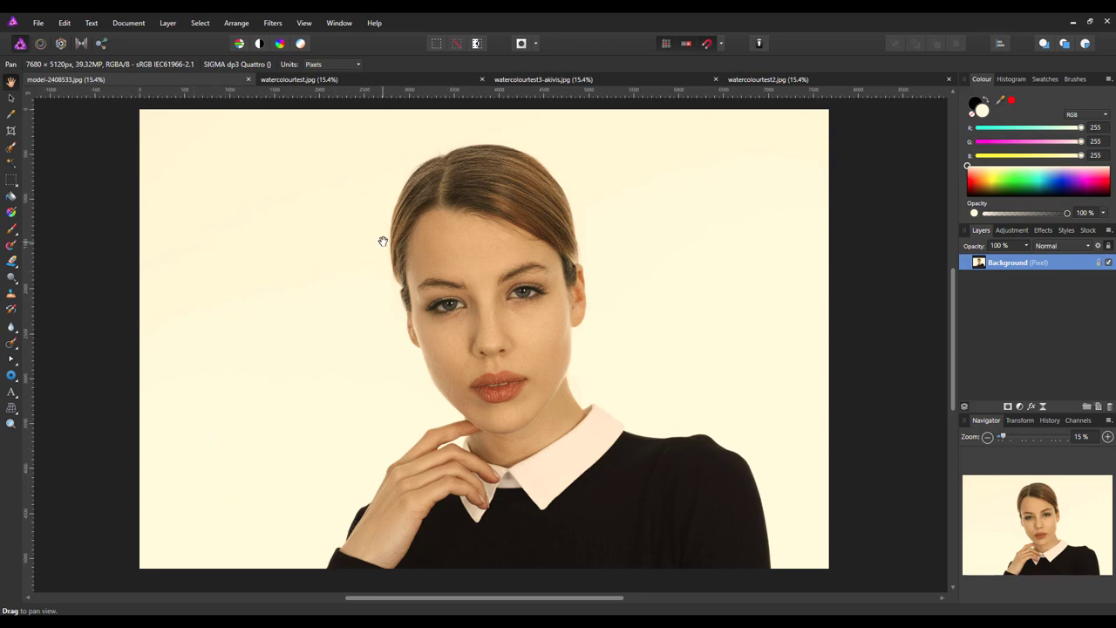
- View the watercolourtest, watercolourtest3-akvis and watercolourtest2 painted versions in turn
click(390, 80)
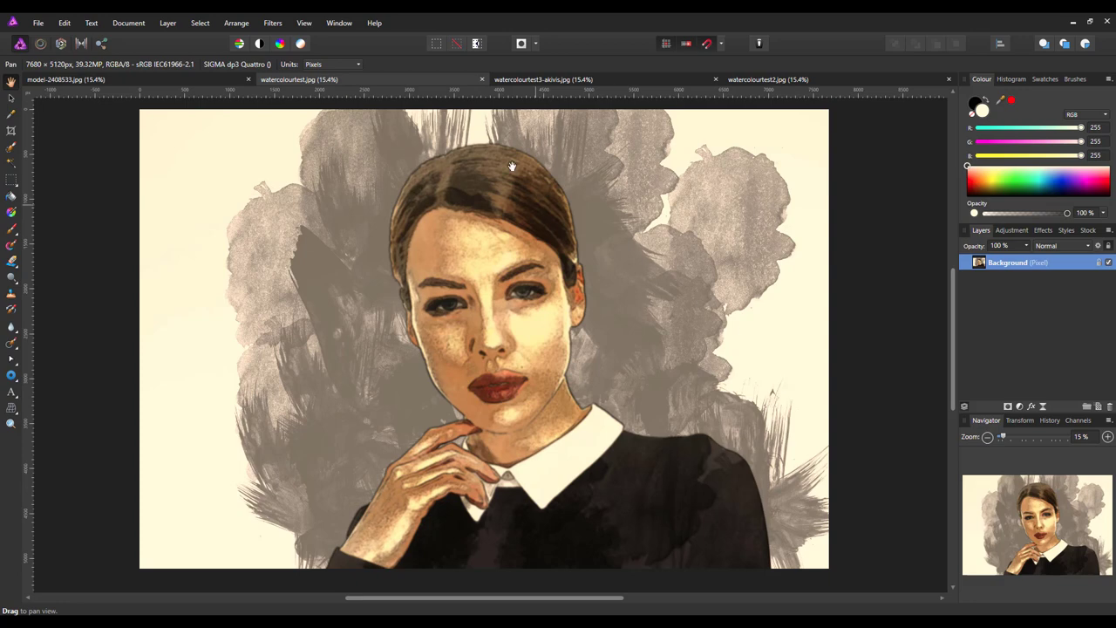
click(632, 81)
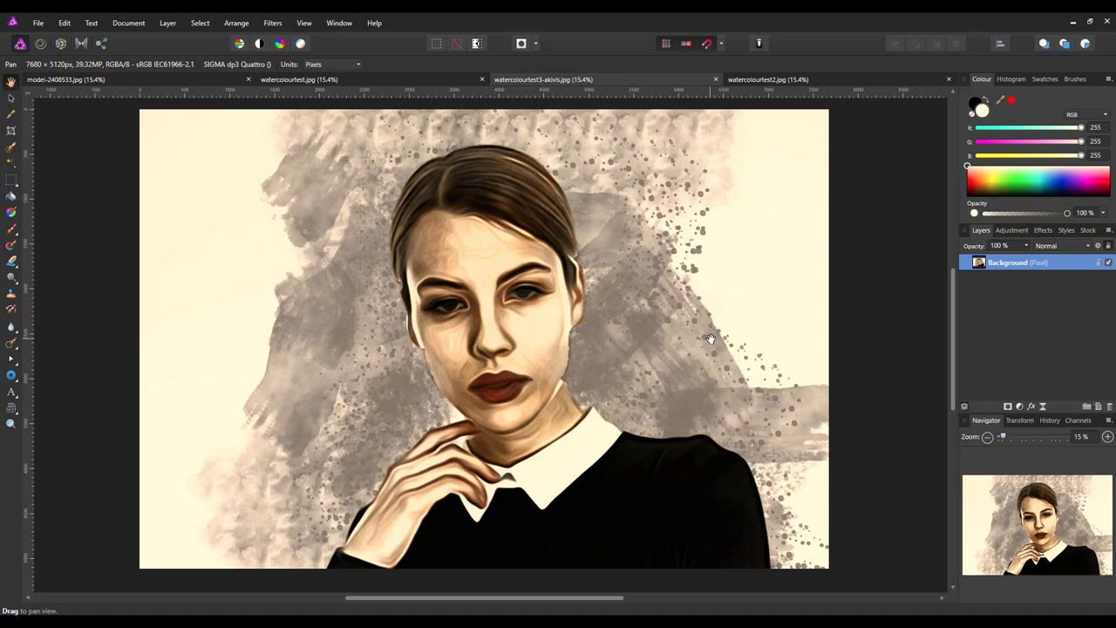
click(842, 81)
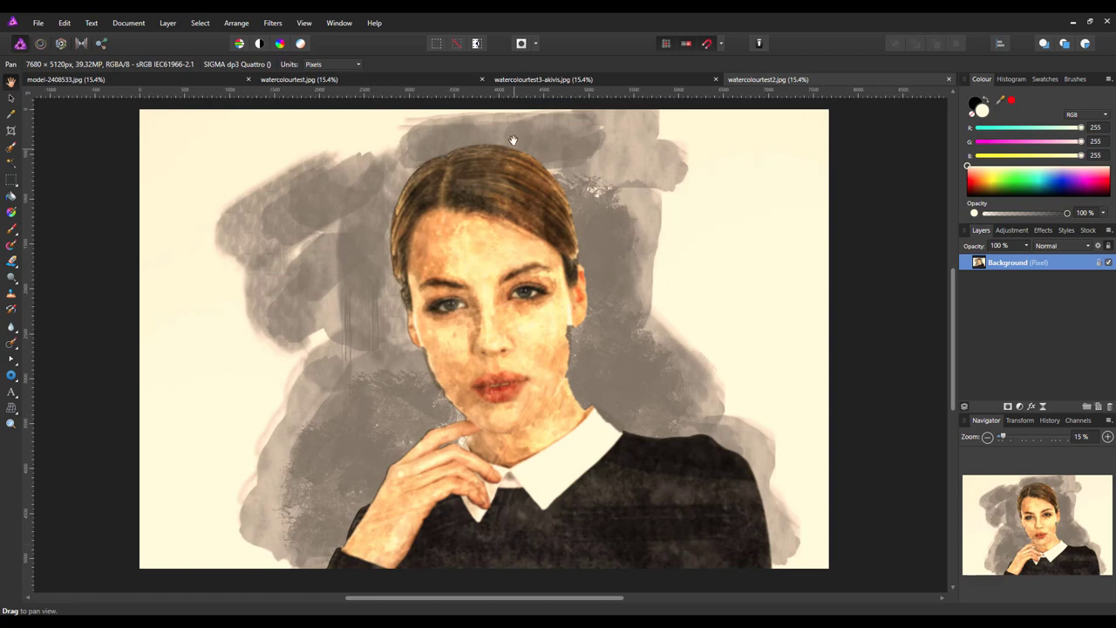
- Bring Edge forward and scroll through the Filter Forge homepage and back up
click(288, 575)
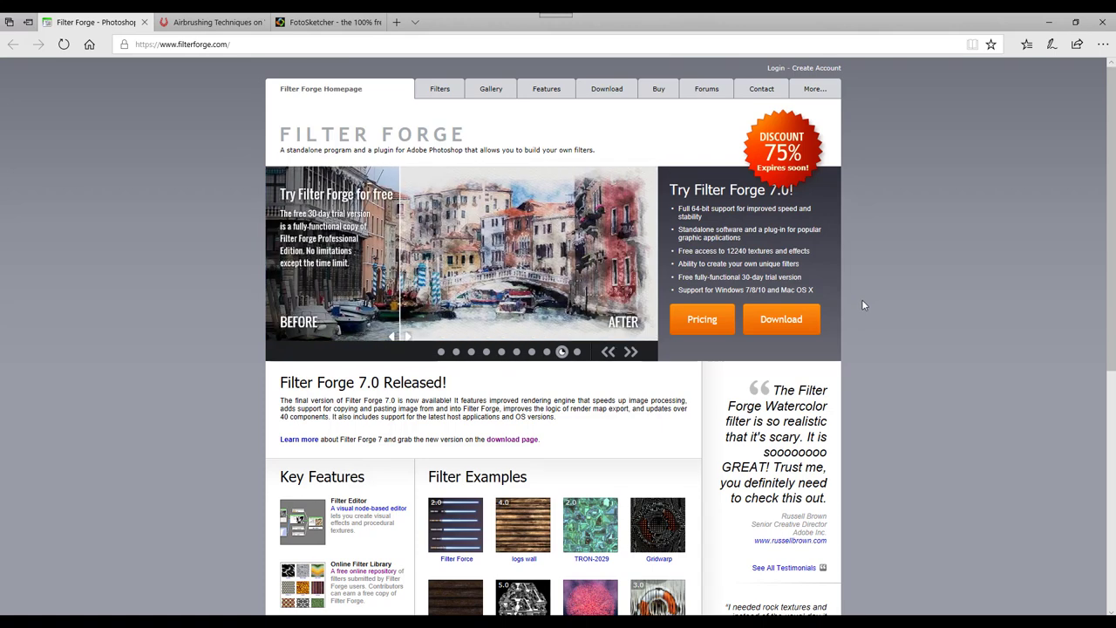
scroll(474, 476, down, 2)
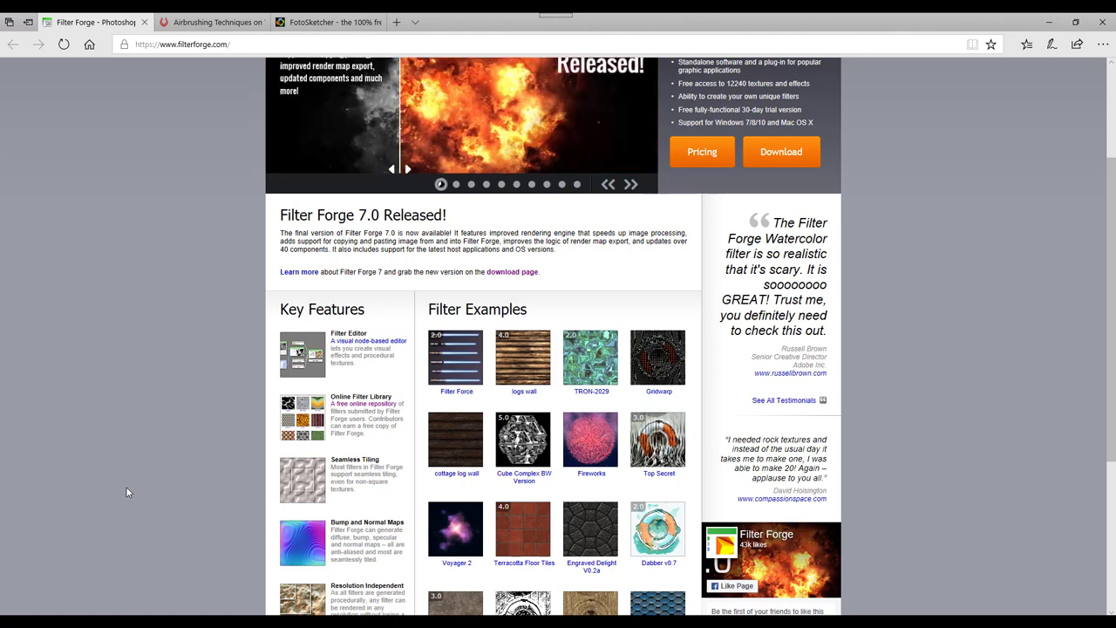
scroll(126, 488, down, 2)
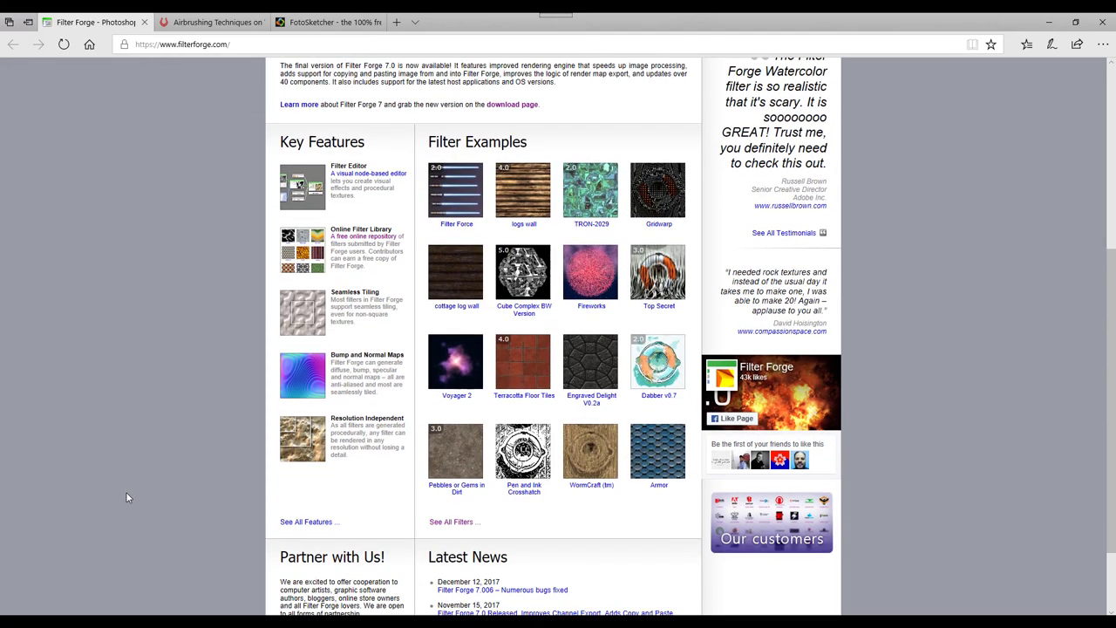
scroll(127, 497, up, 2)
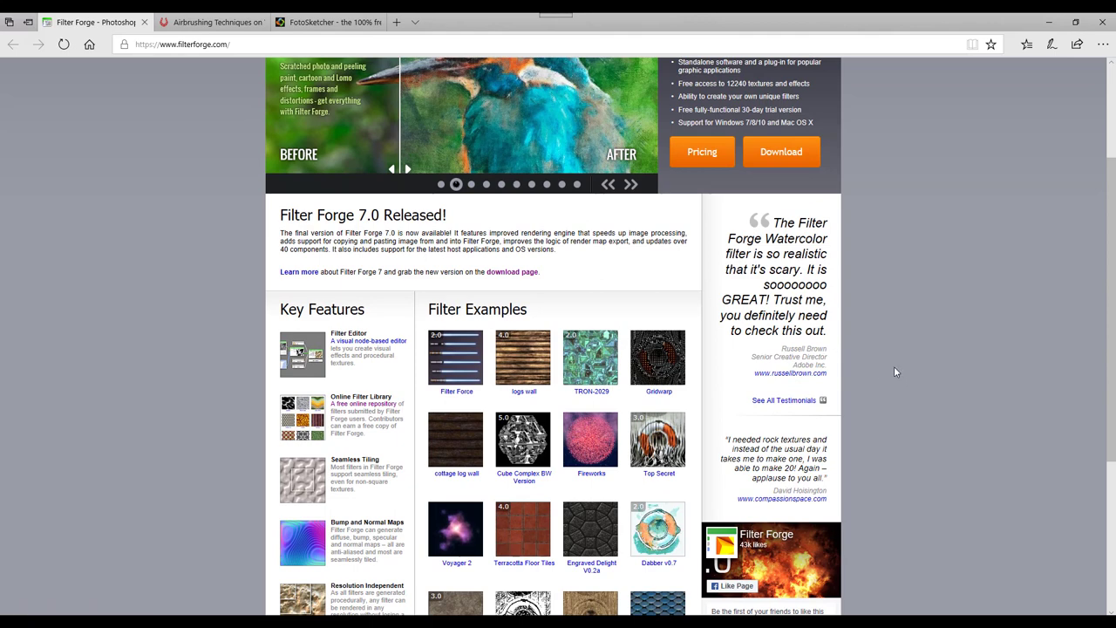
scroll(894, 367, up, 2)
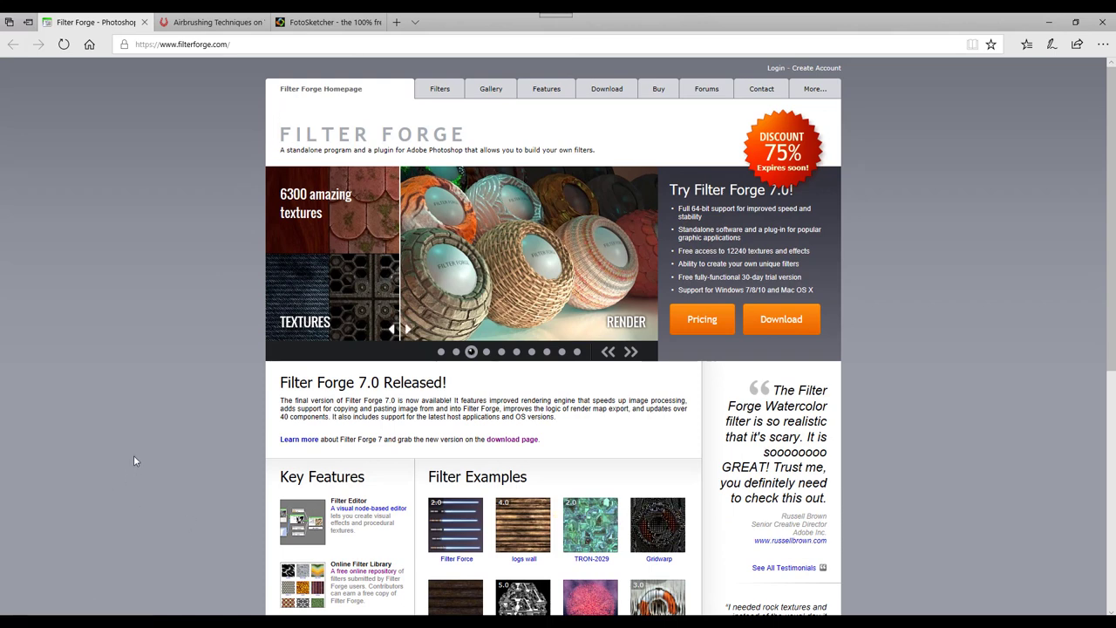
click(210, 23)
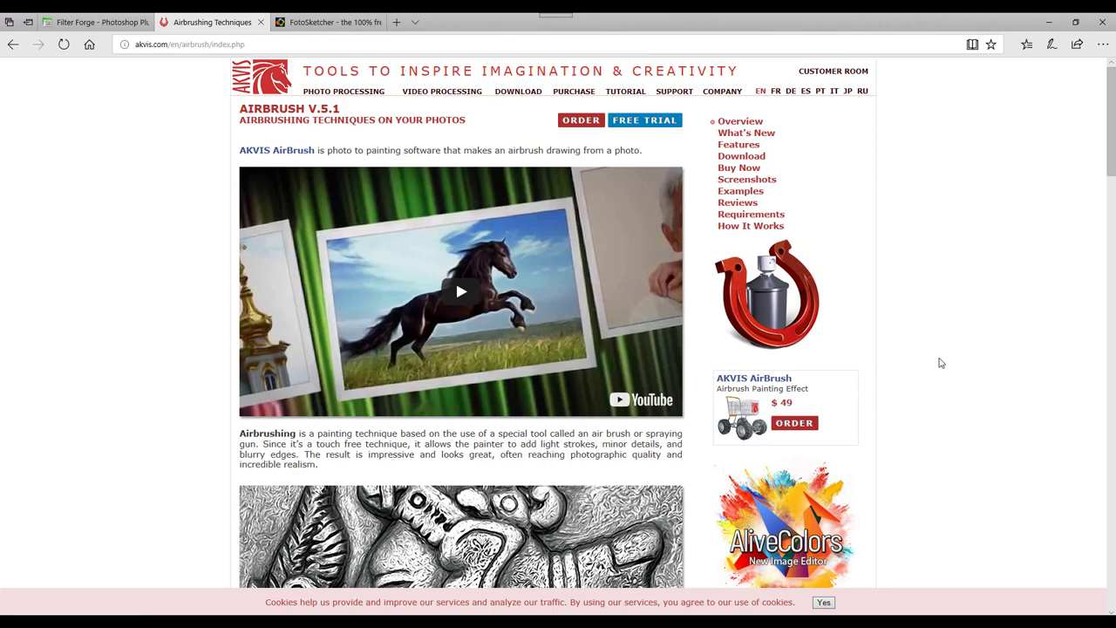
scroll(940, 363, down, 5)
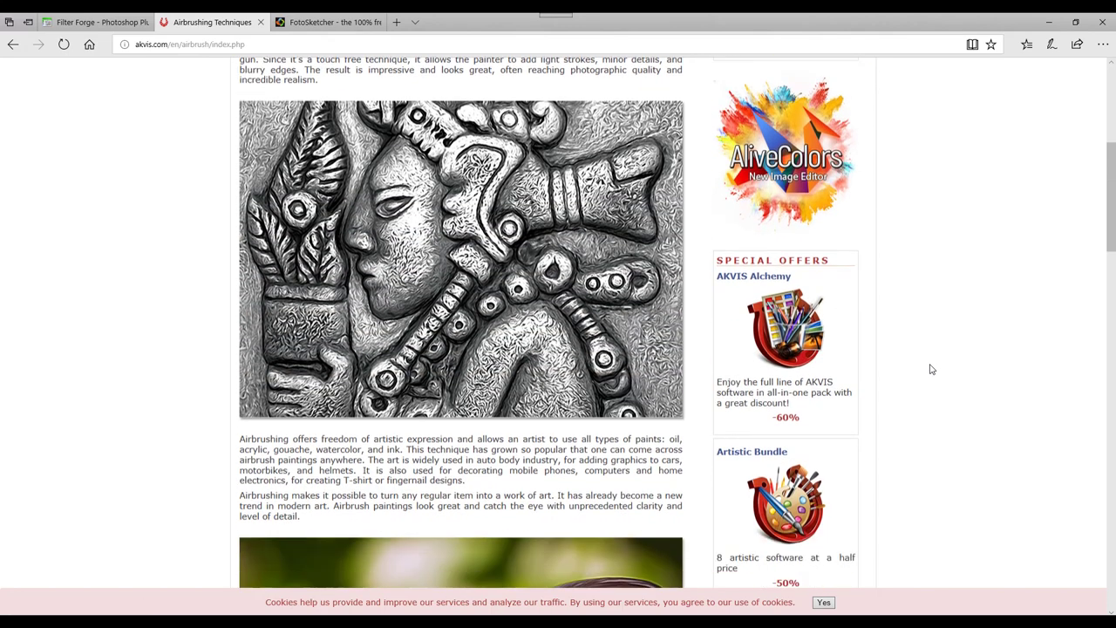
scroll(931, 369, down, 8)
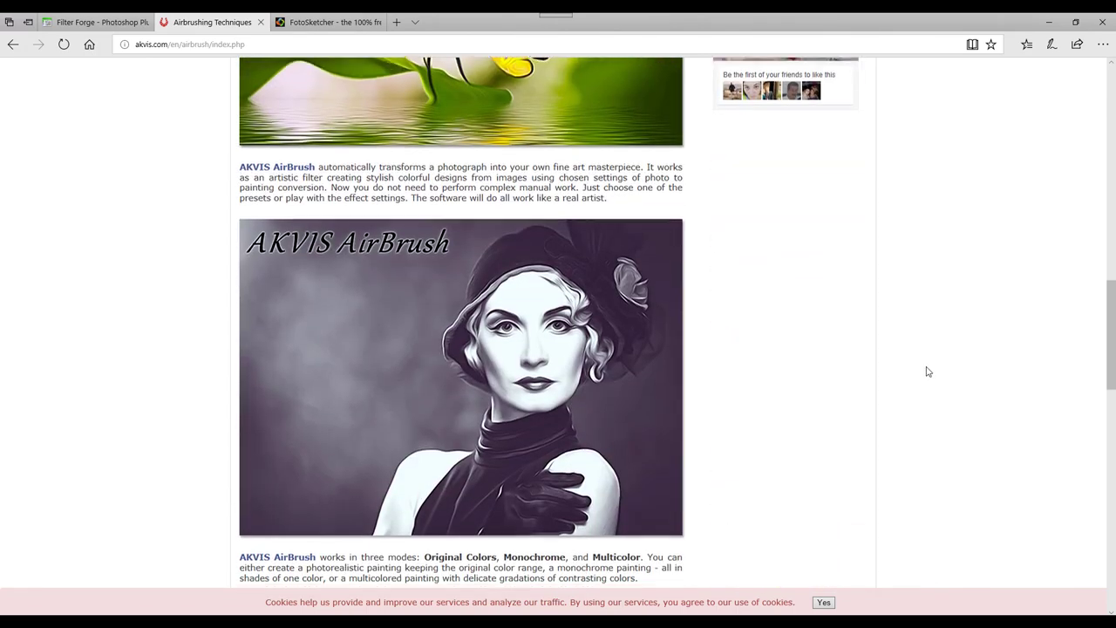
scroll(927, 372, down, 10)
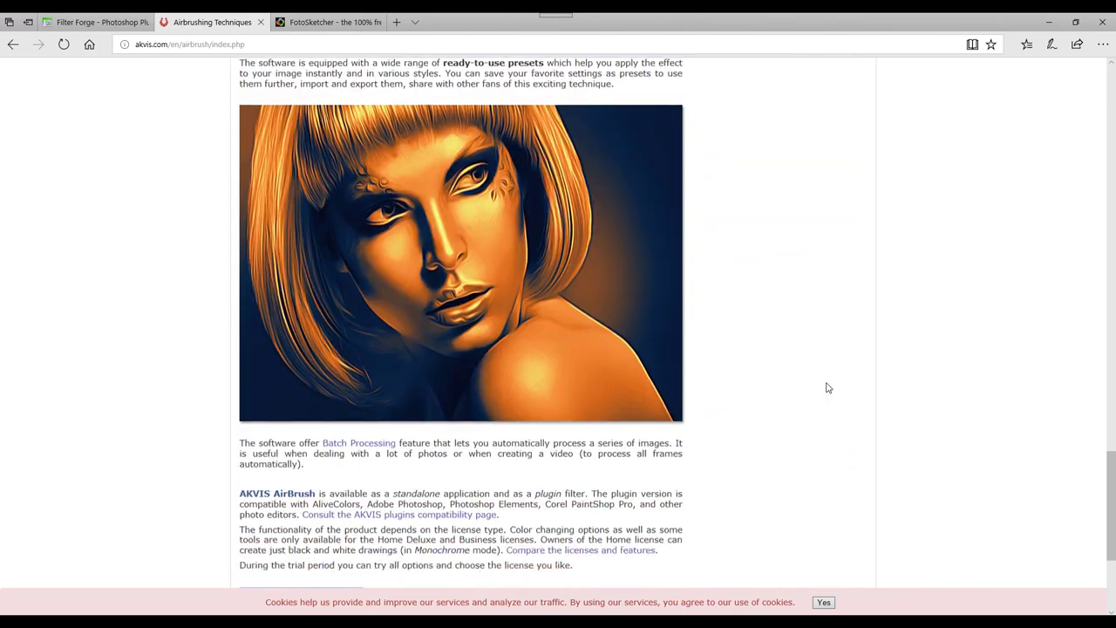
scroll(827, 389, down, 3)
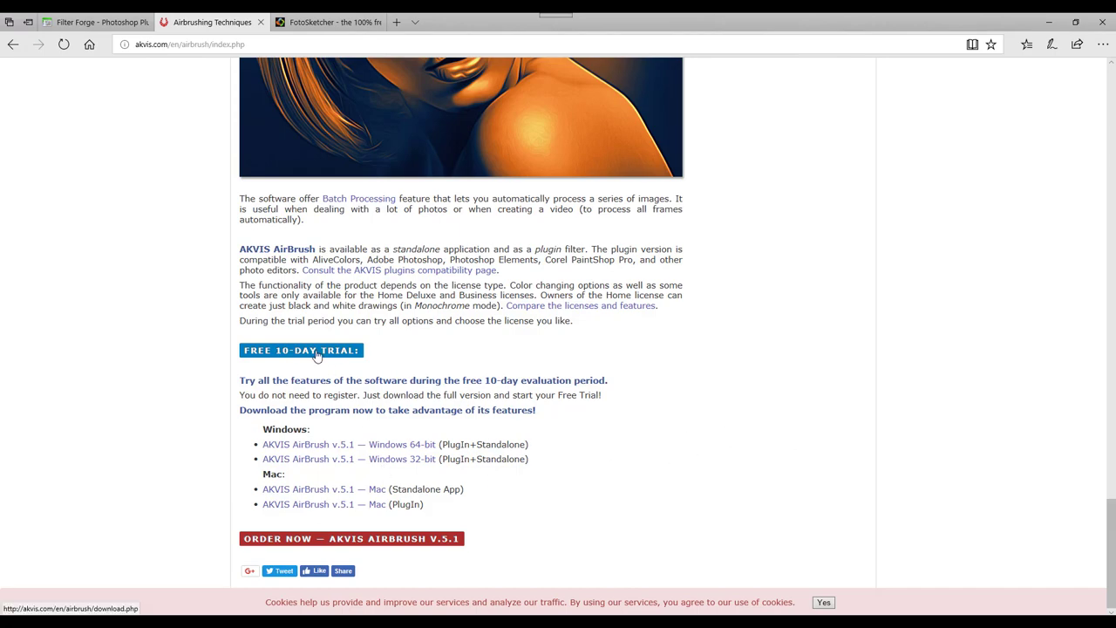
scroll(810, 305, up, 15)
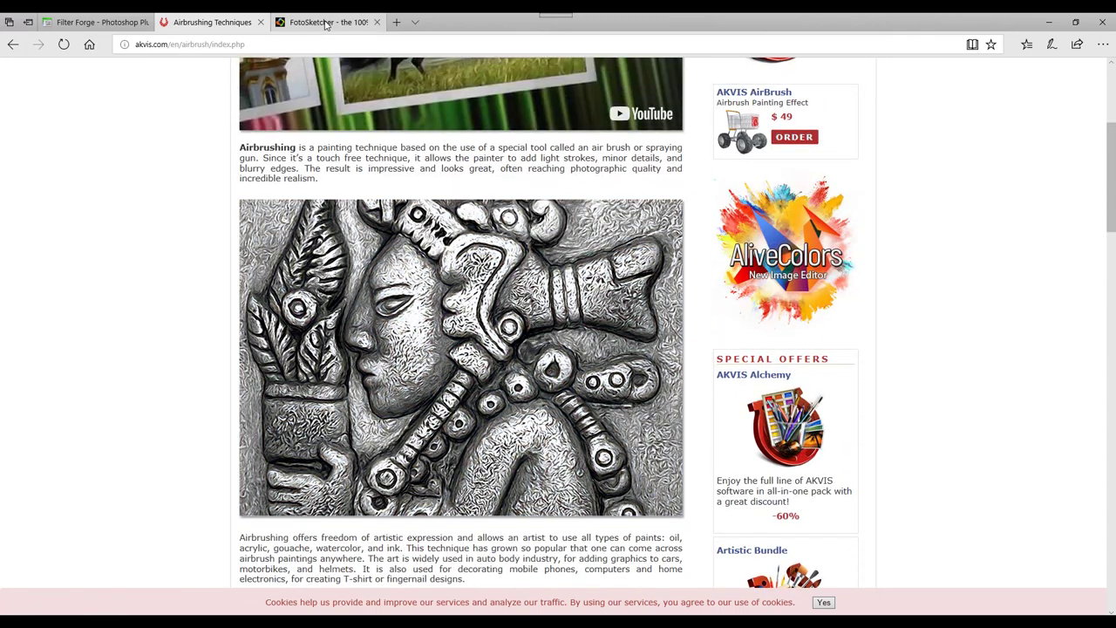
- Switch to the FotoSketcher website and open its About page
click(326, 23)
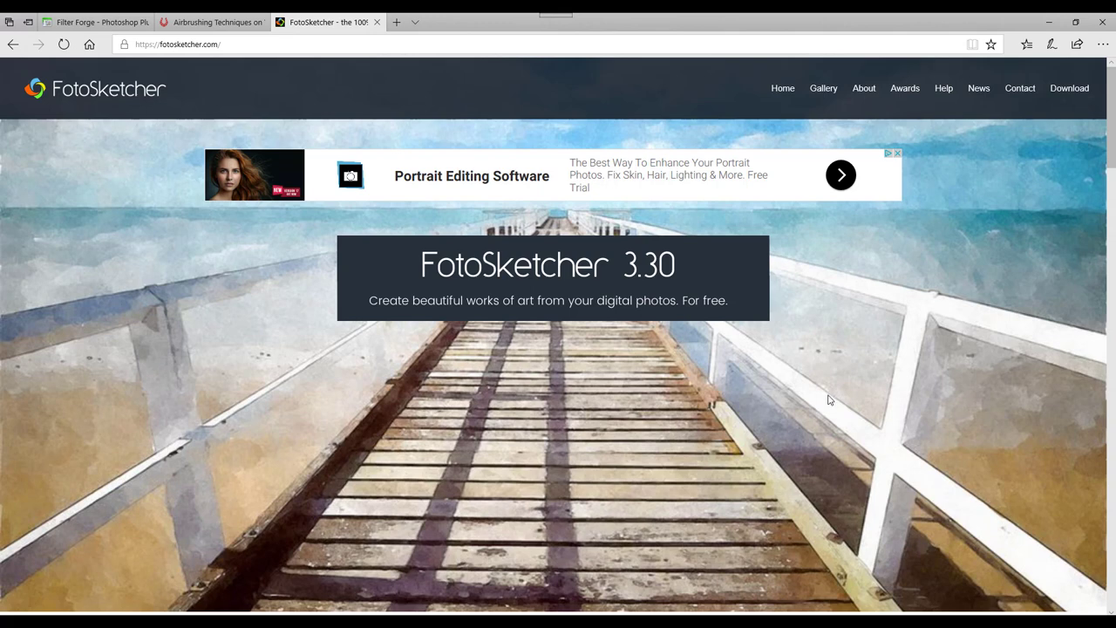
scroll(829, 401, down, 2)
scroll(828, 401, up, 2)
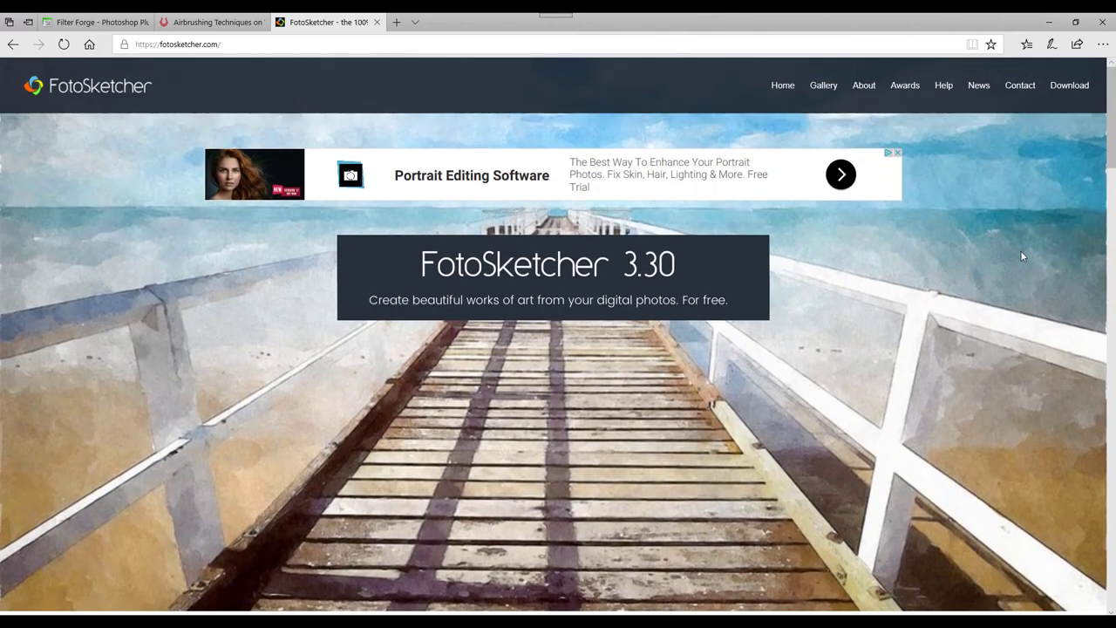
click(864, 92)
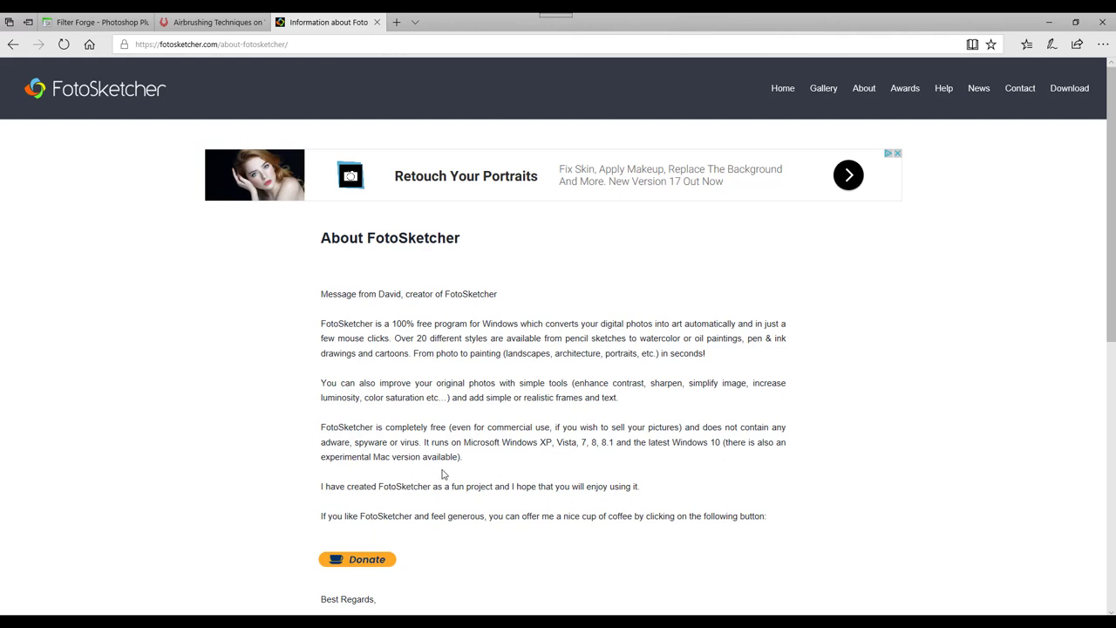
- Open the FotoSketcher download page showing the full and portable version links
click(1065, 97)
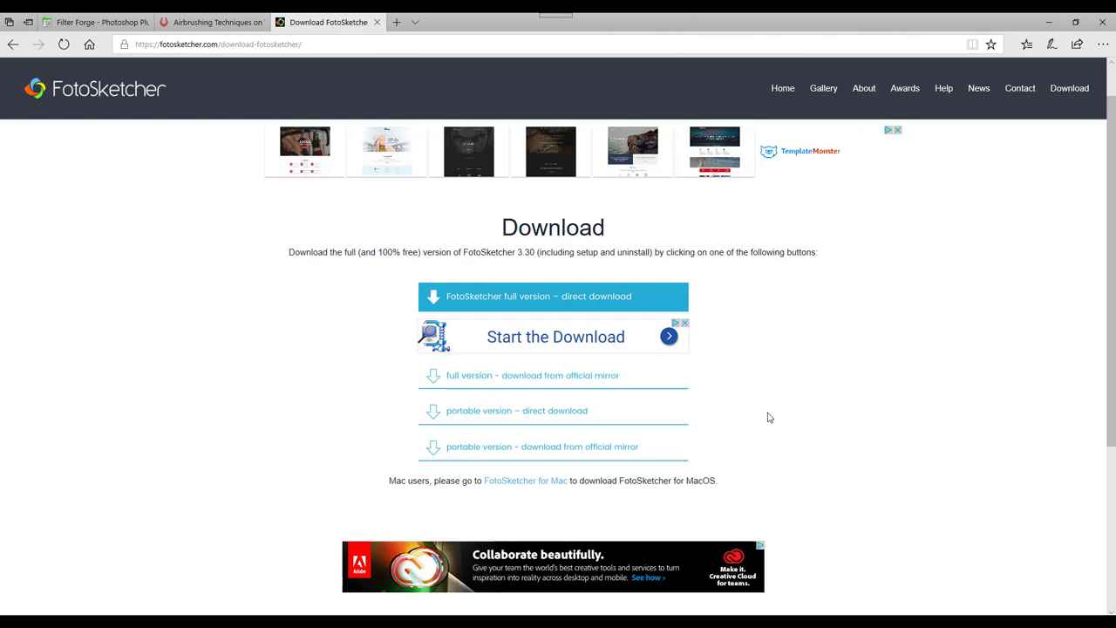
scroll(773, 433, down, 3)
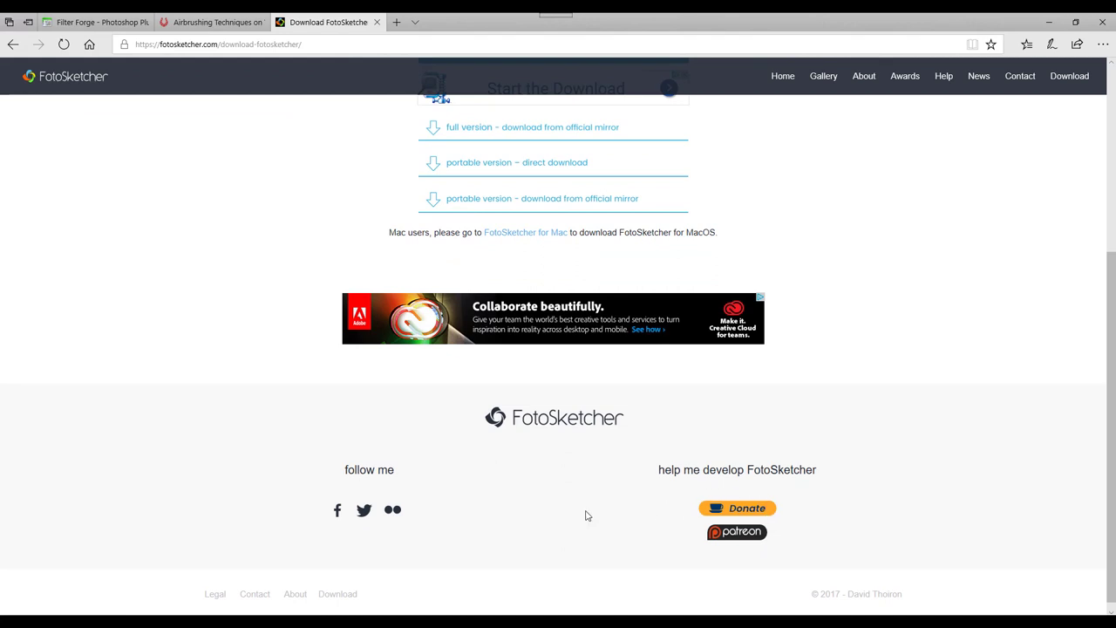
scroll(862, 398, up, 4)
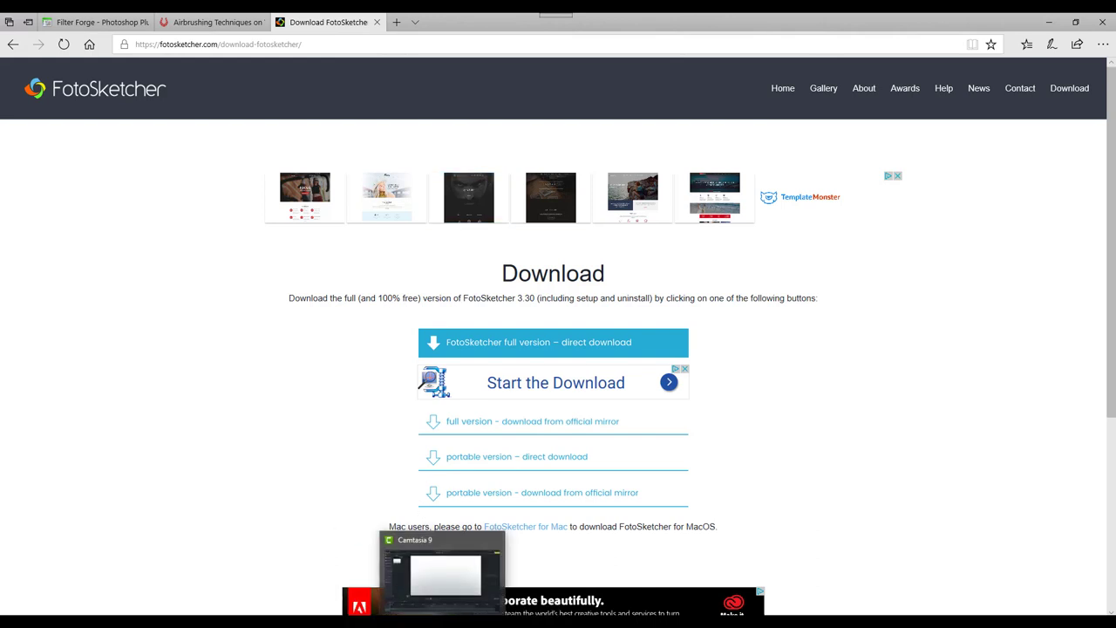
- Return to Affinity Photo and close watercolourtest2, watercolourtest3-akvis and watercolourtest
click(420, 621)
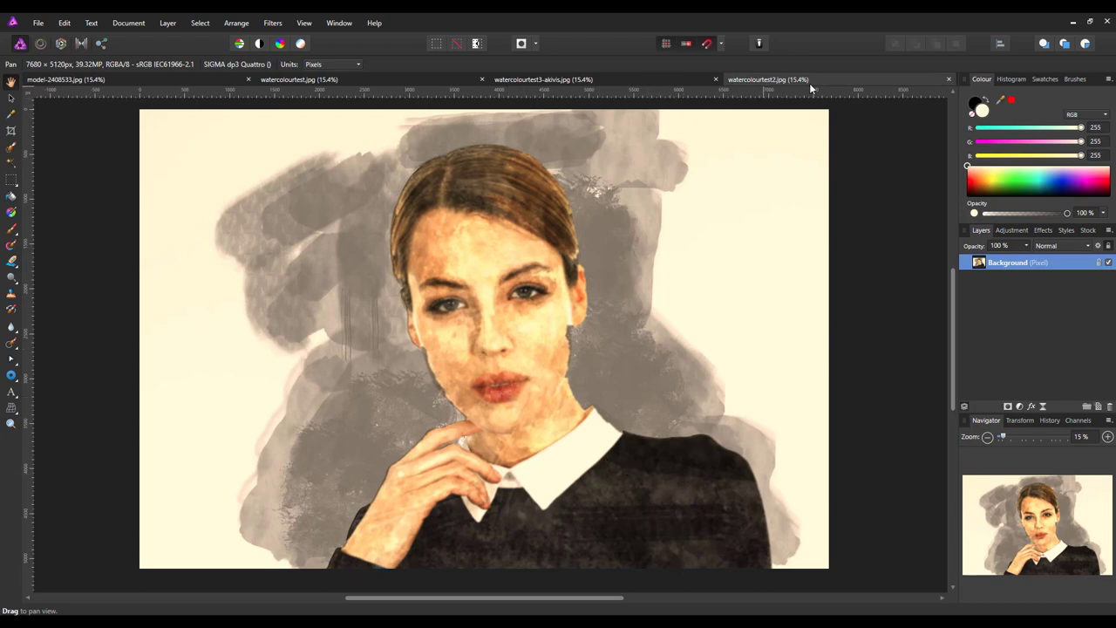
click(951, 79)
click(949, 81)
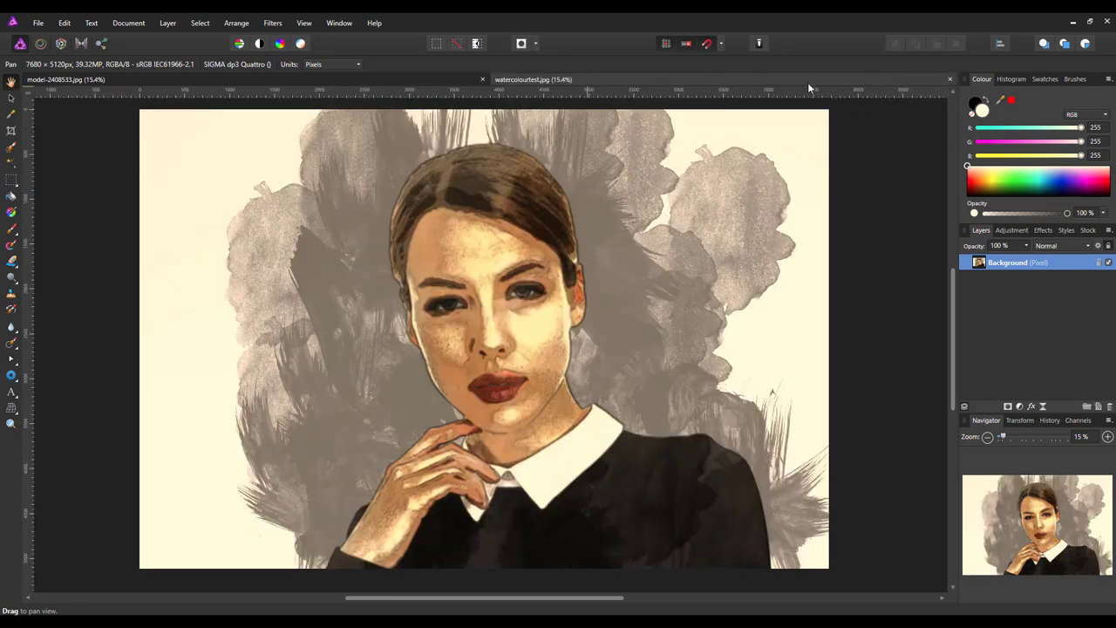
click(950, 79)
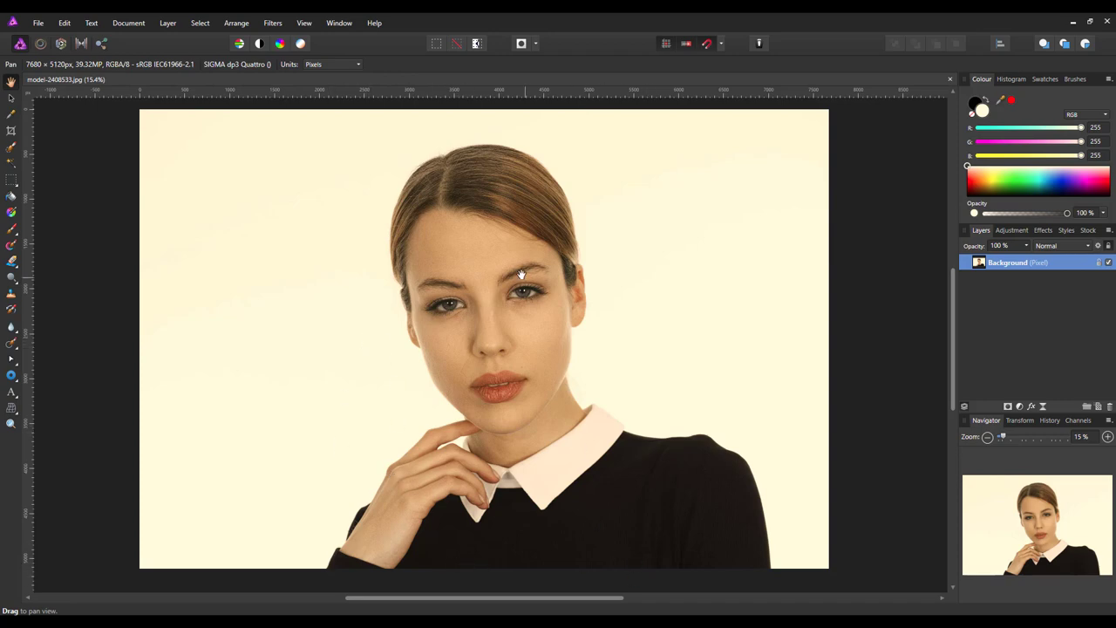
- Paint a selection over the woman's hair, face and body with a 670 px Selection Brush
click(11, 150)
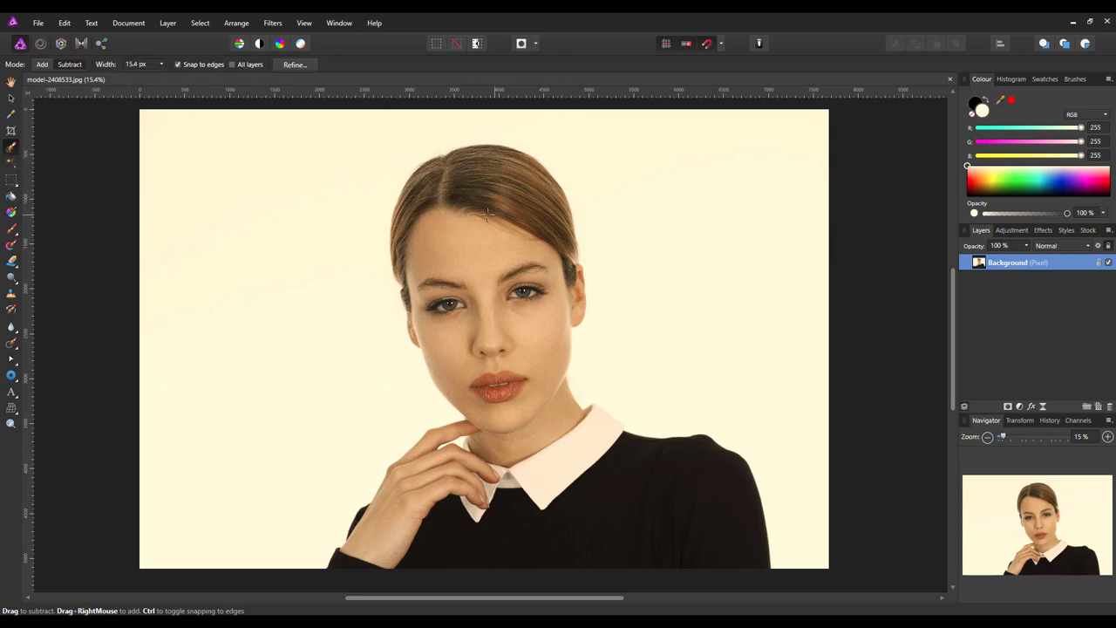
key(])
click(500, 301)
click(42, 64)
mouse_move(479, 188)
mouse_down()
mouse_move(486, 261)
mouse_move(512, 334)
mouse_move(588, 468)
mouse_move(675, 531)
mouse_move(419, 535)
mouse_up()
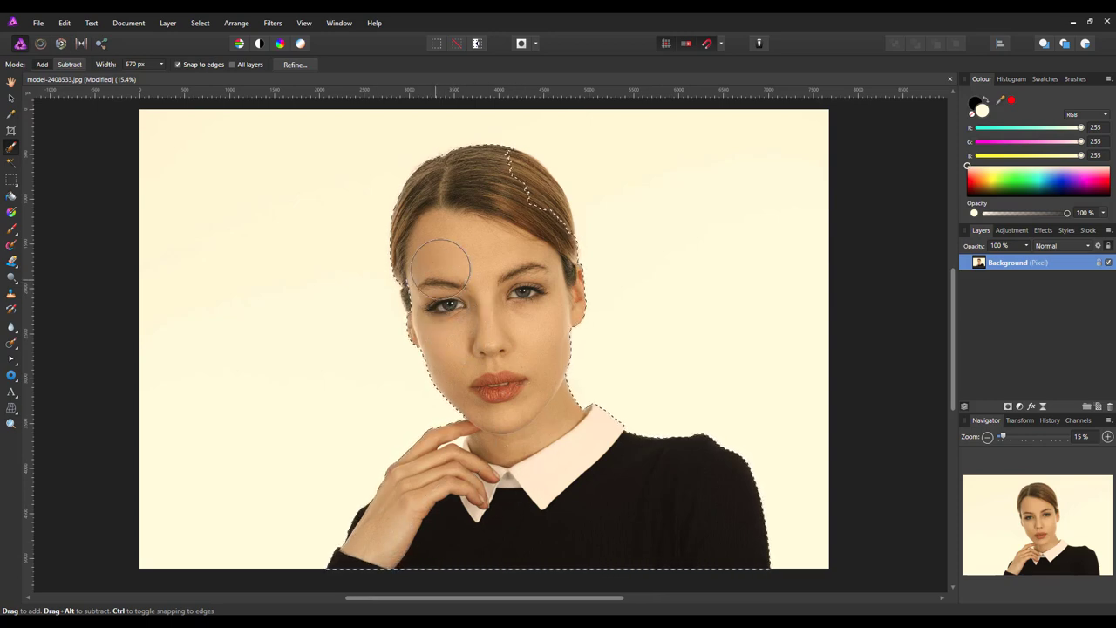
mouse_move(517, 192)
mouse_down()
mouse_move(515, 283)
mouse_move(485, 209)
mouse_up()
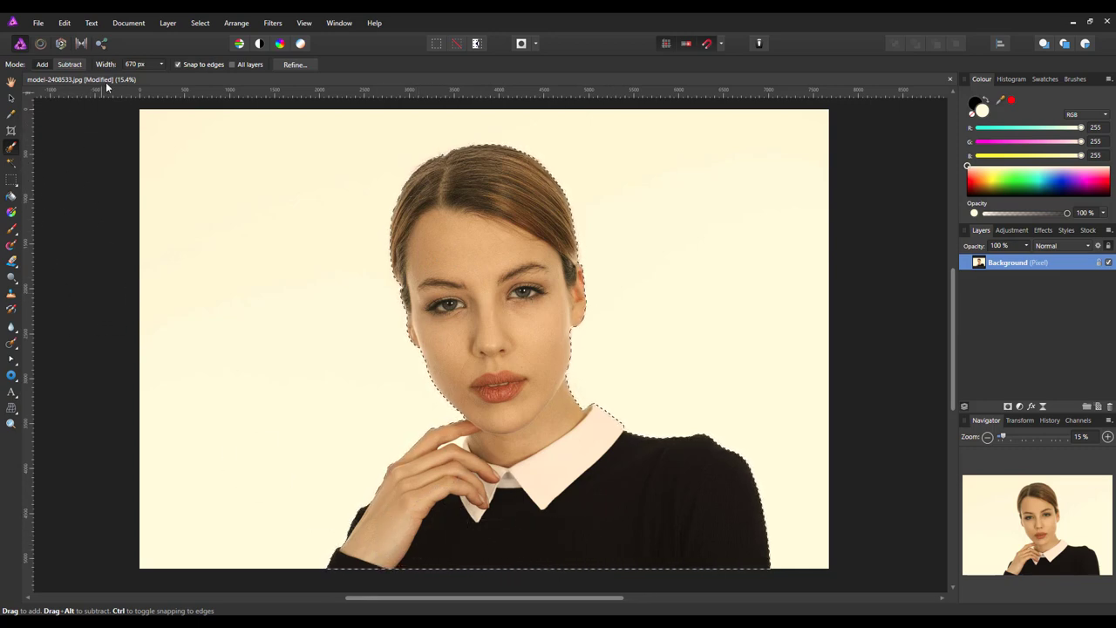
- Subtract the background around the hand and finger gaps with a shrinking brush, then fit the view
click(70, 65)
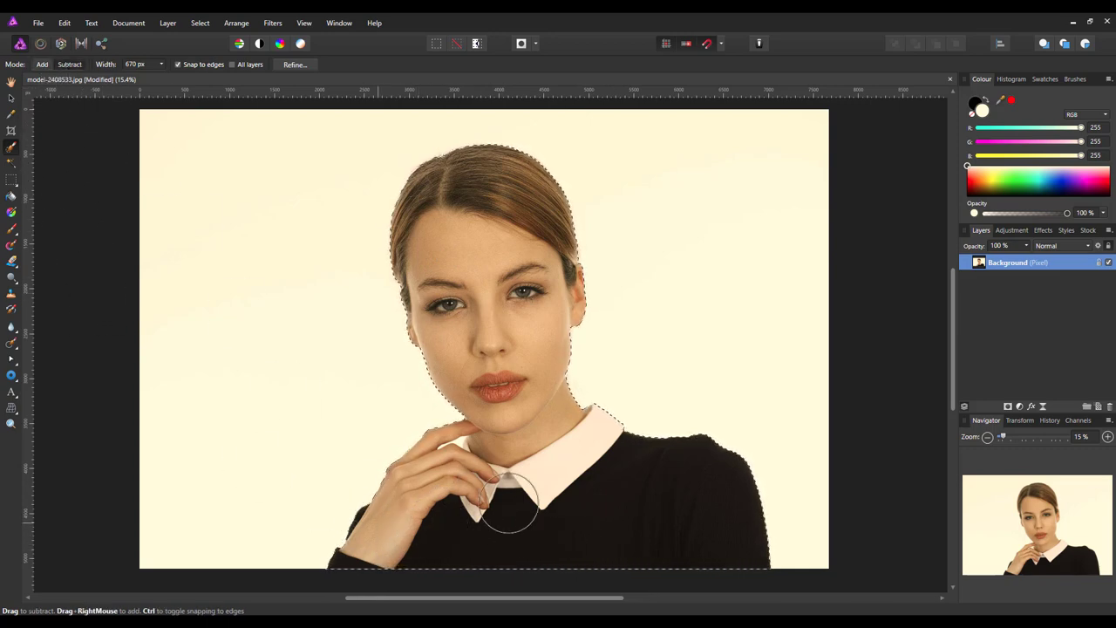
drag(536, 498, 462, 484)
scroll(462, 484, up, 10)
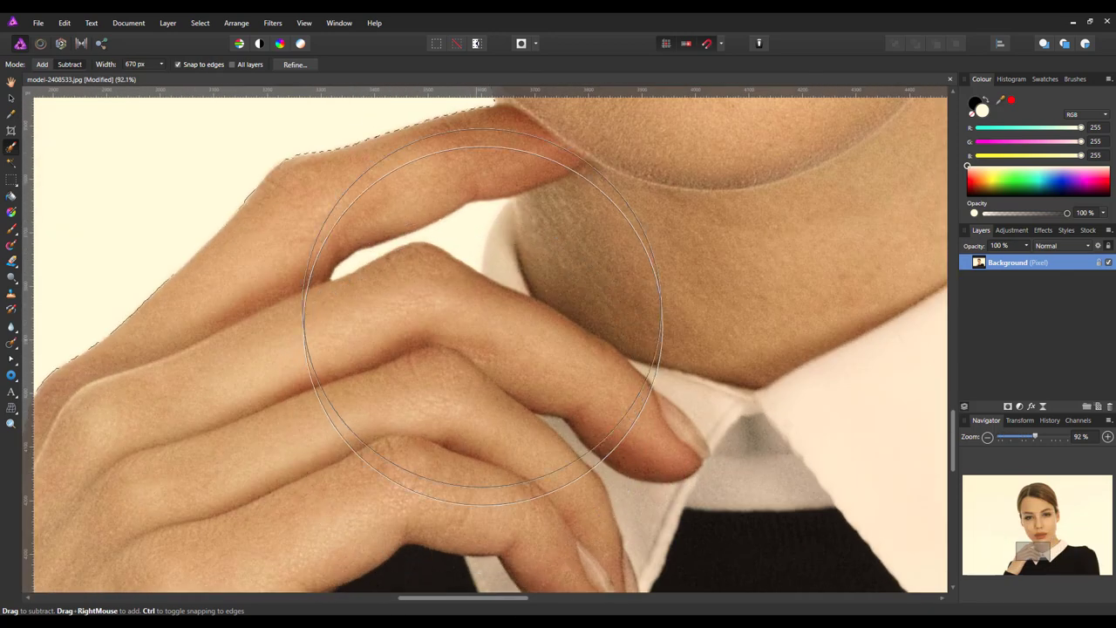
key(bracketleft)
key(bracketleft)
key(bracketleft)
key(bracketleft)
key(bracketleft)
key(bracketleft)
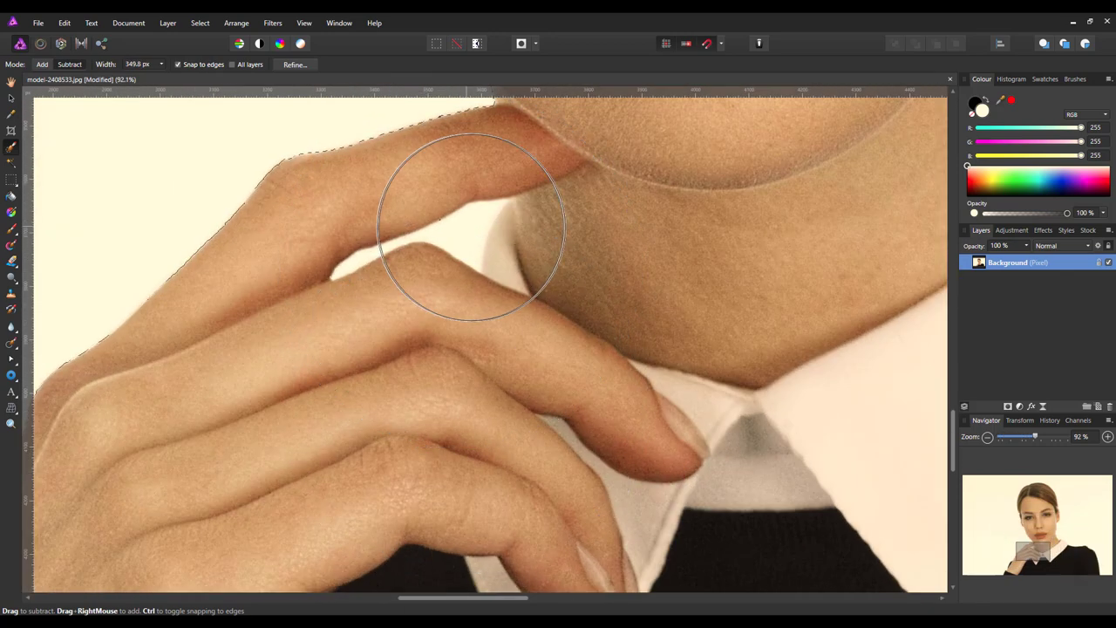
key(bracketleft)
key(bracketleft)
key(bracketleft)
key(bracketleft)
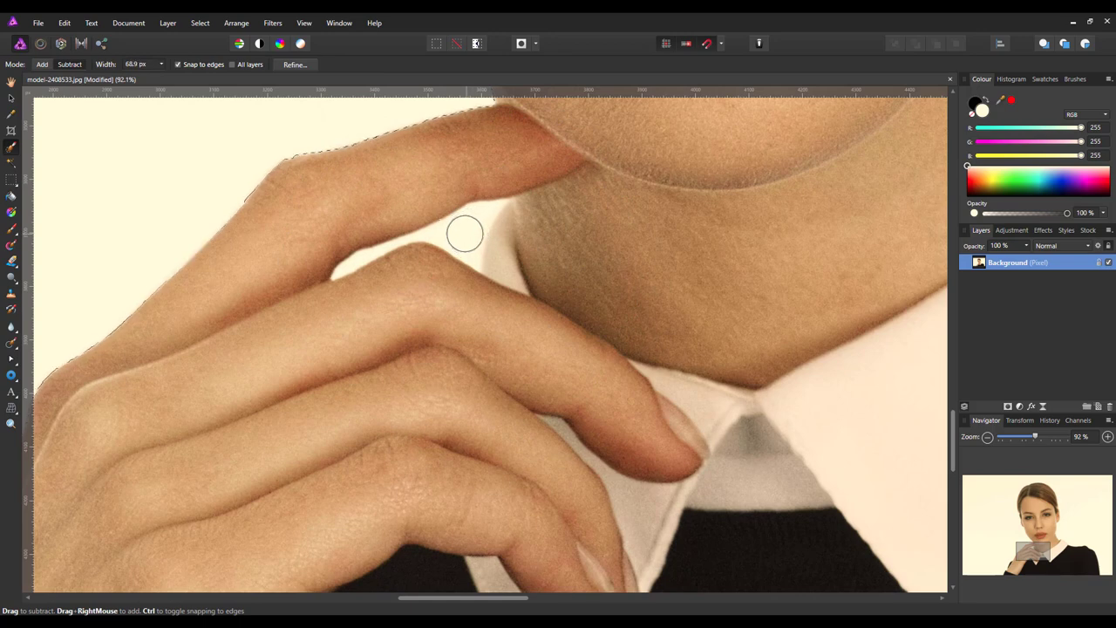
drag(464, 233, 475, 222)
key(bracketleft)
key(bracketleft)
drag(356, 262, 389, 248)
key(bracketleft)
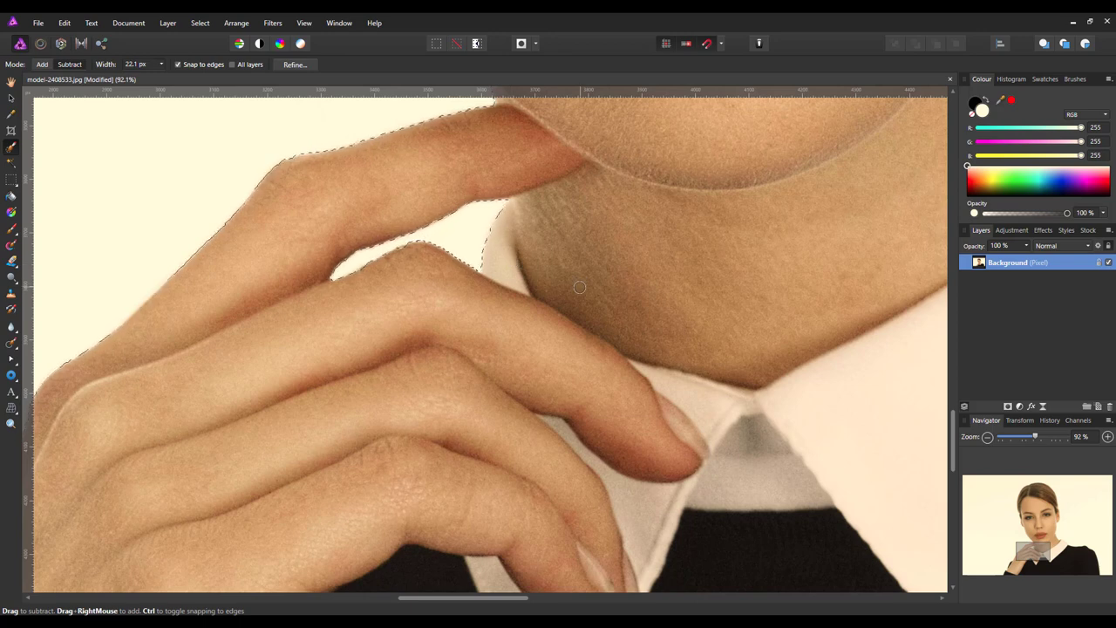
key(ctrl+0)
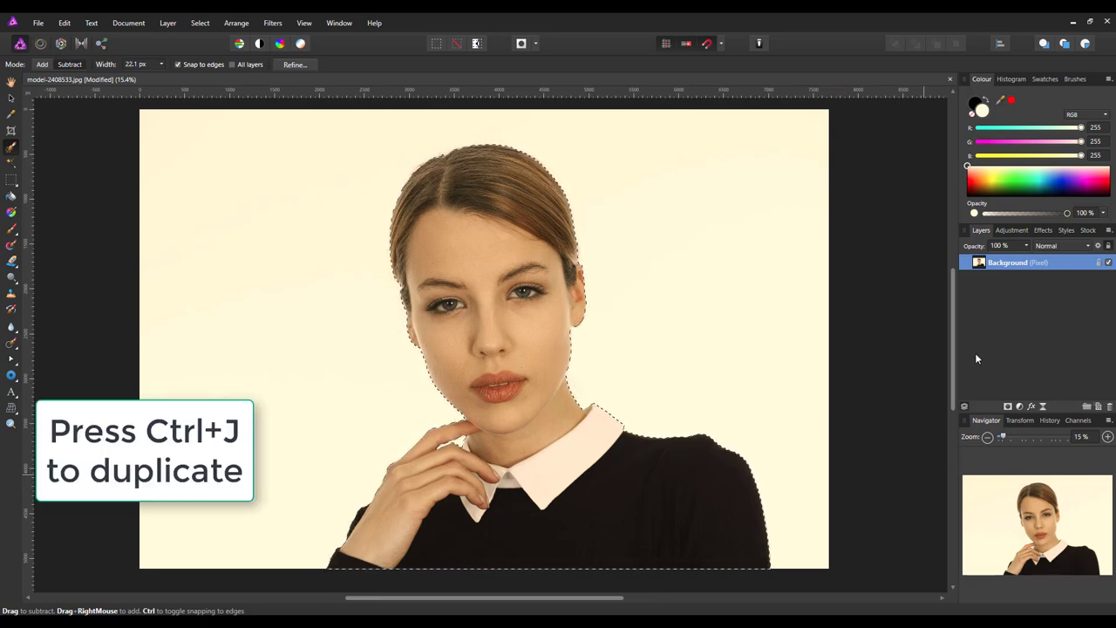
- Copy the selected woman onto a new layer, check the cut-out, and deselect
key(ctrl+j)
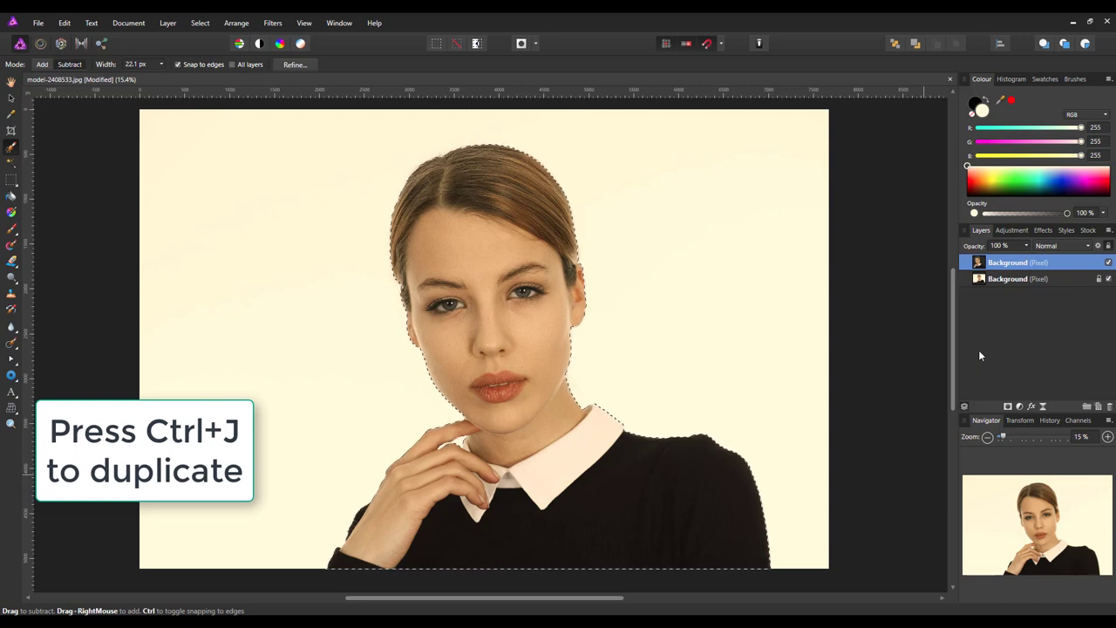
click(1108, 279)
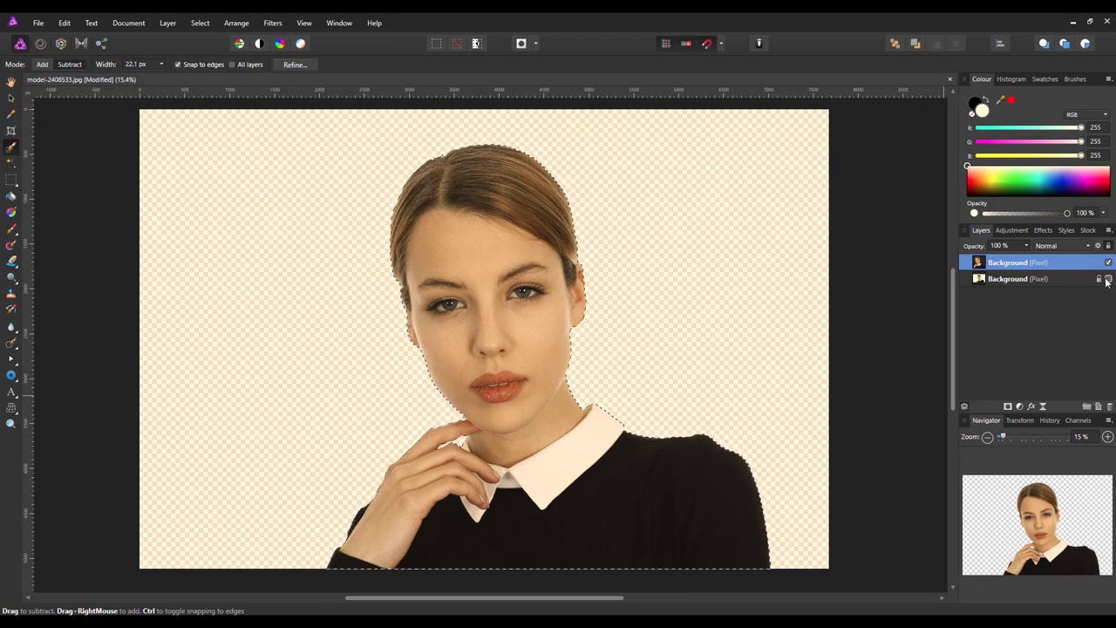
click(1108, 279)
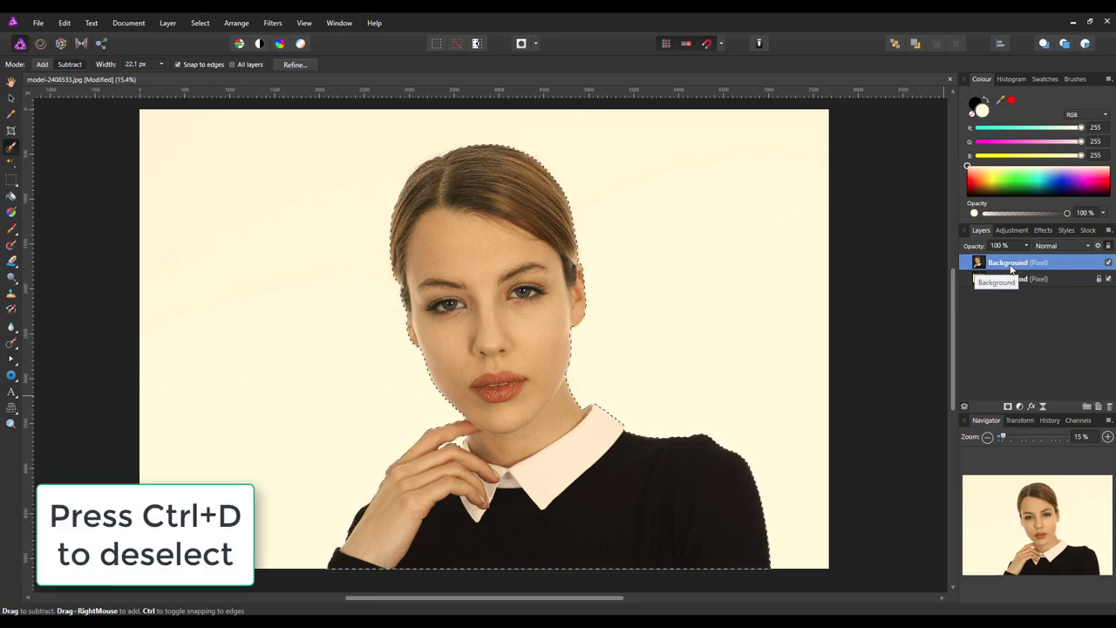
key(ctrl+d)
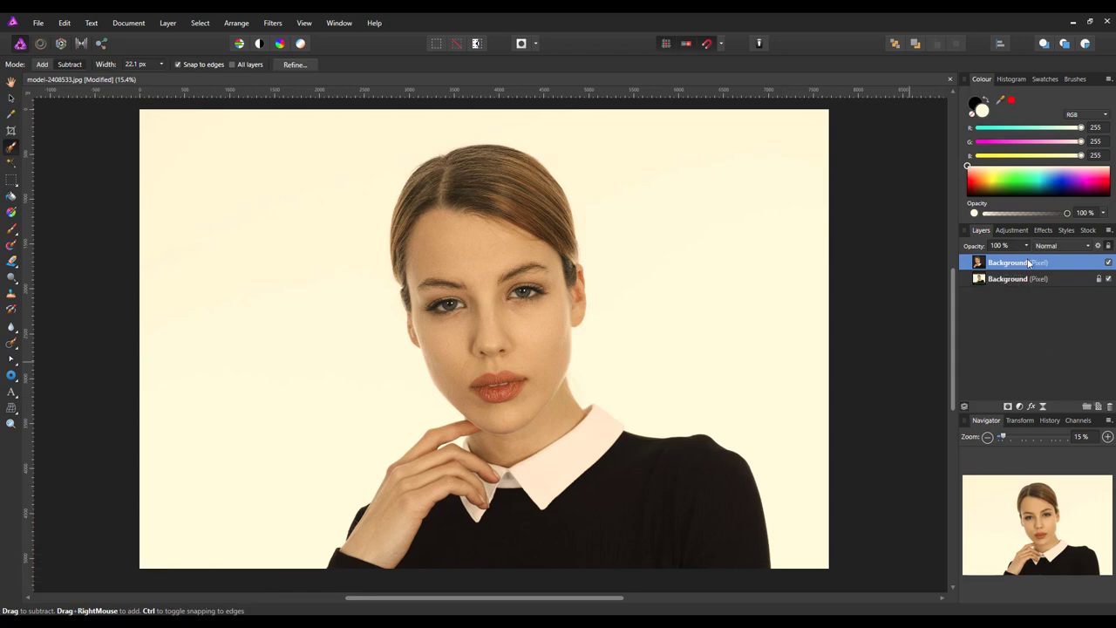
- Duplicate the cut-out layer and hide the top copy
right_click(1038, 266)
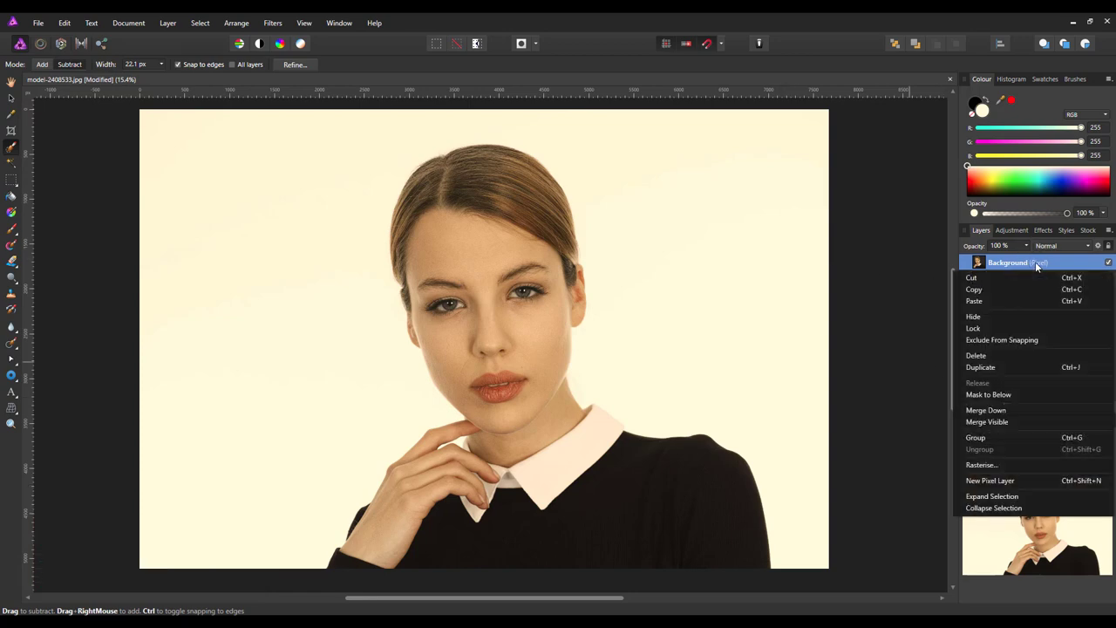
click(1010, 366)
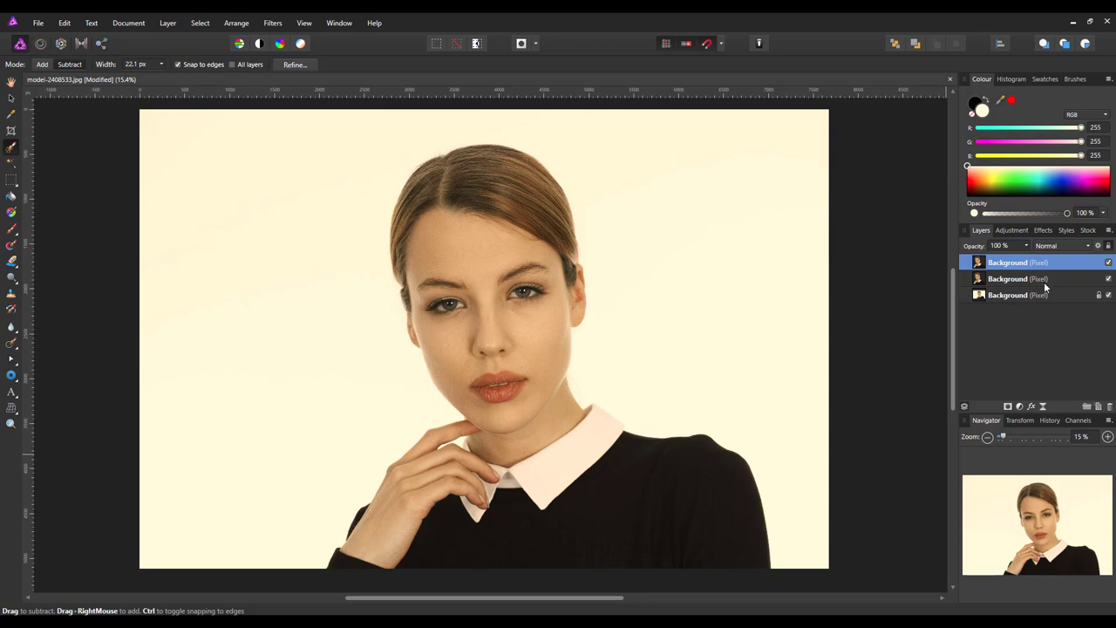
click(1109, 263)
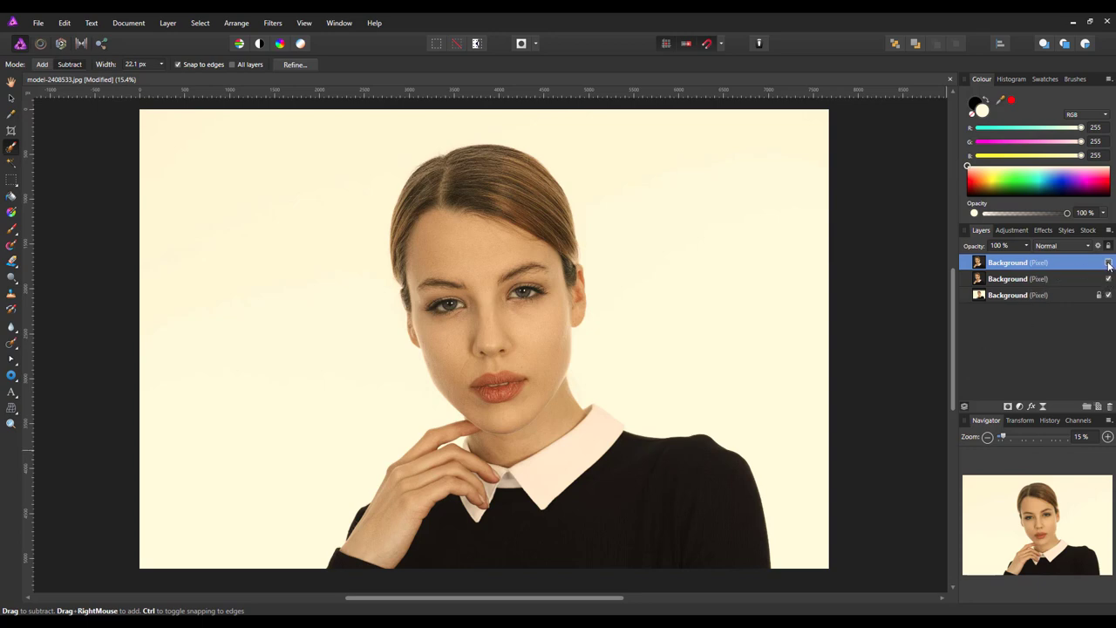
- Rename the second cut-out layer to 'filterforge'
click(1031, 279)
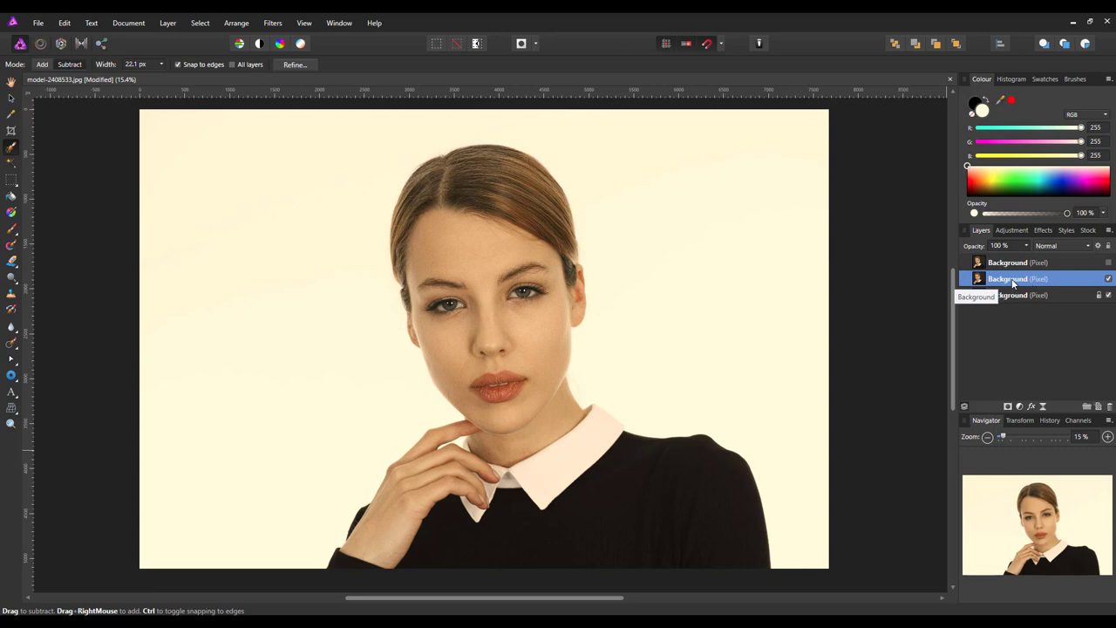
double_click(1013, 279)
key(BackSpace)
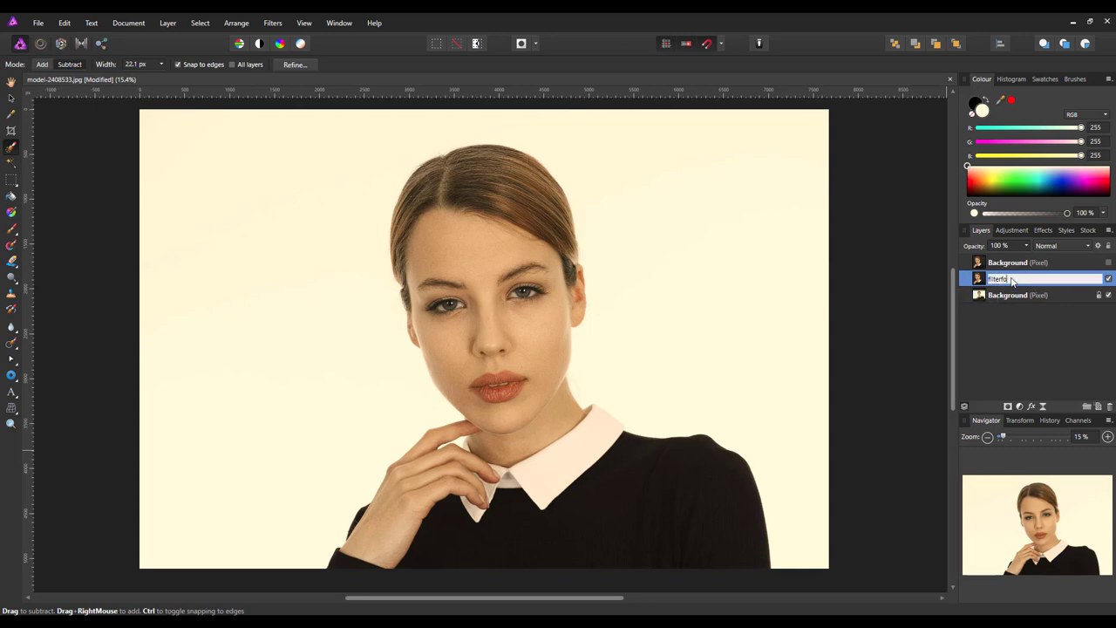
text(filterforge)
key(Return)
- Rename the top cut-out layer 'Akivis', hide it, and select the filterforge layer
click(1003, 265)
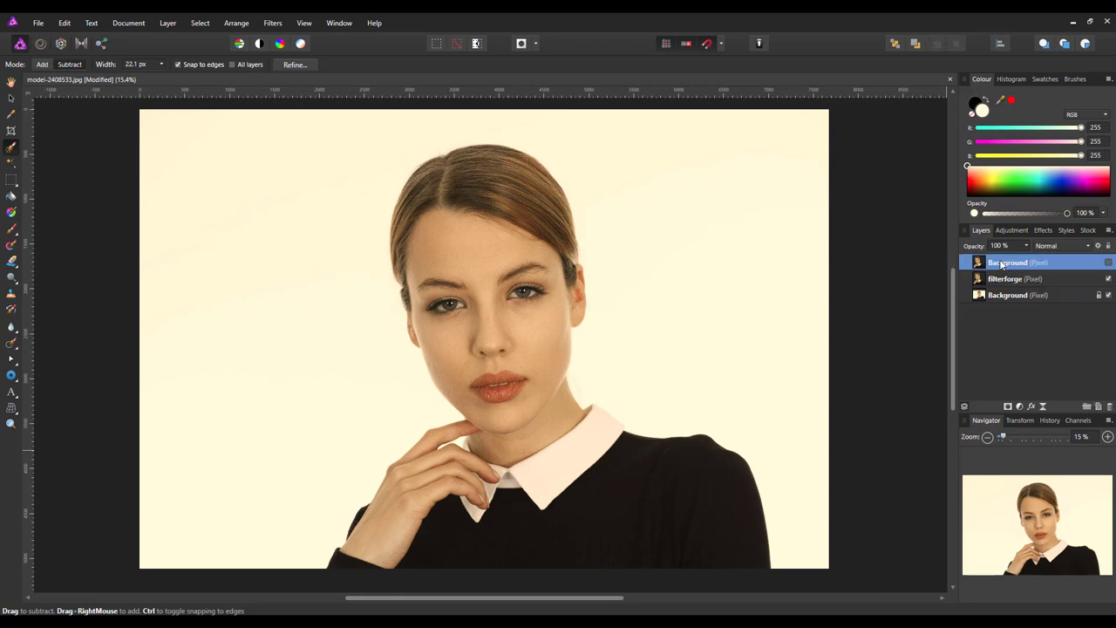
key(v)
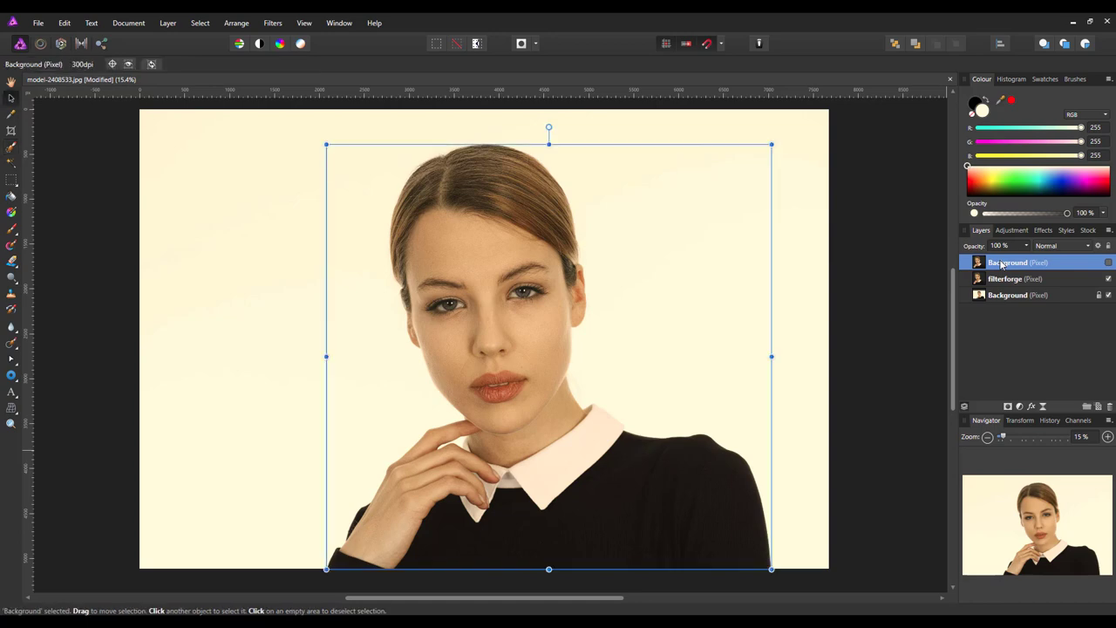
key(s)
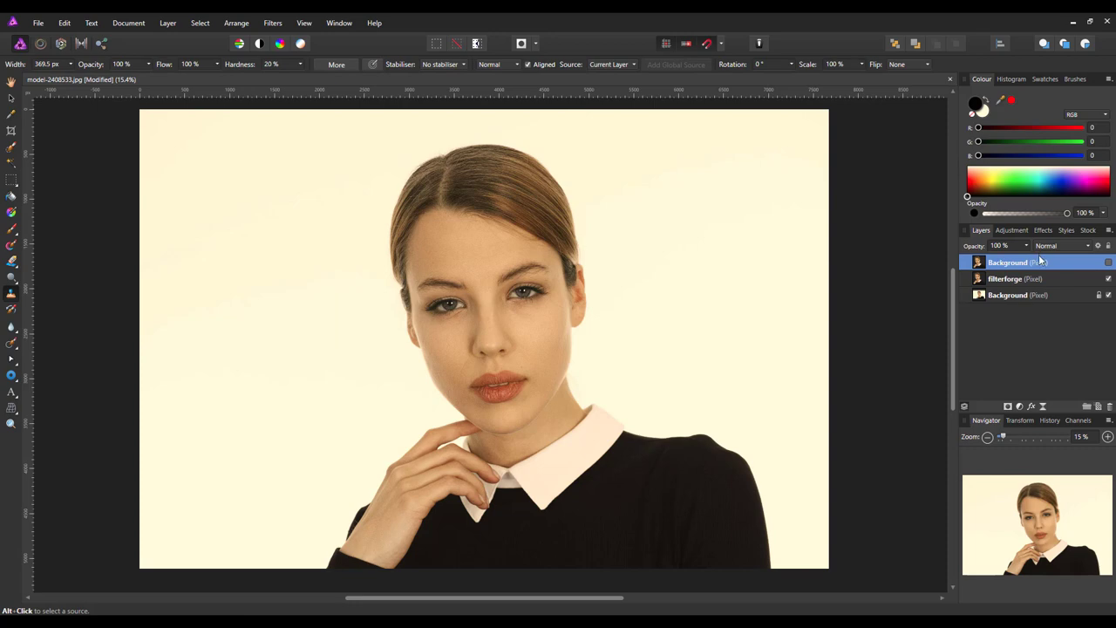
click(1109, 262)
double_click(1005, 263)
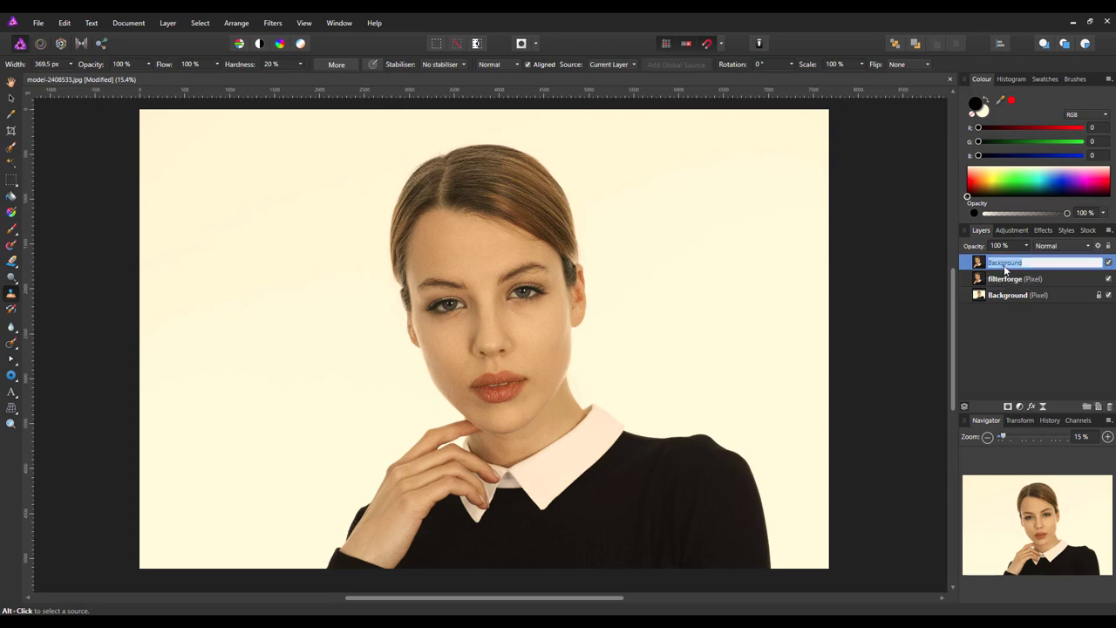
text(Akivis)
key(Return)
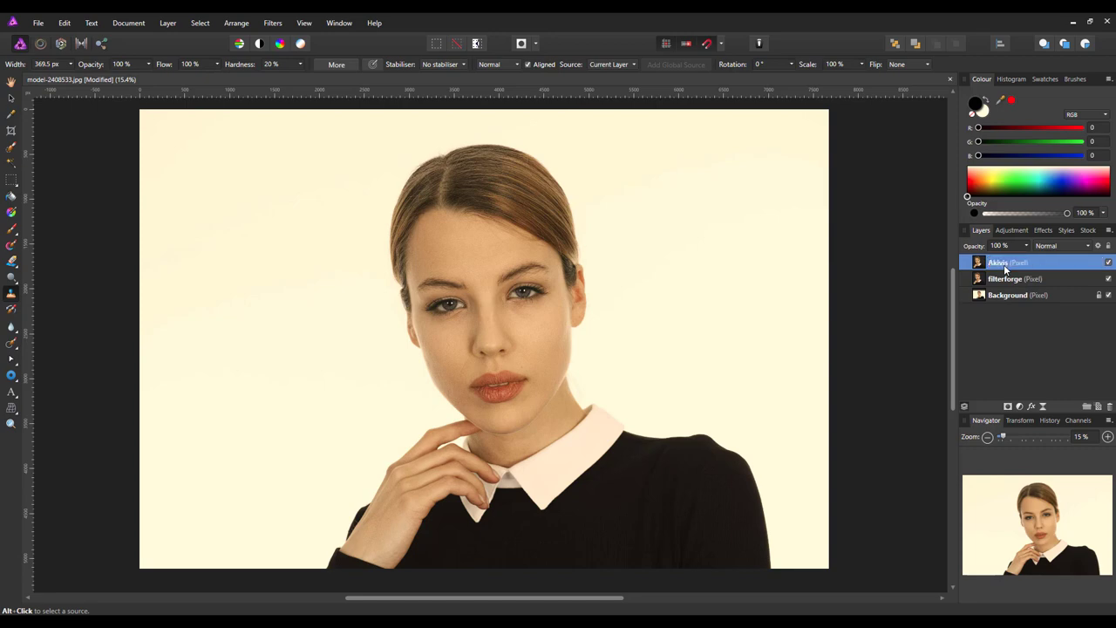
click(1108, 263)
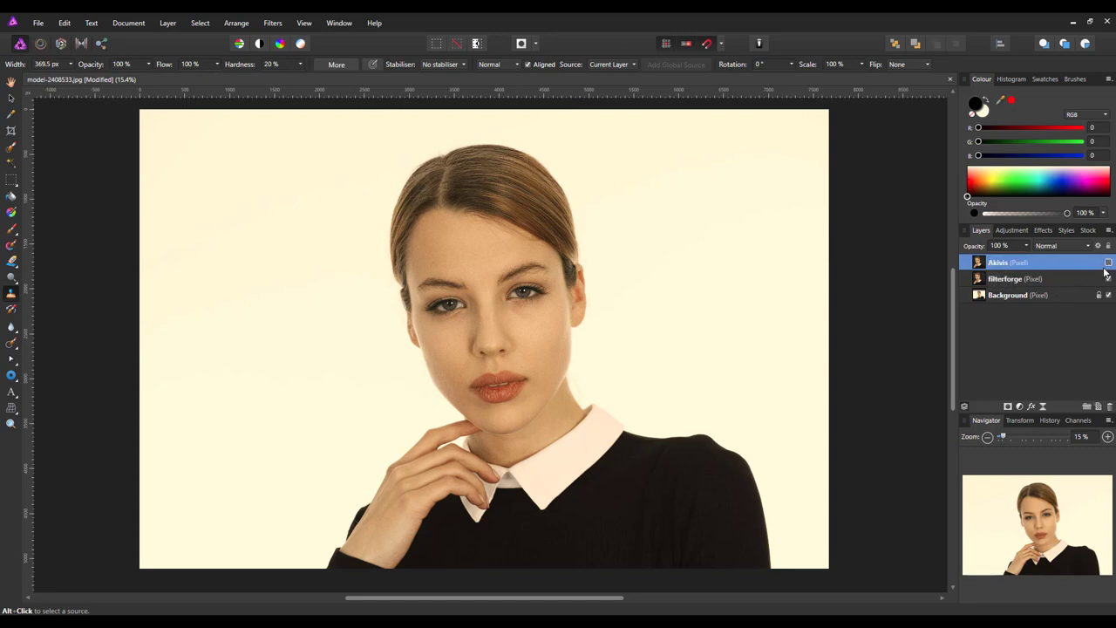
click(1040, 281)
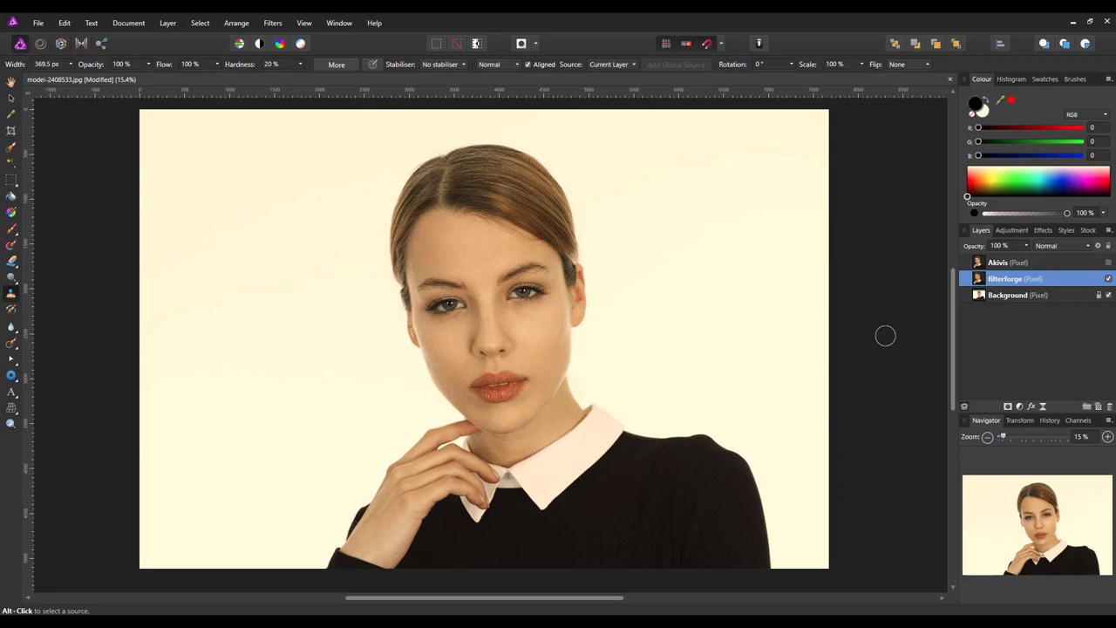
- Add an empty pixel layer above Background with its blend mode set to Average
click(1055, 296)
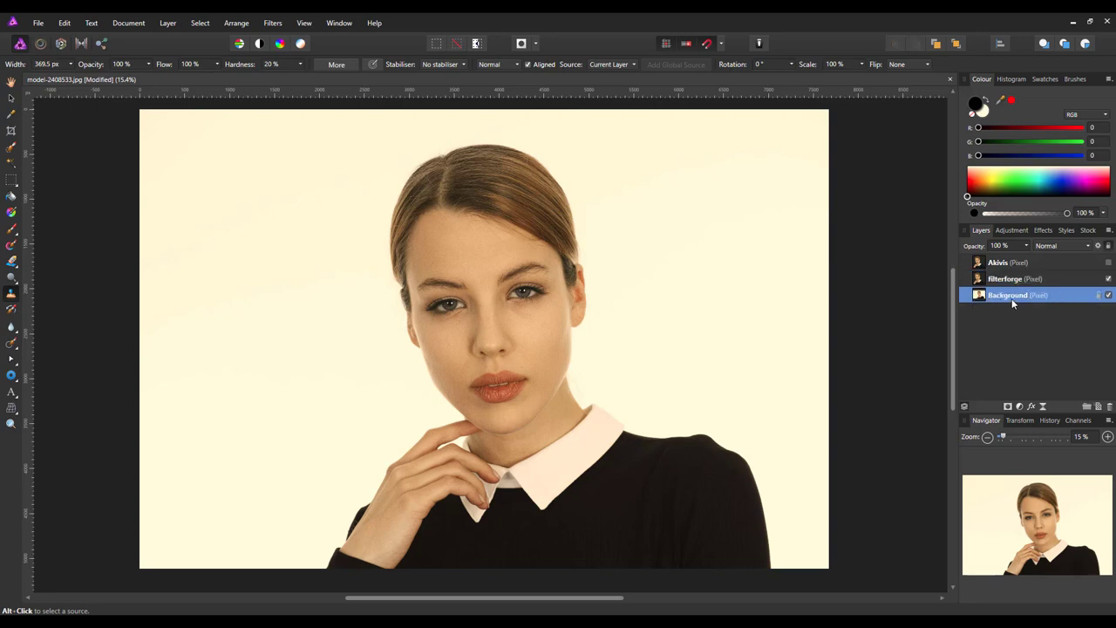
click(1098, 407)
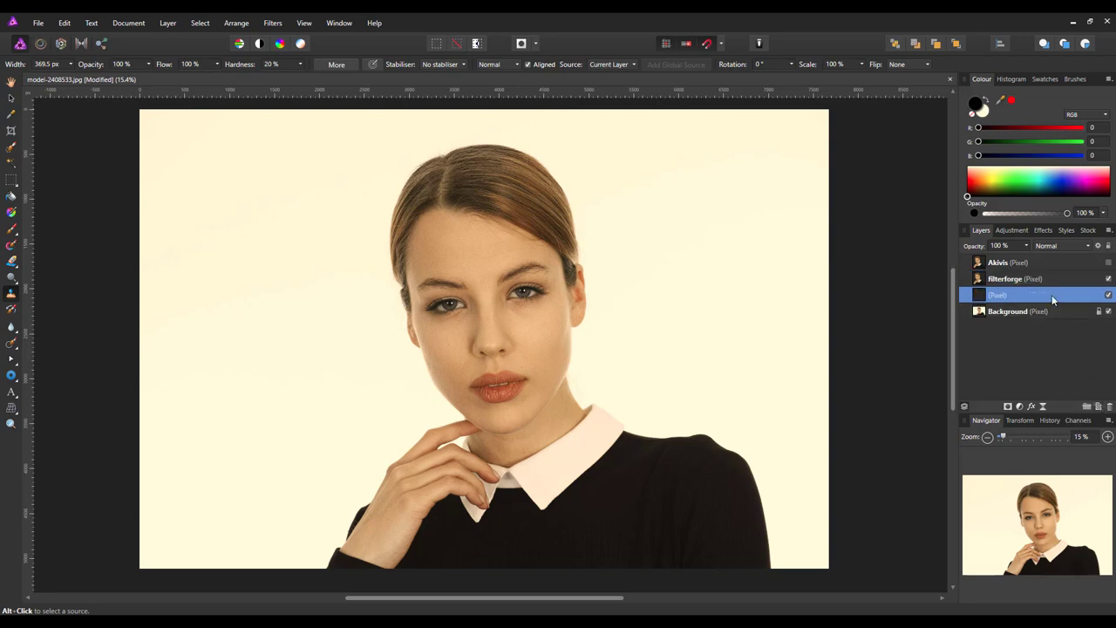
click(1089, 250)
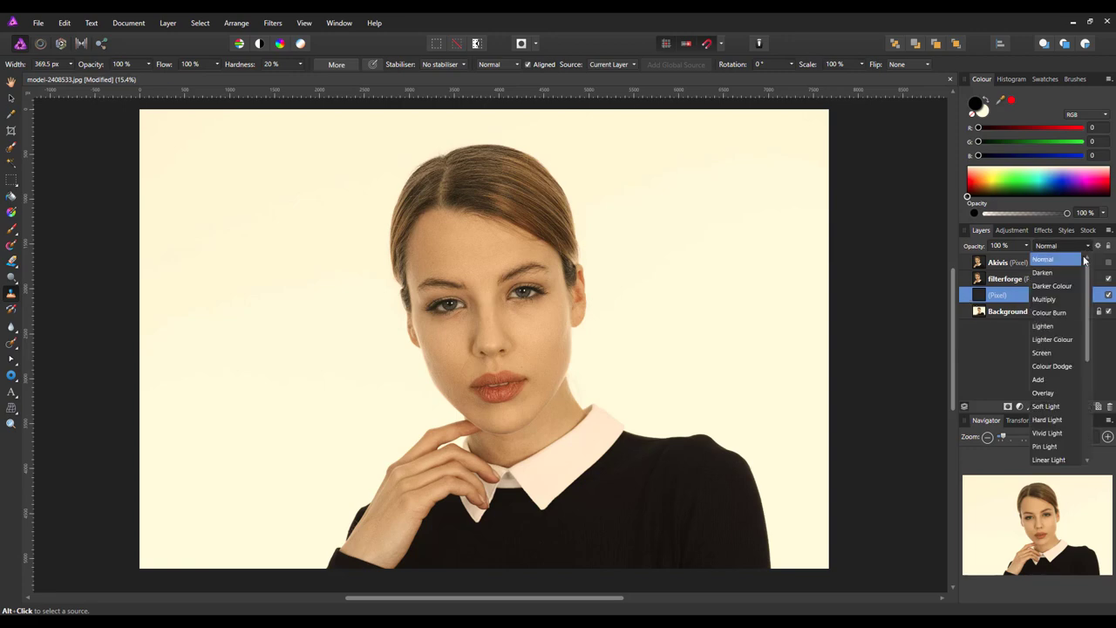
drag(1088, 292, 1090, 373)
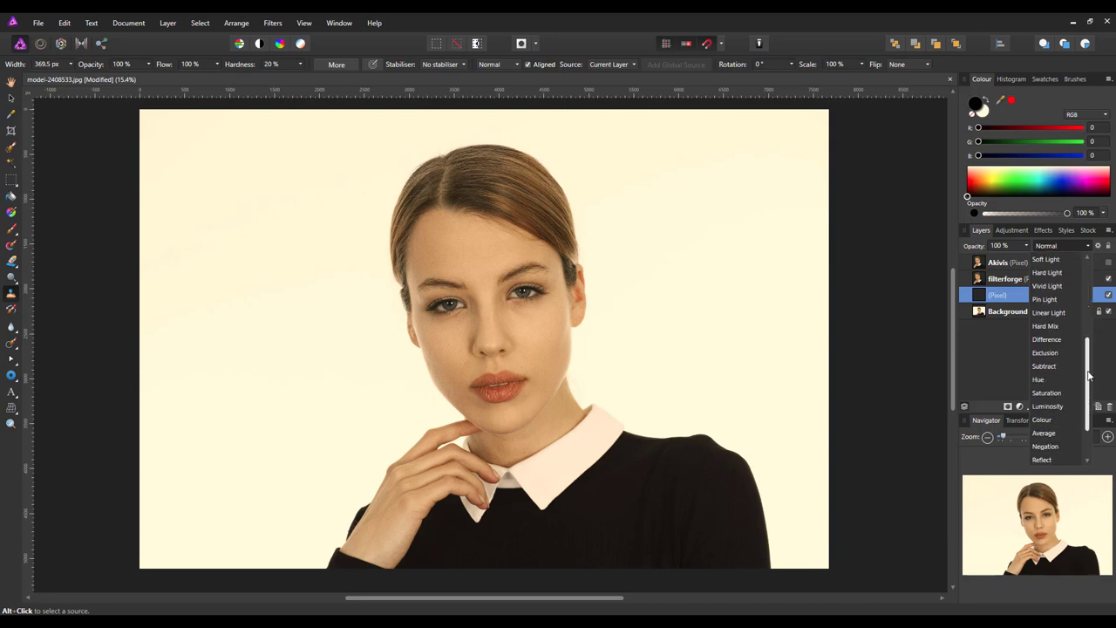
click(1044, 434)
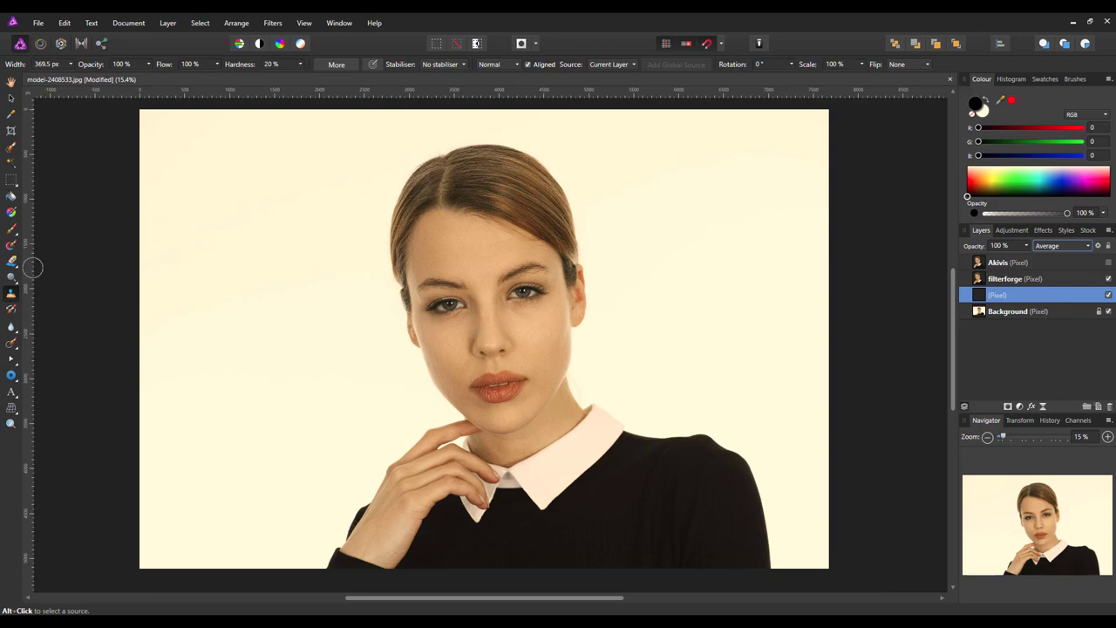
click(10, 230)
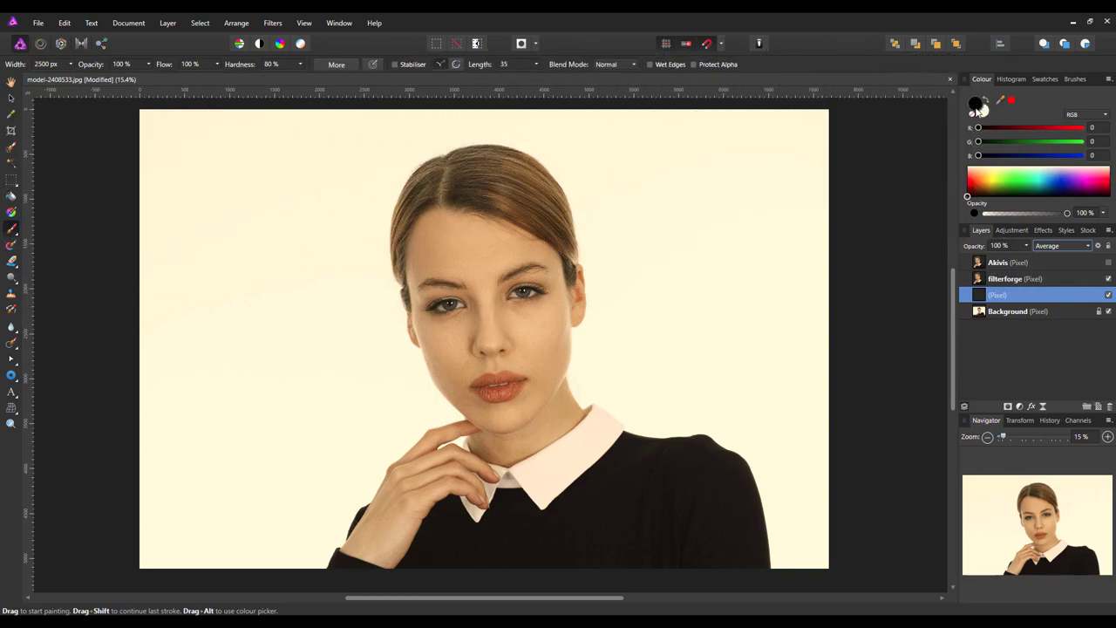
- Load the BB_Watercolor_II_CS brush category in the Brushes panel
click(1076, 79)
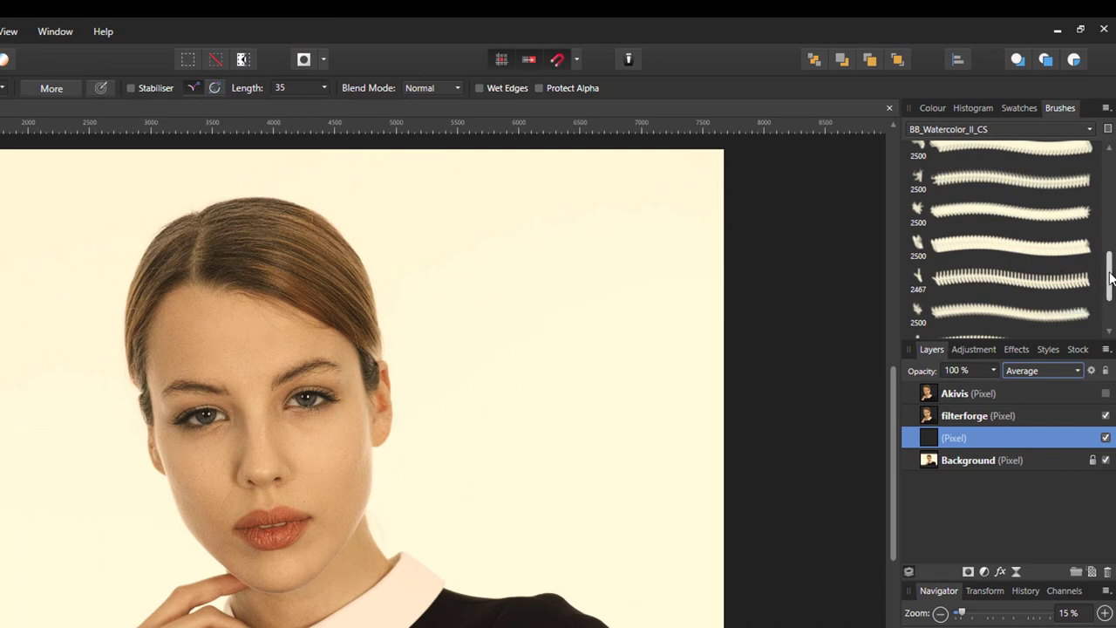
click(1090, 130)
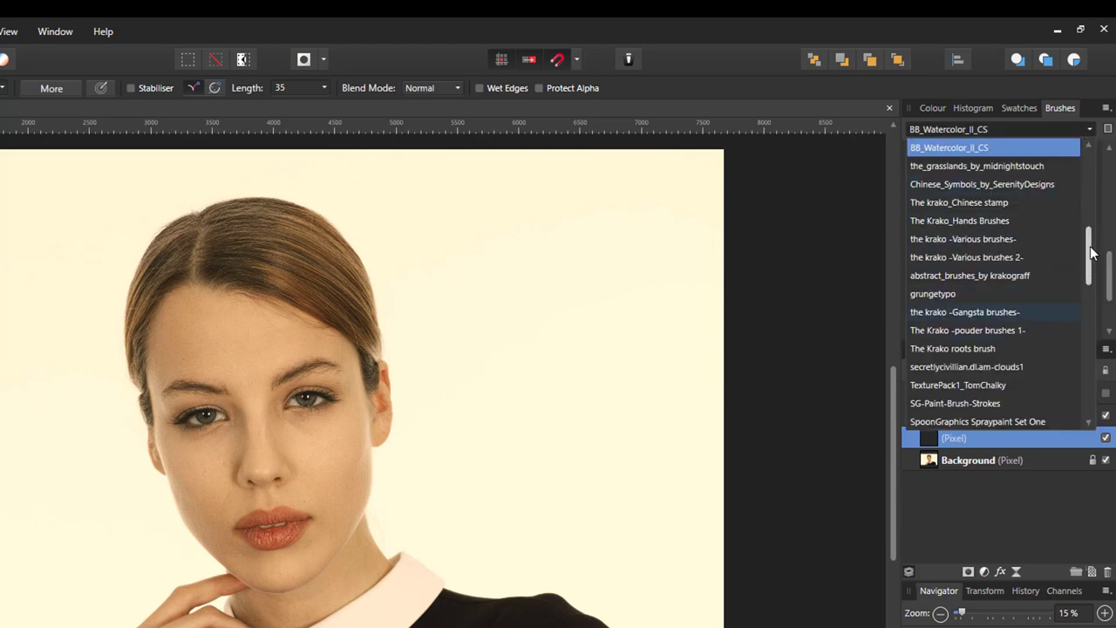
drag(1090, 253, 1094, 176)
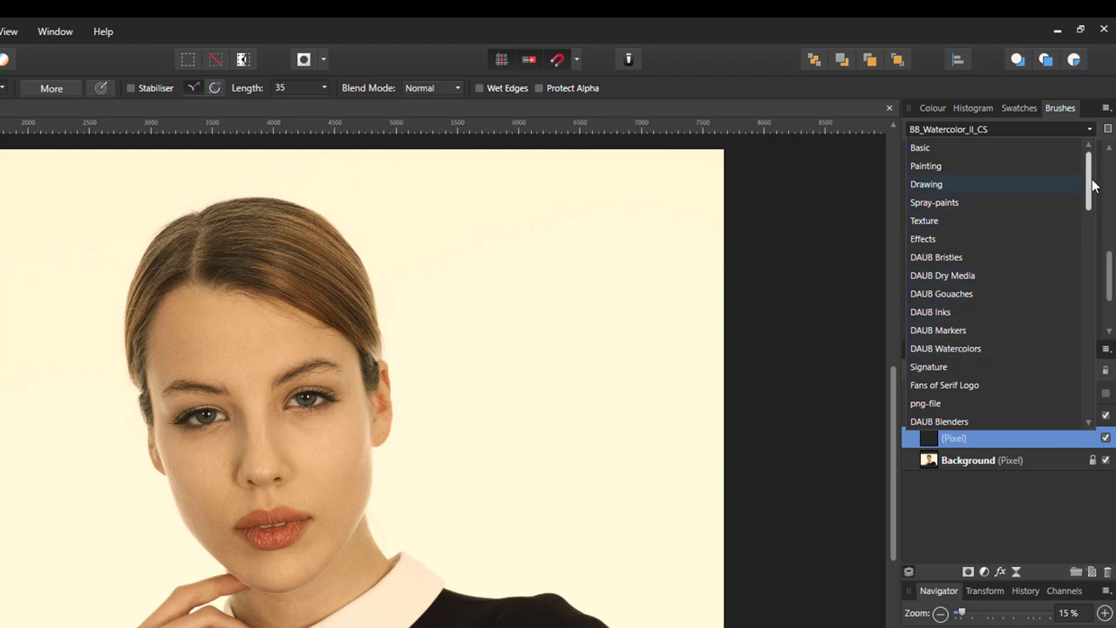
drag(1088, 175, 1090, 227)
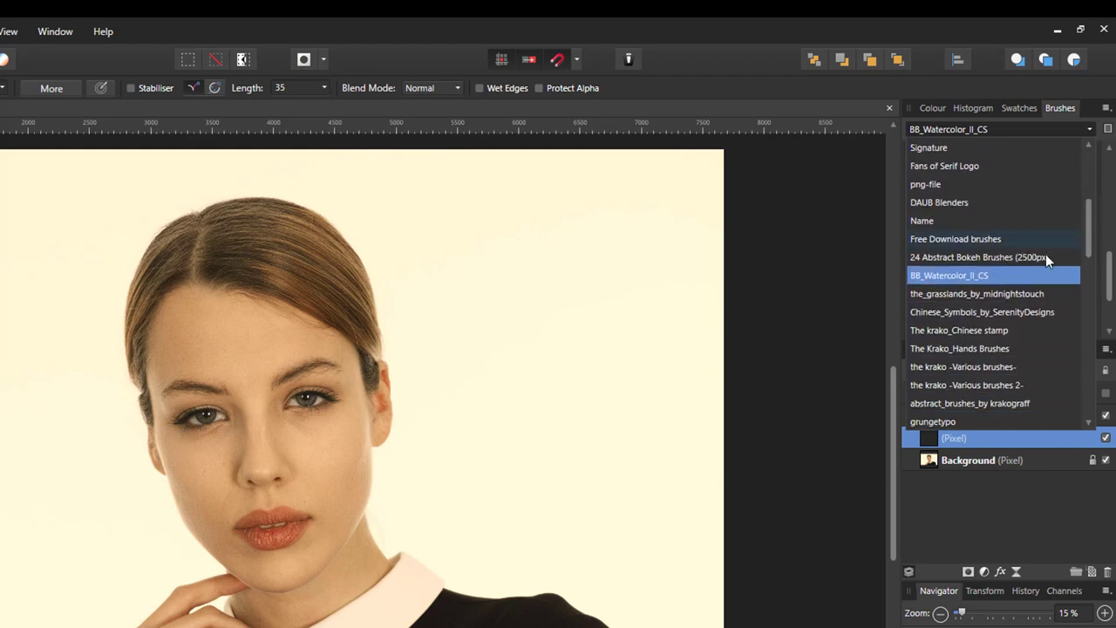
click(990, 277)
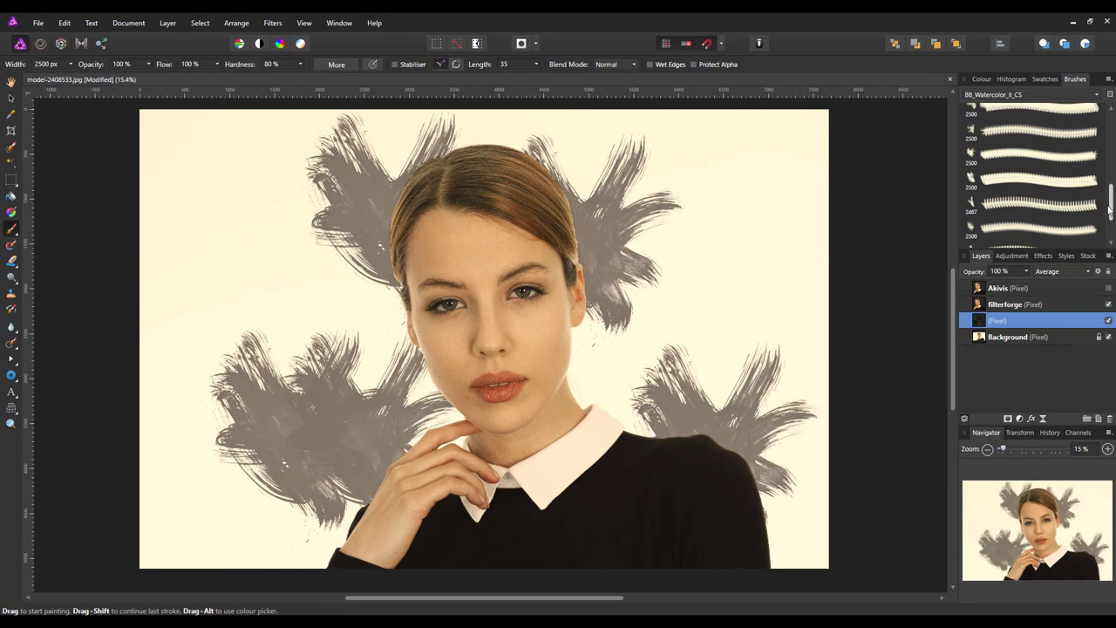
- Paint soft grey washes beside the face with Sampled Brush 4, undoing the left-side stroke
scroll(1112, 179, up, 2)
scroll(1112, 178, up, 2)
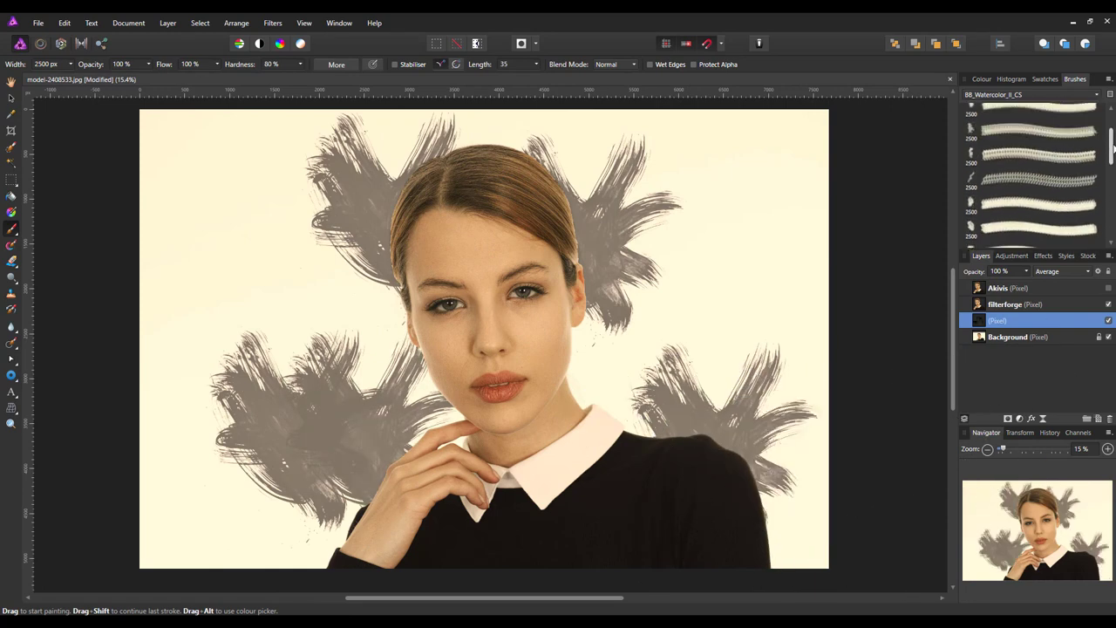
click(1030, 132)
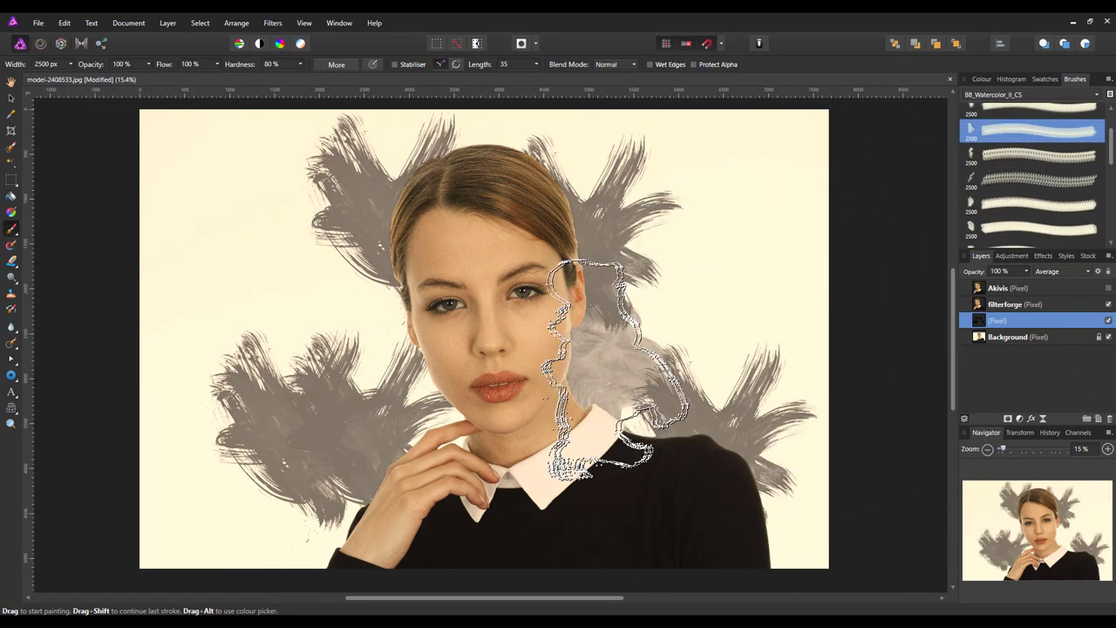
click(610, 379)
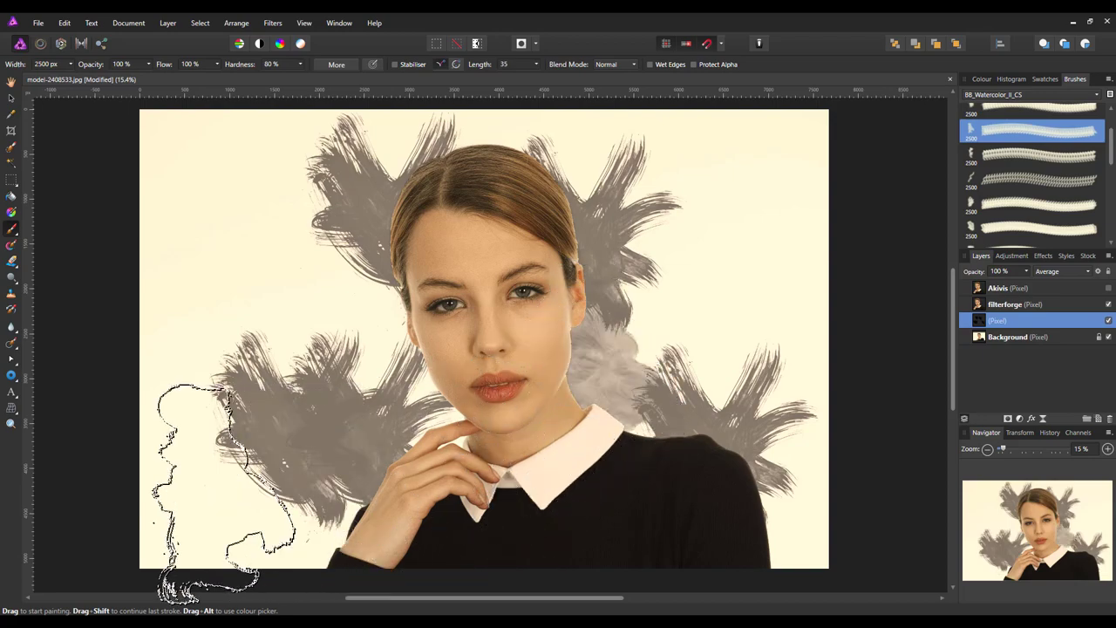
drag(211, 485, 305, 292)
key(ctrl+z)
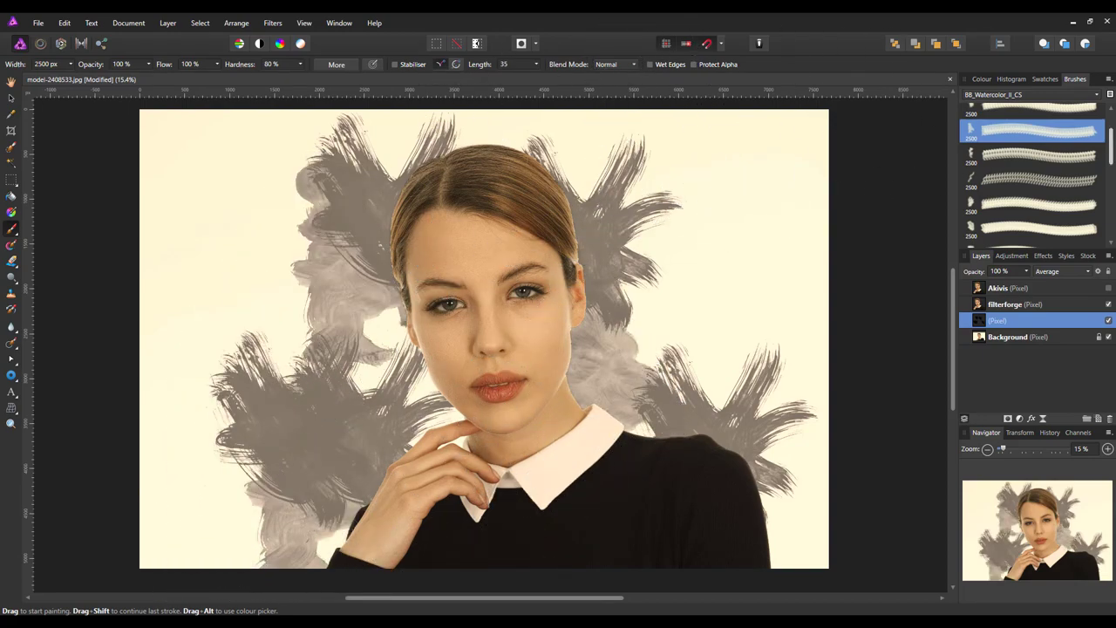
- With a DAUB Watercolors wet-edge brush at about 566 px, wash grey beside the face and lower left
click(1097, 94)
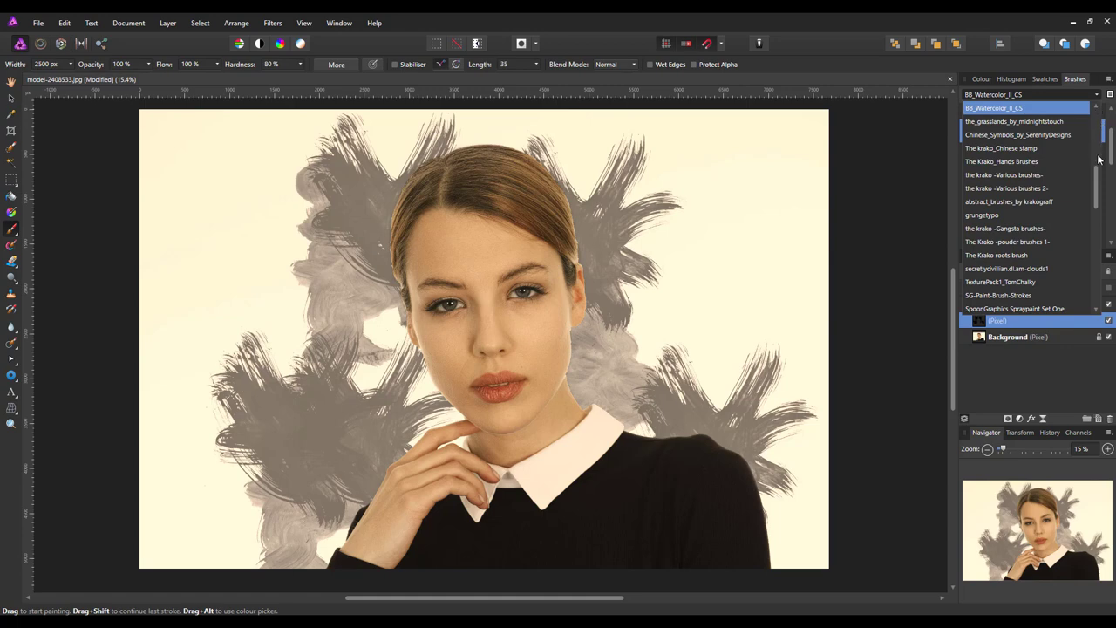
drag(1097, 175, 1097, 130)
click(1003, 214)
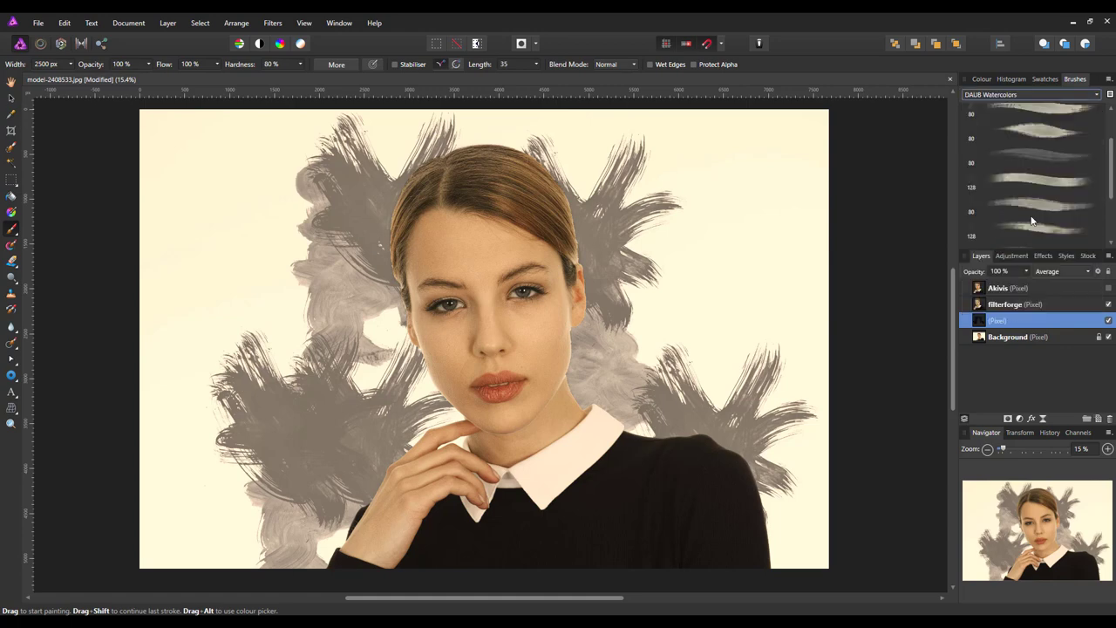
click(1031, 207)
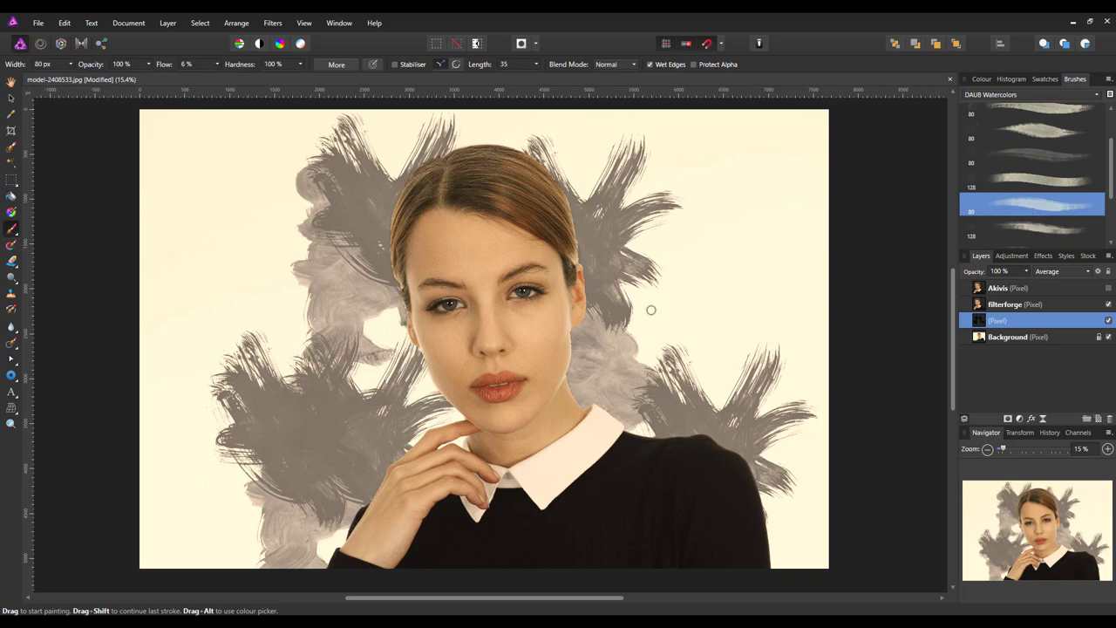
key(bracketright)
key(bracketright)
key(bracketright)
key(bracketright)
key(bracketright)
key(bracketright)
drag(655, 338, 664, 316)
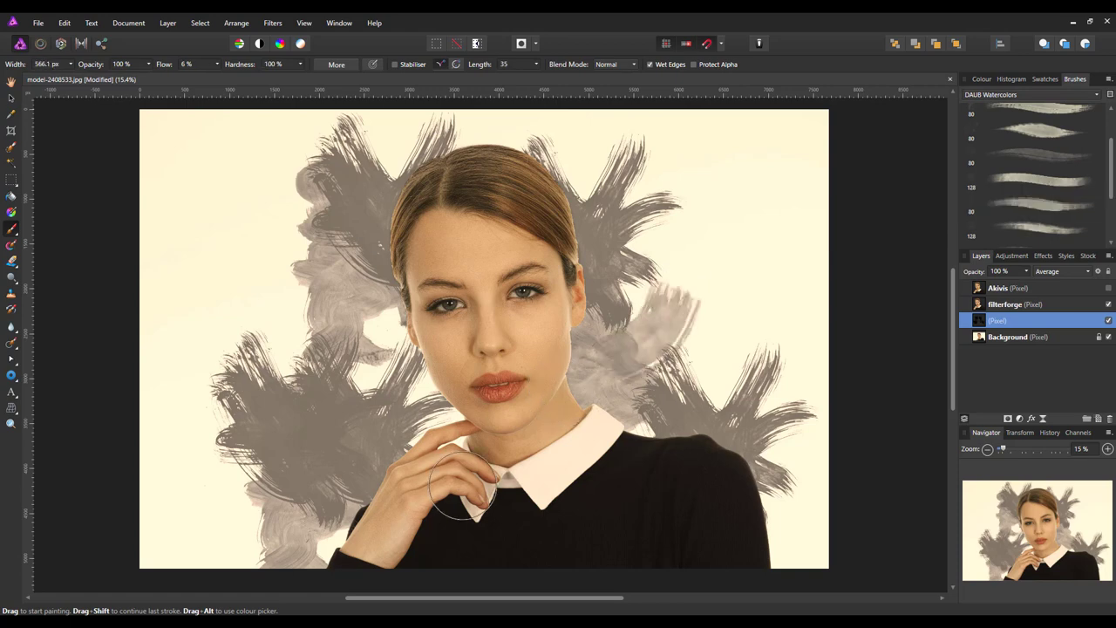
drag(366, 314, 375, 371)
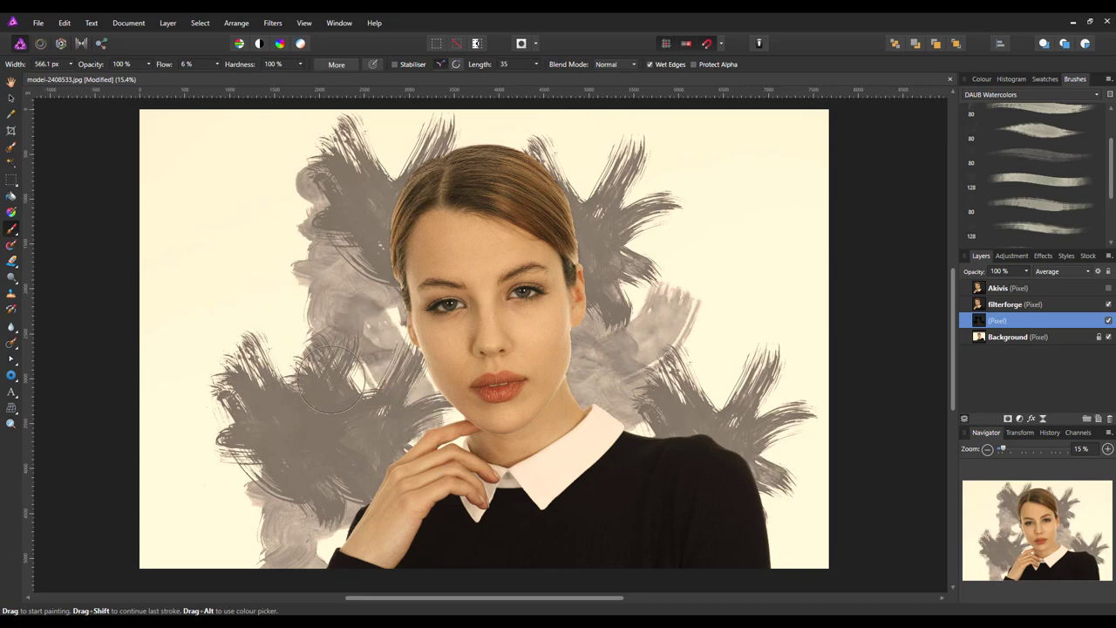
mouse_move(338, 429)
mouse_down()
mouse_move(326, 521)
mouse_move(270, 541)
mouse_move(236, 528)
mouse_up()
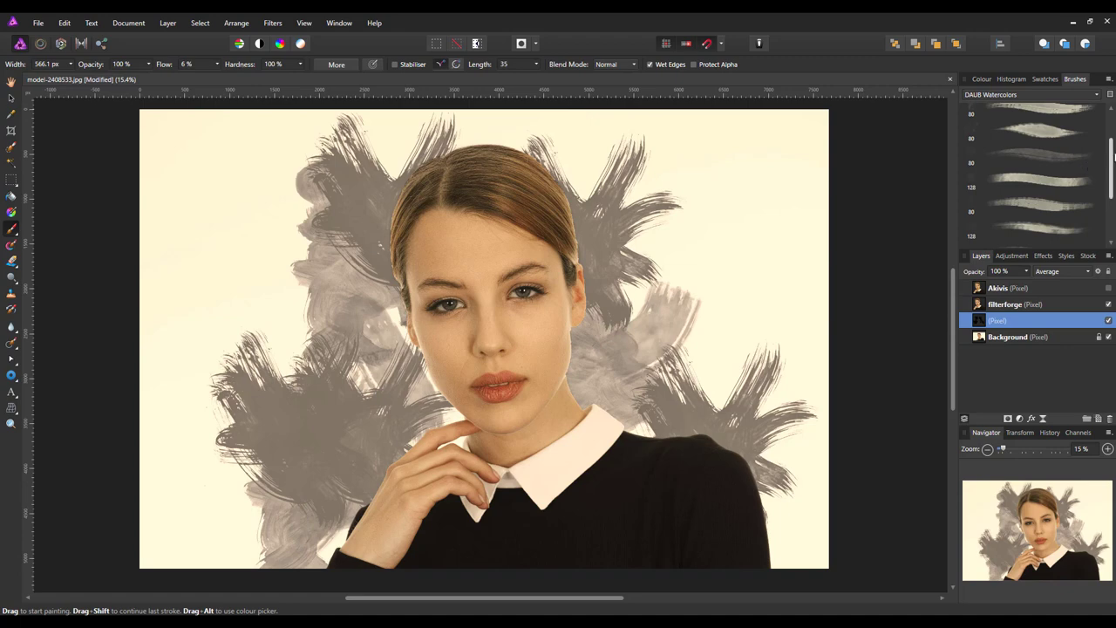
- With the Grainy Large brush at about 679 px, paint washes right and upper-left of the head
scroll(1104, 205, down, 3)
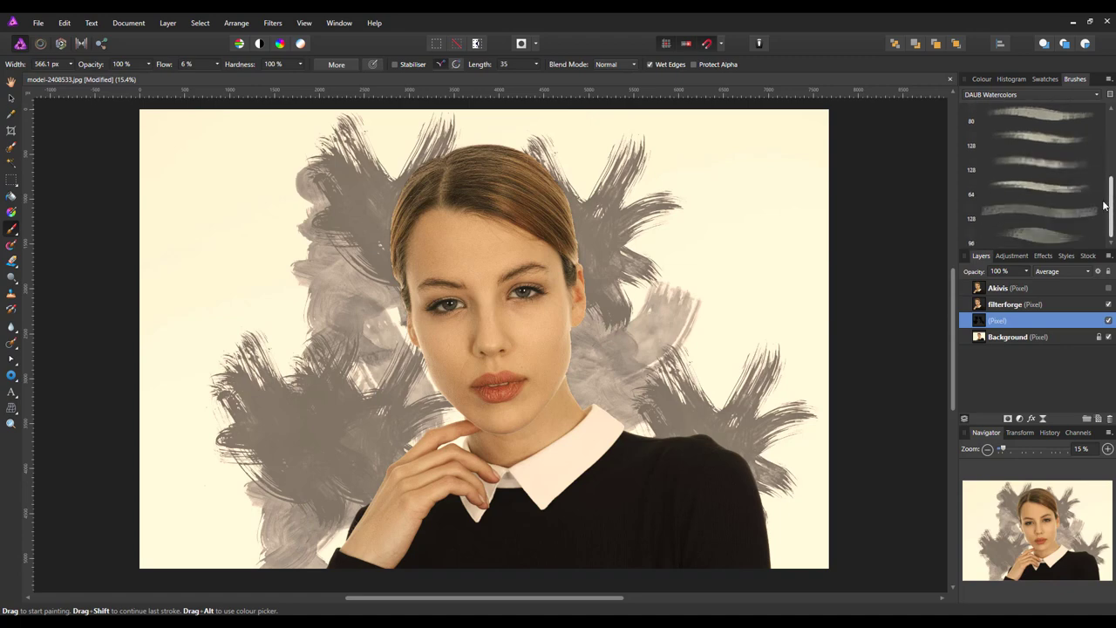
click(1051, 235)
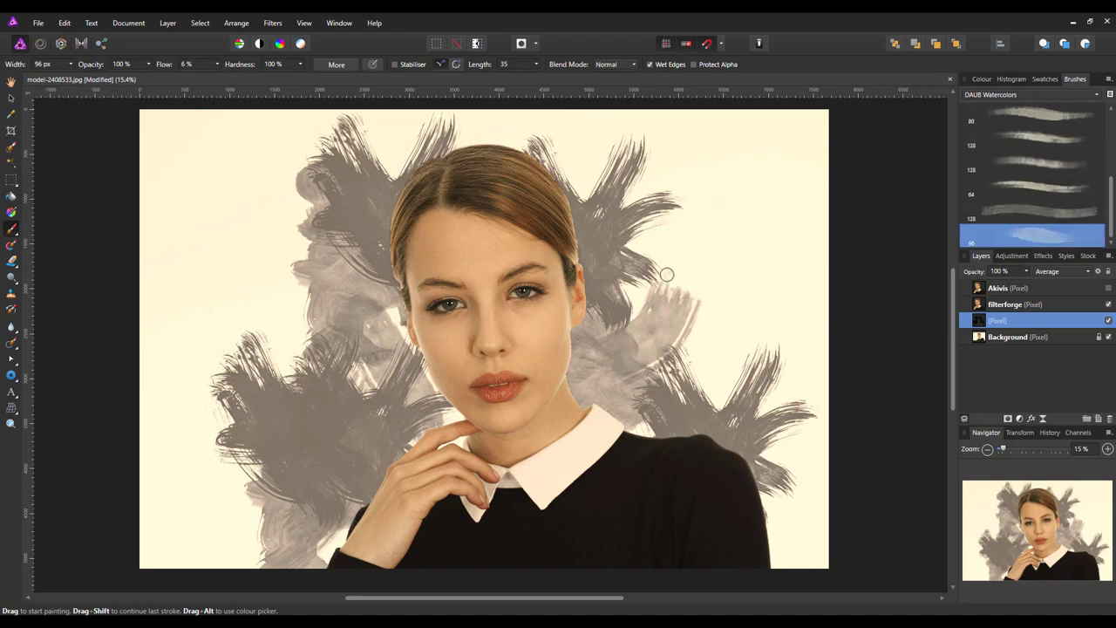
mouse_move(667, 275)
mouse_down()
mouse_move(667, 298)
mouse_move(705, 341)
mouse_move(698, 319)
mouse_up()
key(bracketright)
drag(598, 183, 610, 191)
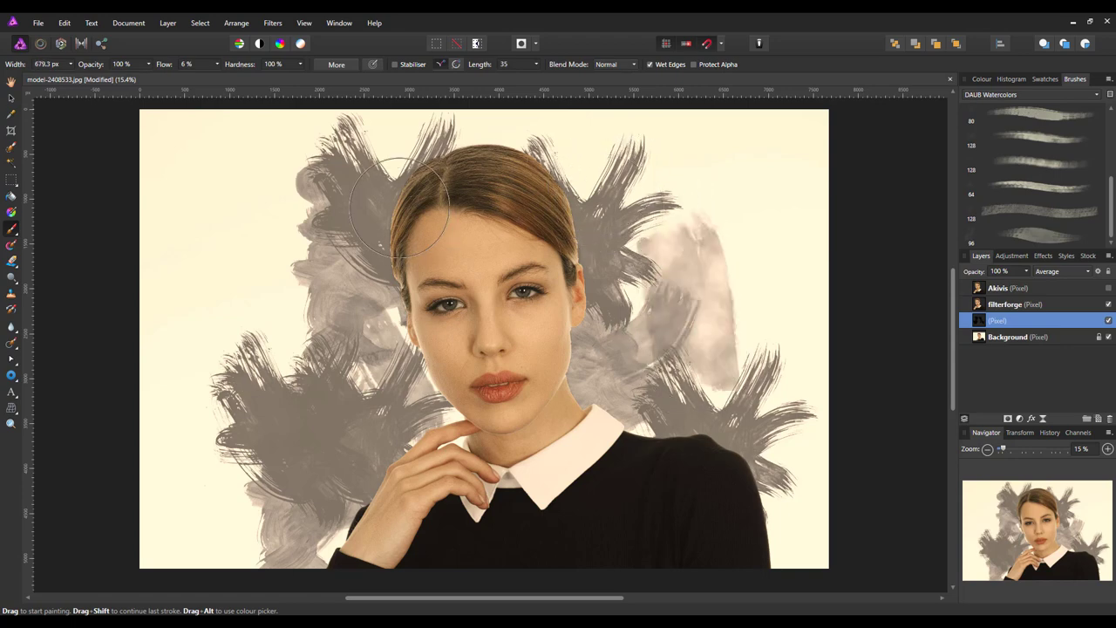
drag(269, 202, 375, 144)
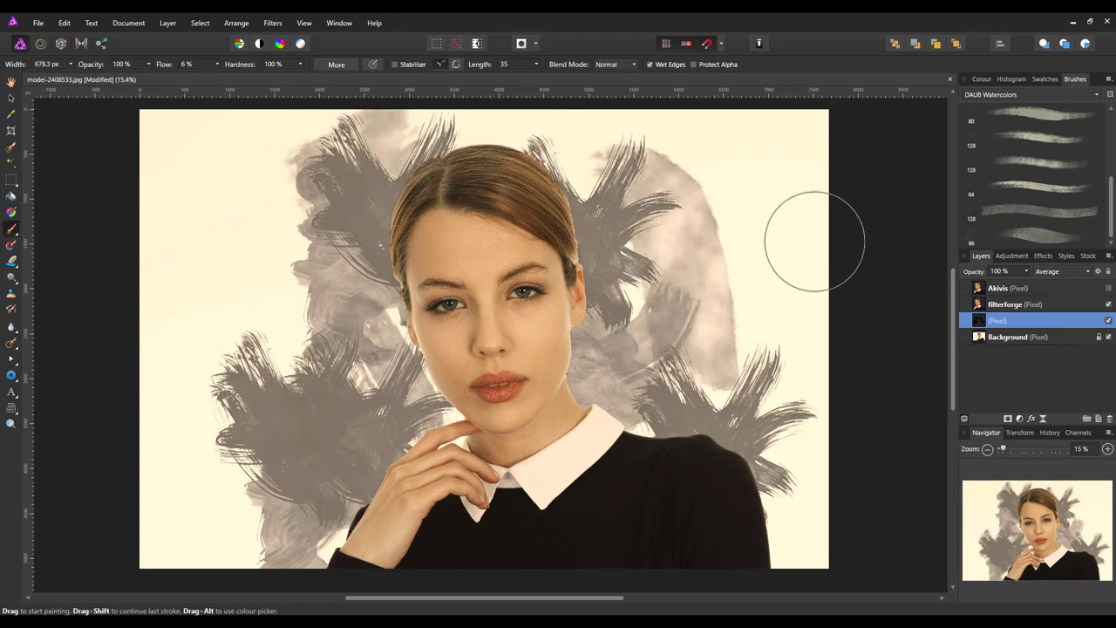
- Paint a darker wash right of the face with the second watercolor brush at 990 px
click(1097, 95)
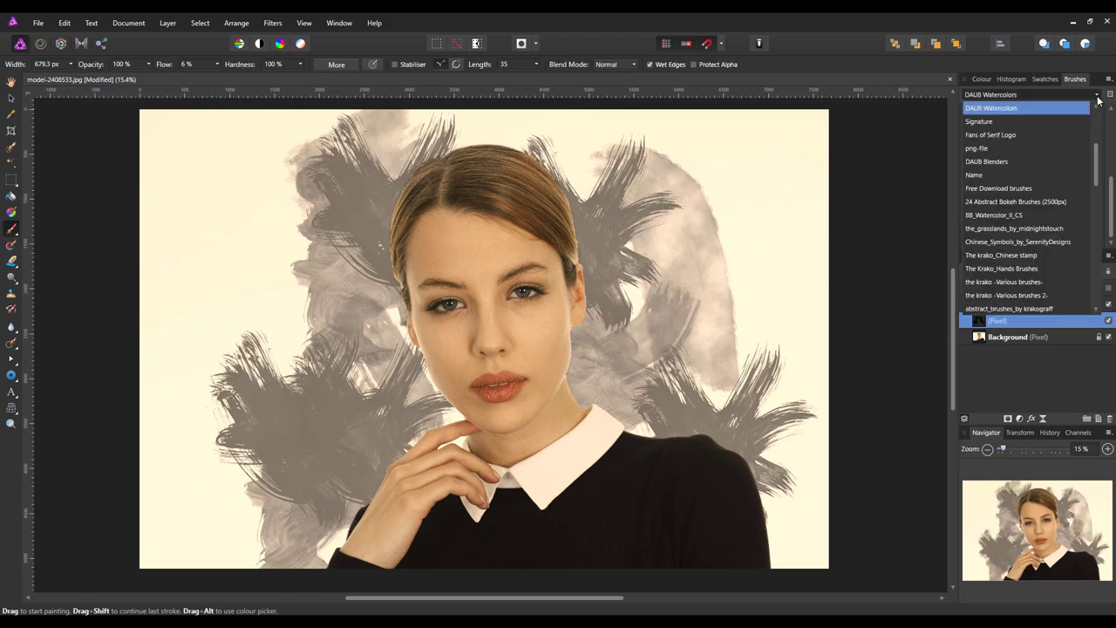
drag(1097, 168, 1097, 279)
click(980, 282)
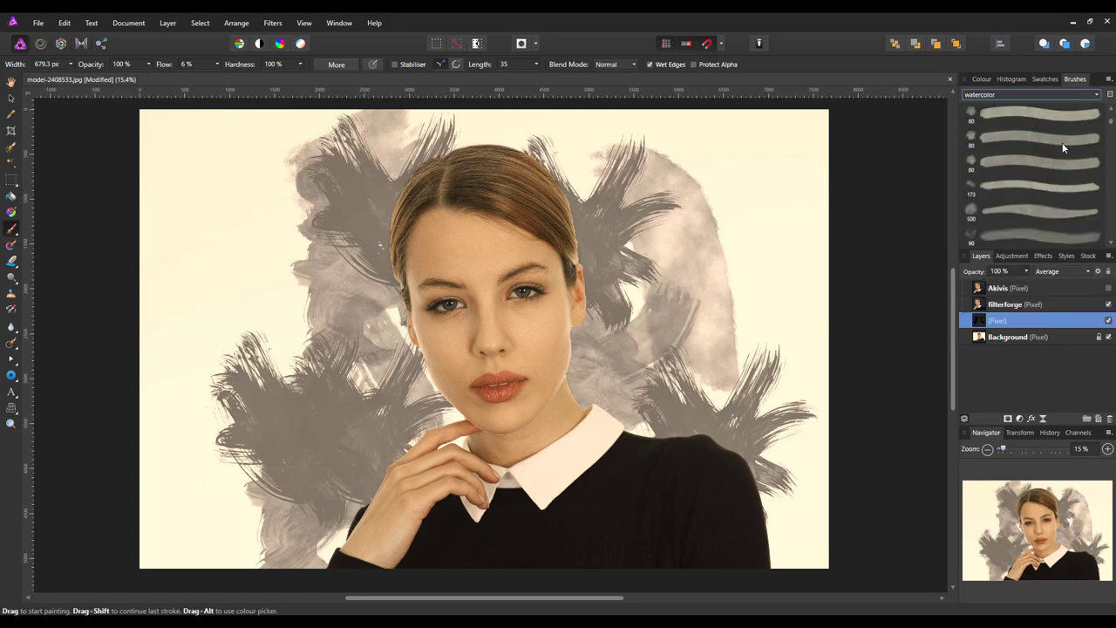
click(1061, 139)
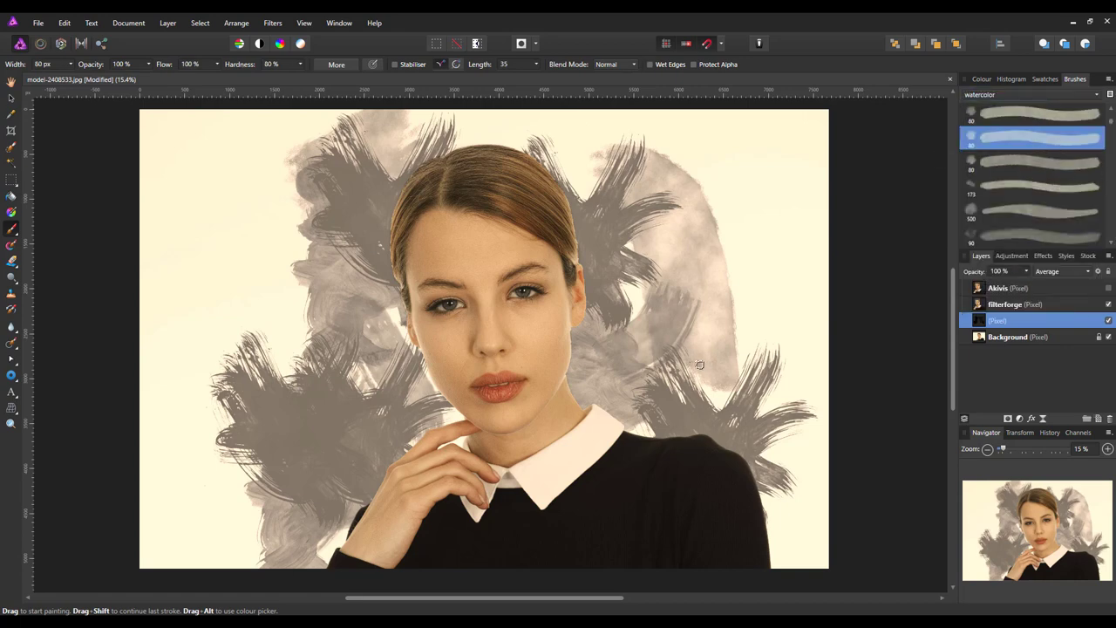
key(bracketright)
key(bracketright)
key(bracketright)
key(bracketright)
key(bracketright)
key(bracketright)
key(bracketright)
key(bracketright)
drag(698, 366, 681, 279)
- At about 1309 px, paint washes at upper right, above the head and across the left side
key(bracketright)
key(bracketright)
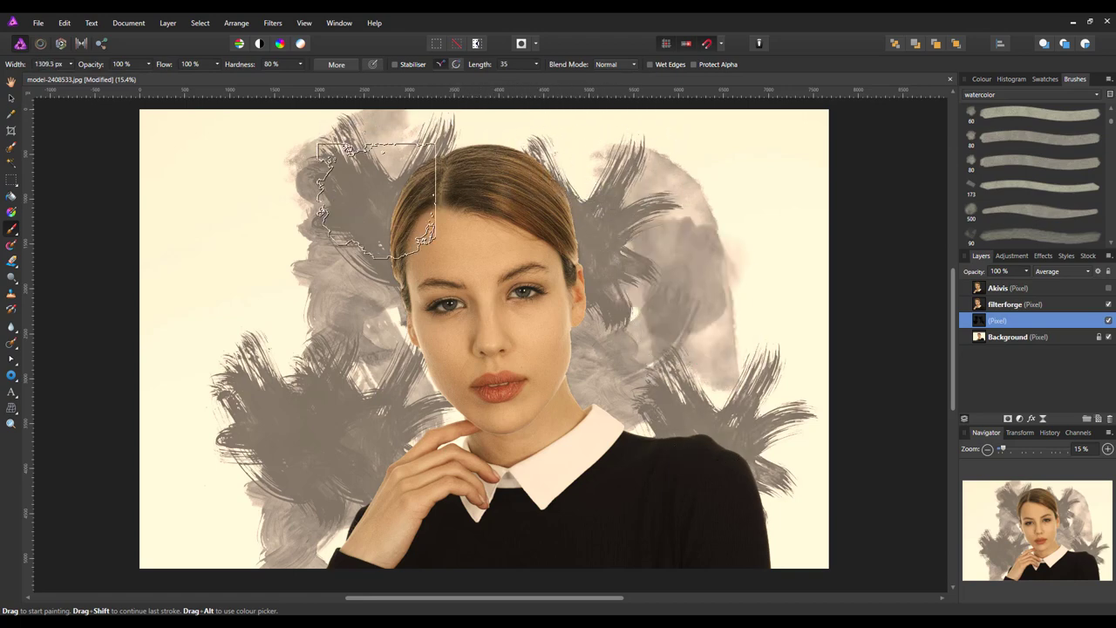
drag(646, 214, 672, 202)
click(567, 147)
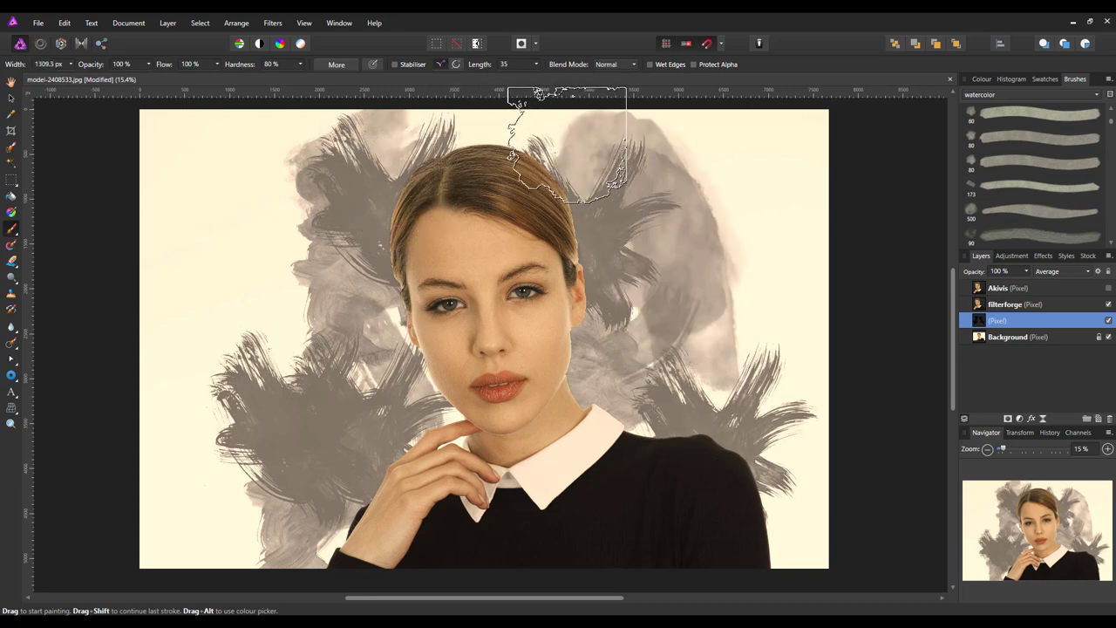
drag(266, 284, 375, 388)
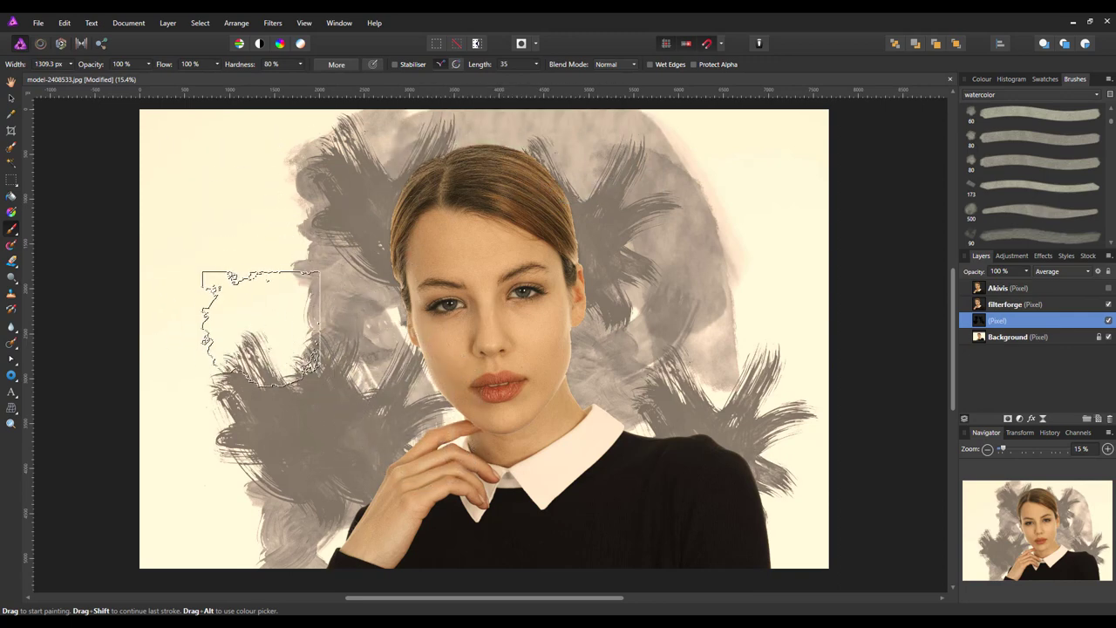
mouse_move(244, 327)
mouse_down()
mouse_move(331, 410)
mouse_move(288, 453)
mouse_move(392, 418)
mouse_up()
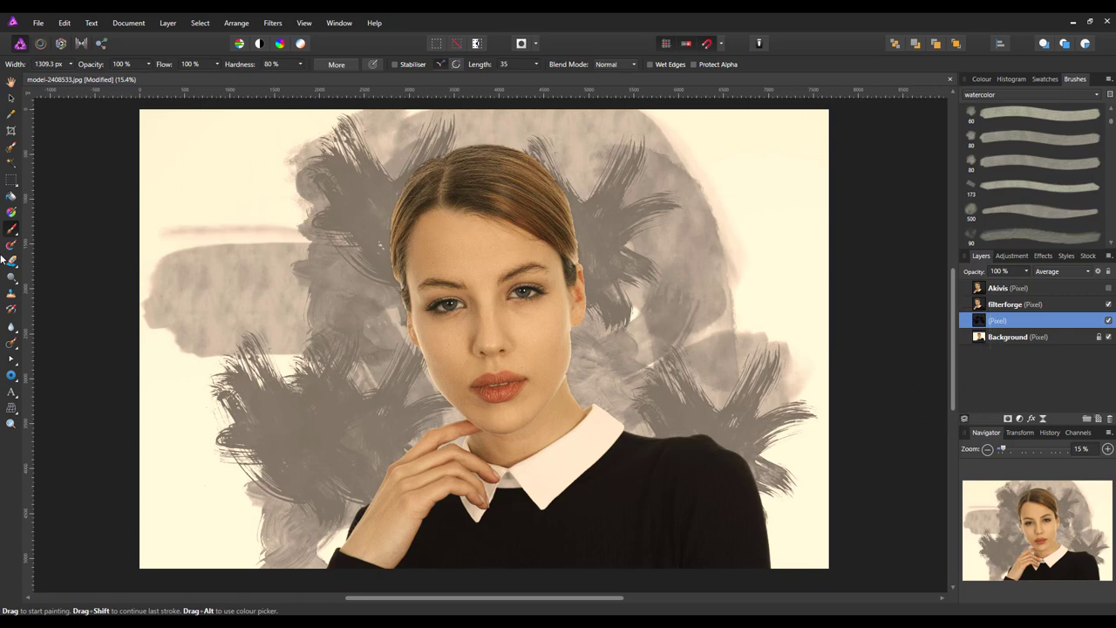
- Launch Filter Forge 7 from Filters > Plugins on the filterforge layer
click(11, 81)
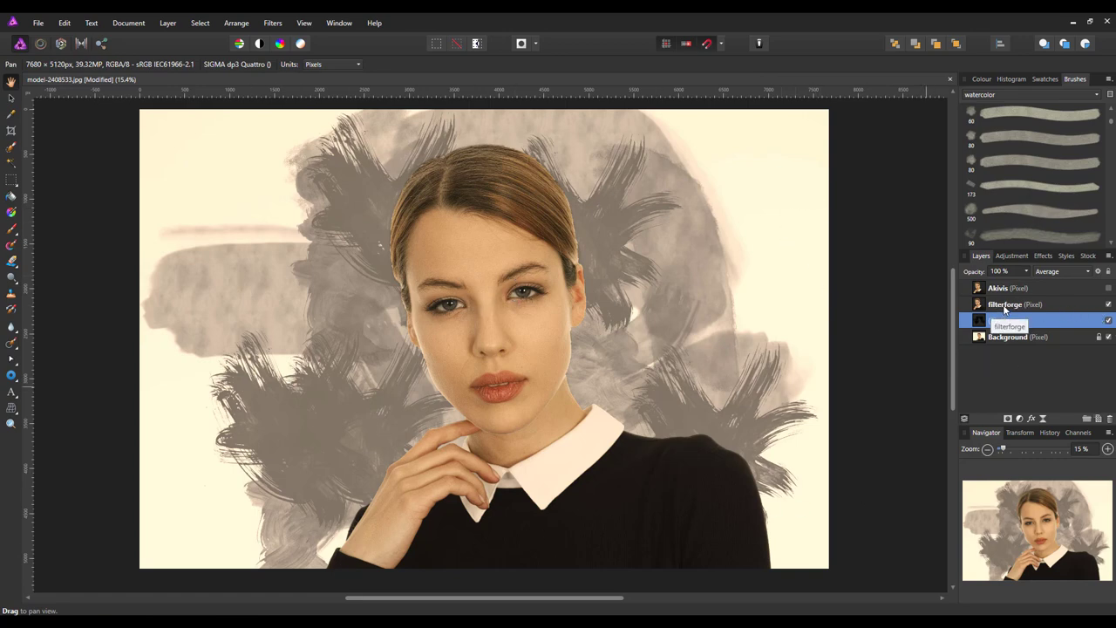
click(1037, 305)
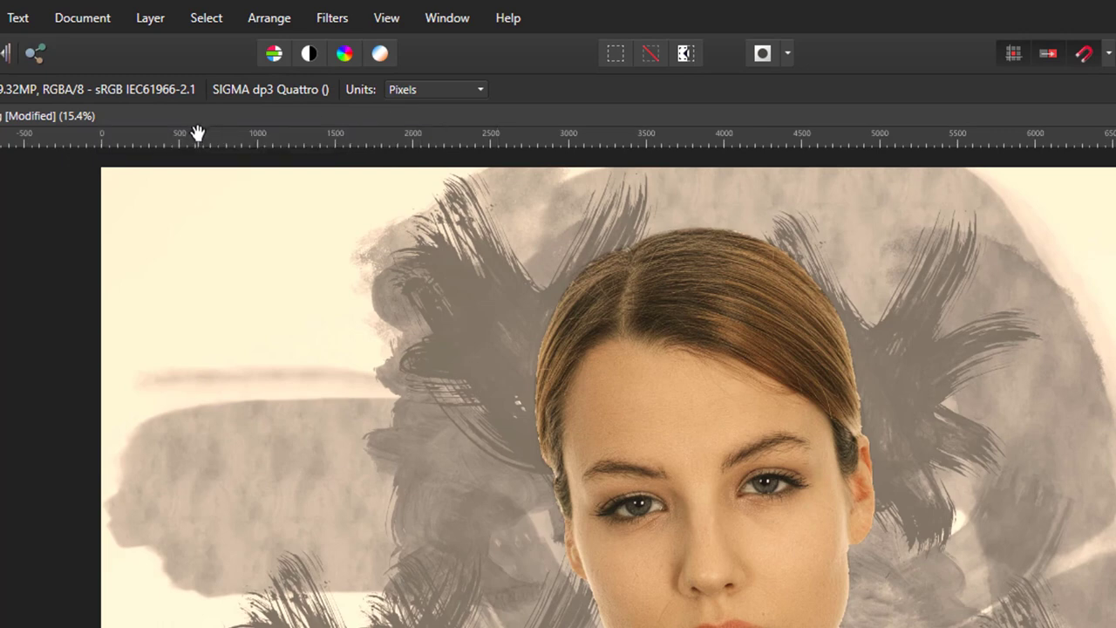
click(339, 24)
mouse_move(316, 255)
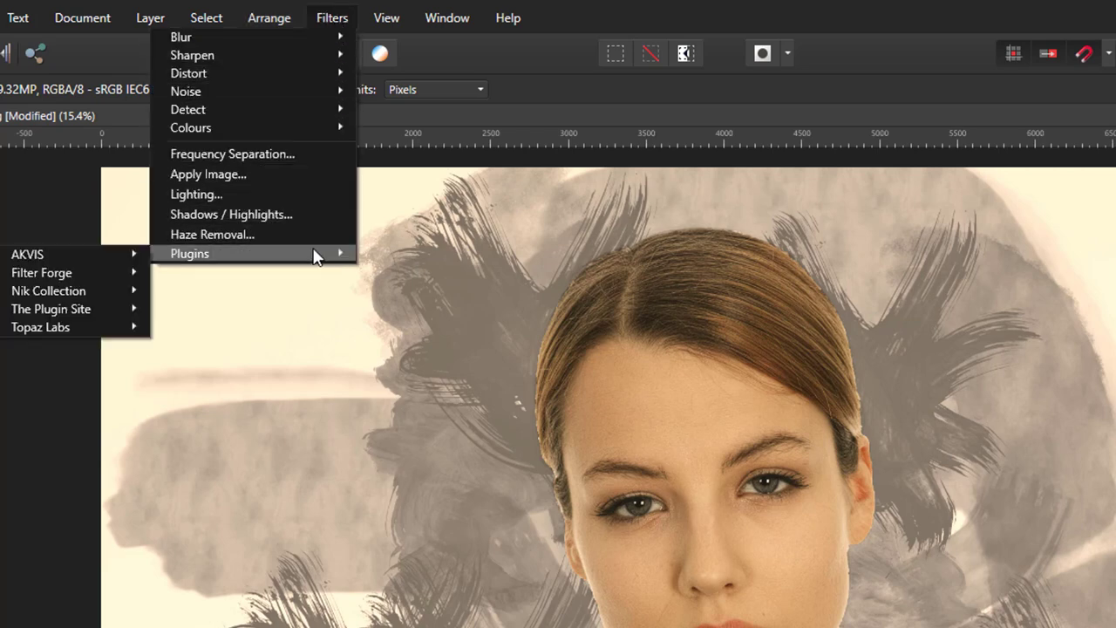
mouse_move(109, 269)
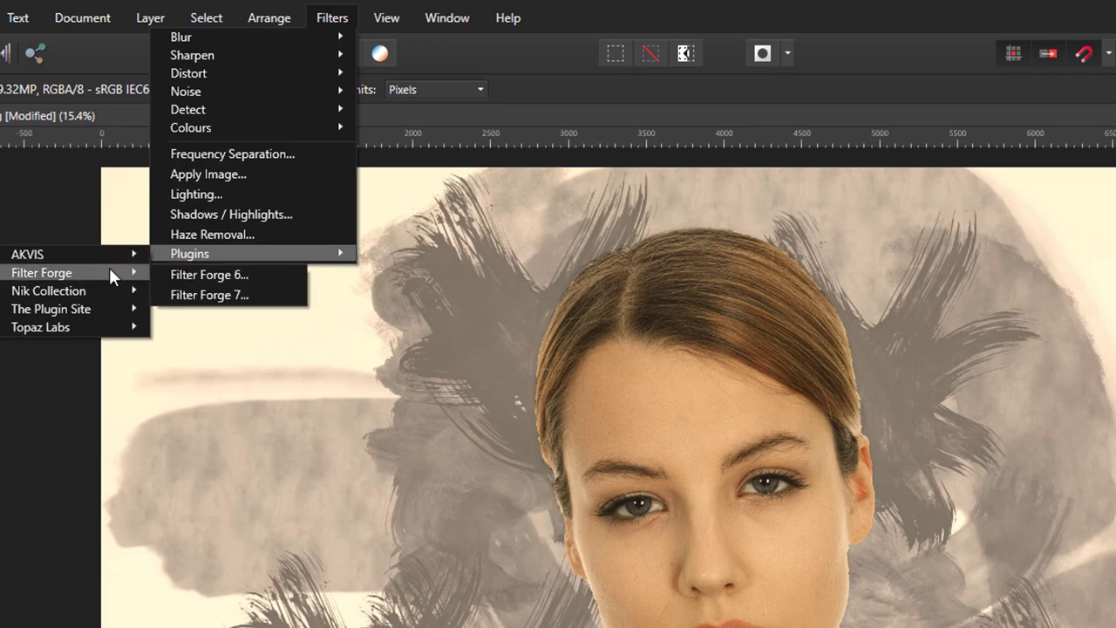
click(204, 296)
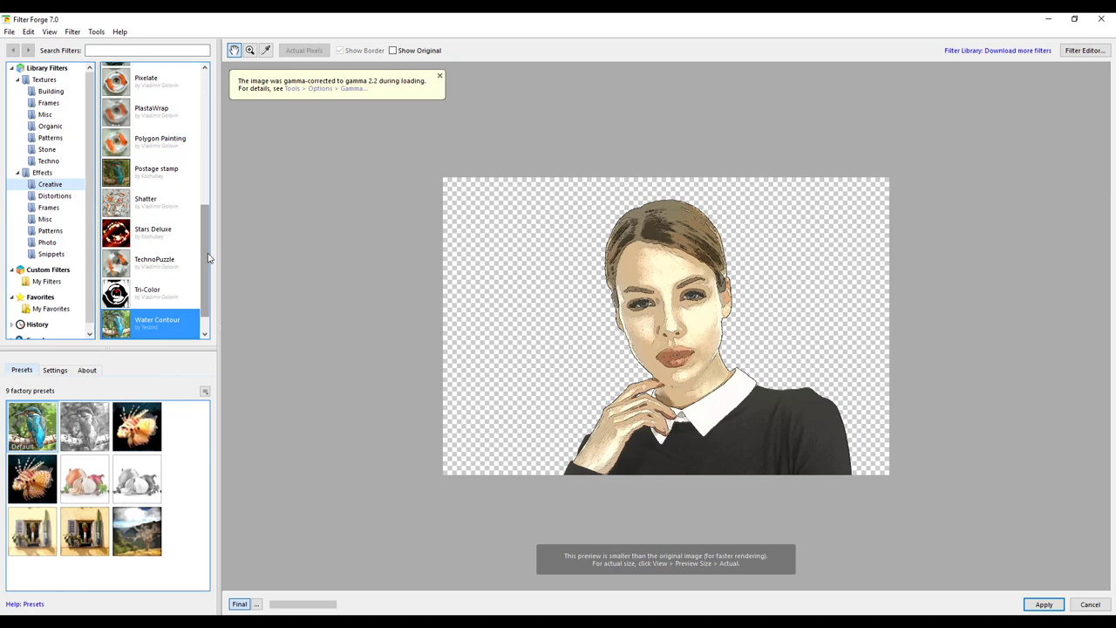
- Apply Filter Forge's Water Contour filter to the filterforge layer
scroll(206, 262, down, 1)
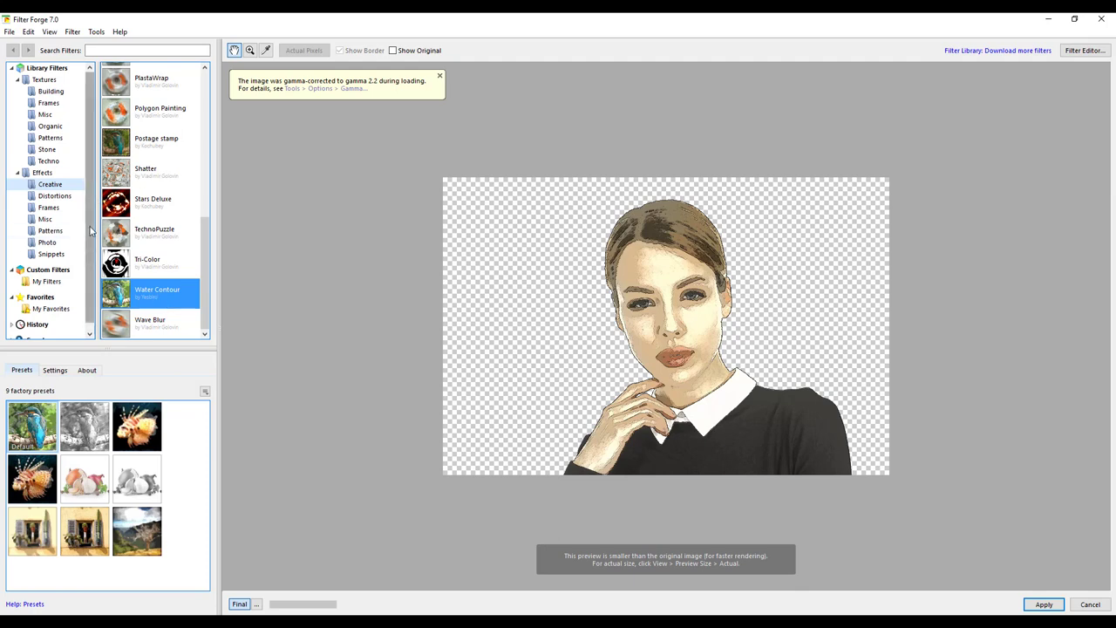
scroll(89, 230, down, 1)
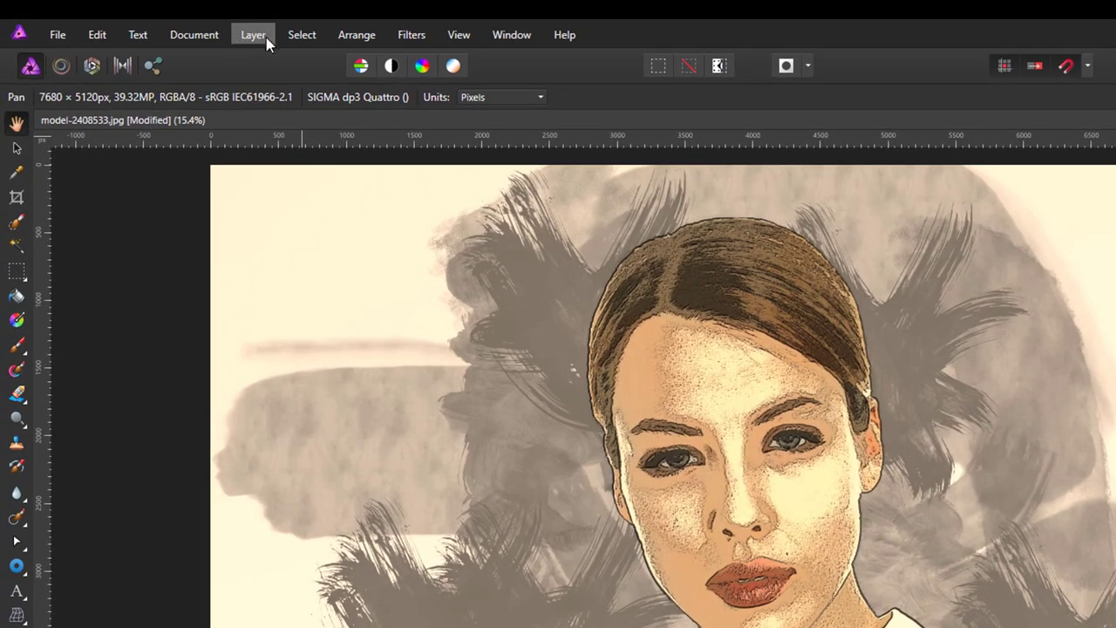
- Add a Live Gaussian Blur to the filterforge layer with a radius of about 5.9 px
click(265, 37)
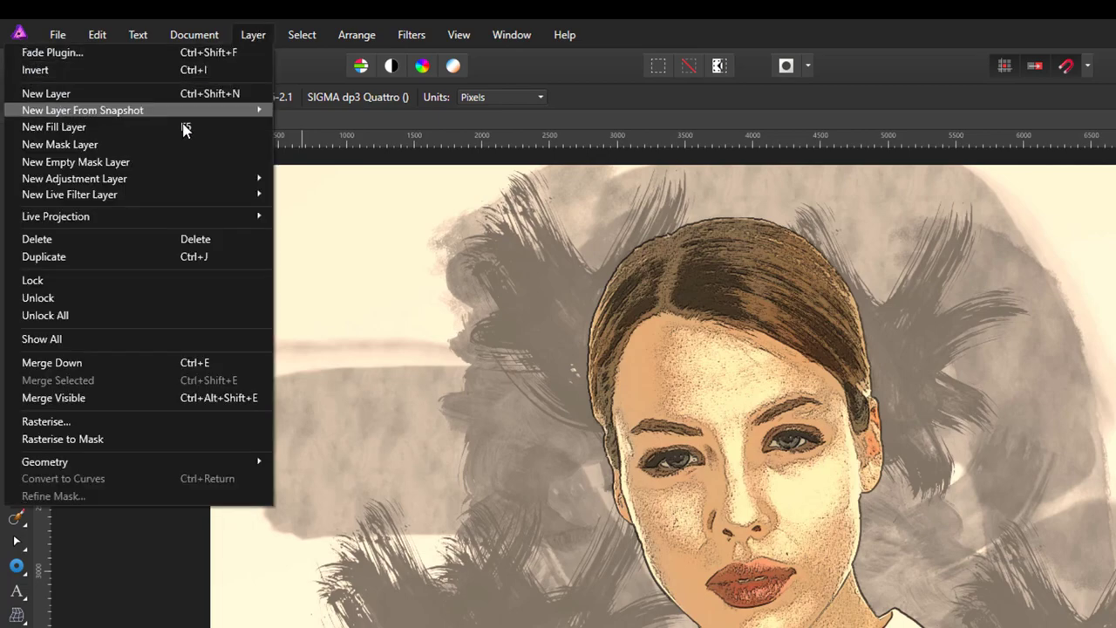
mouse_move(162, 196)
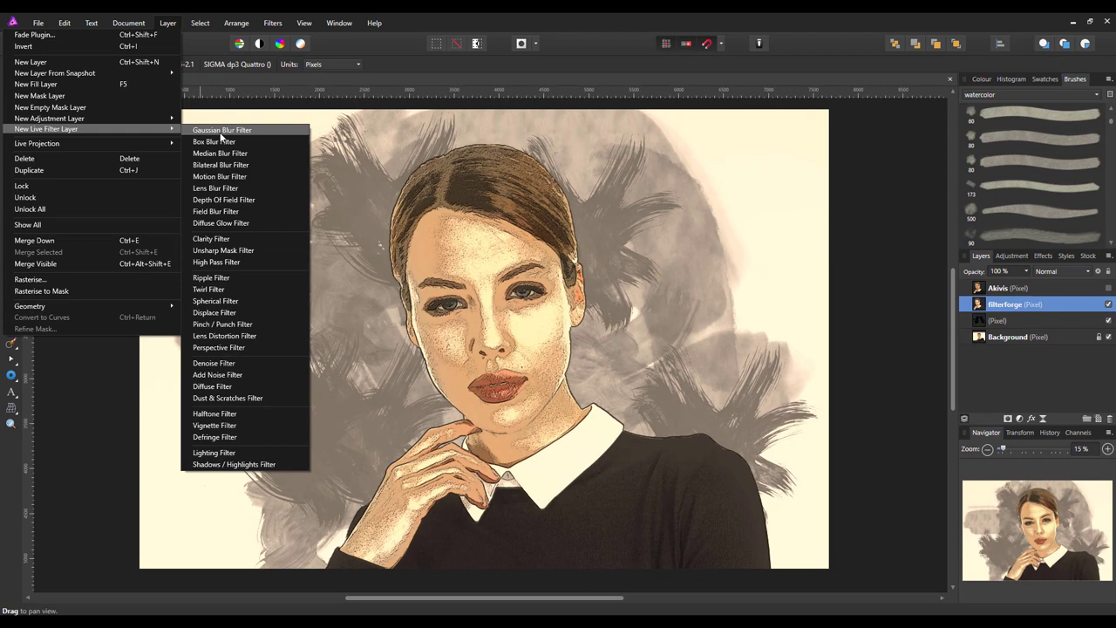
click(221, 131)
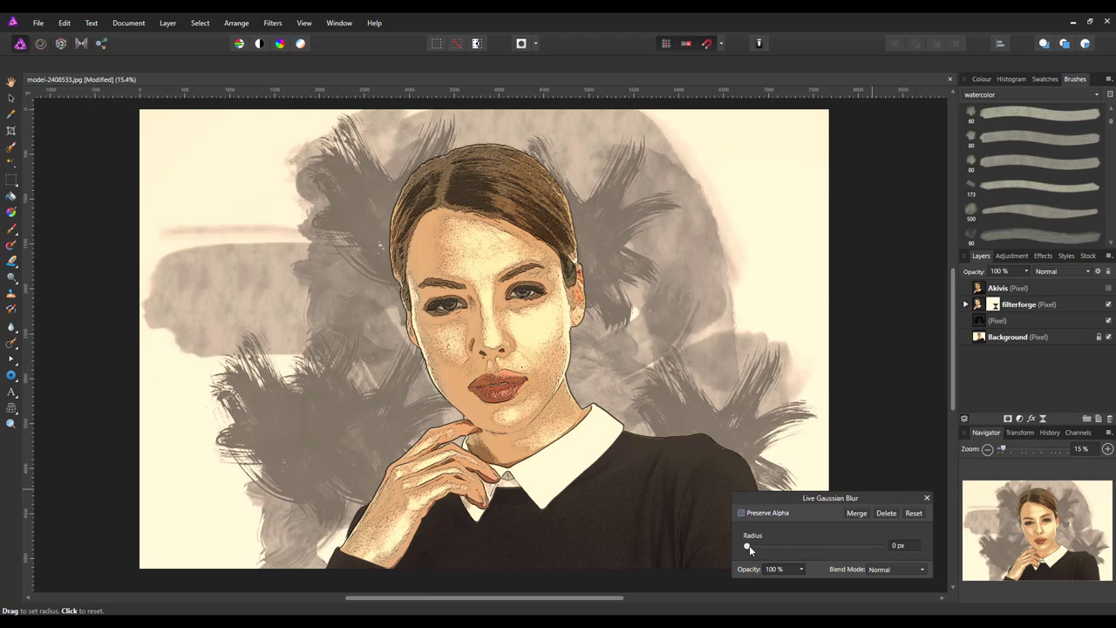
drag(747, 547, 794, 555)
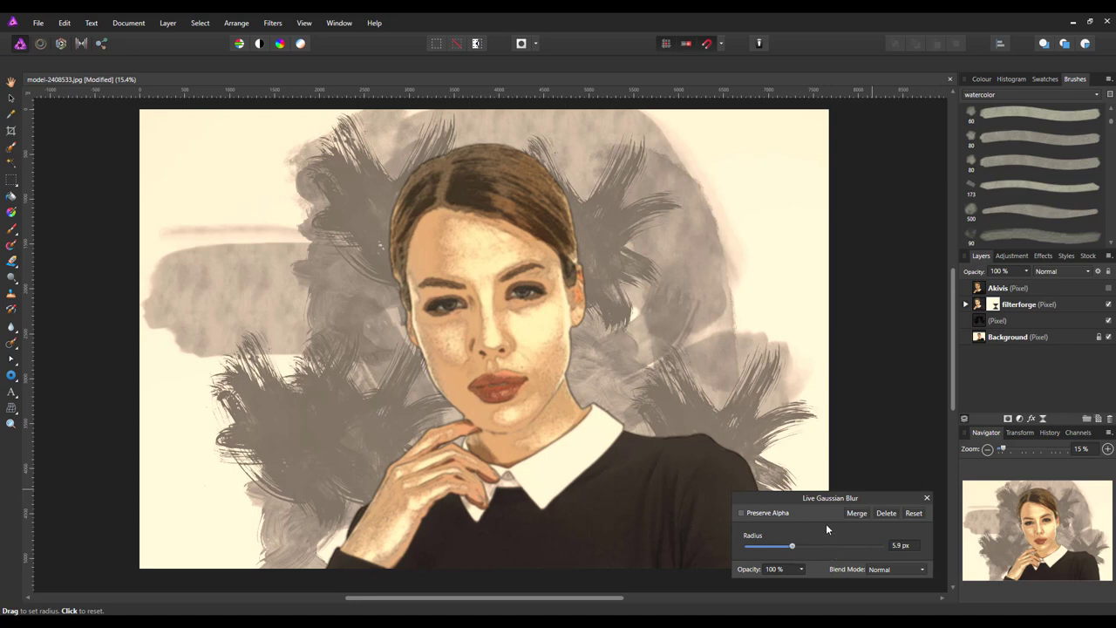
click(927, 498)
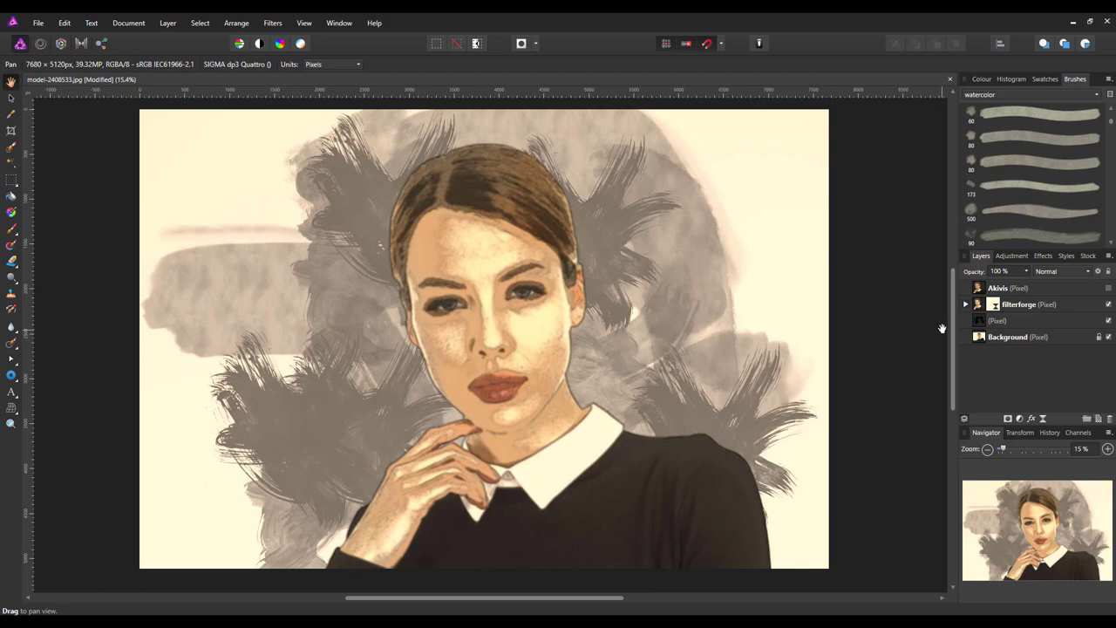
- Add an empty pixel layer and nest it inside filterforge beneath the Gaussian Blur
click(976, 305)
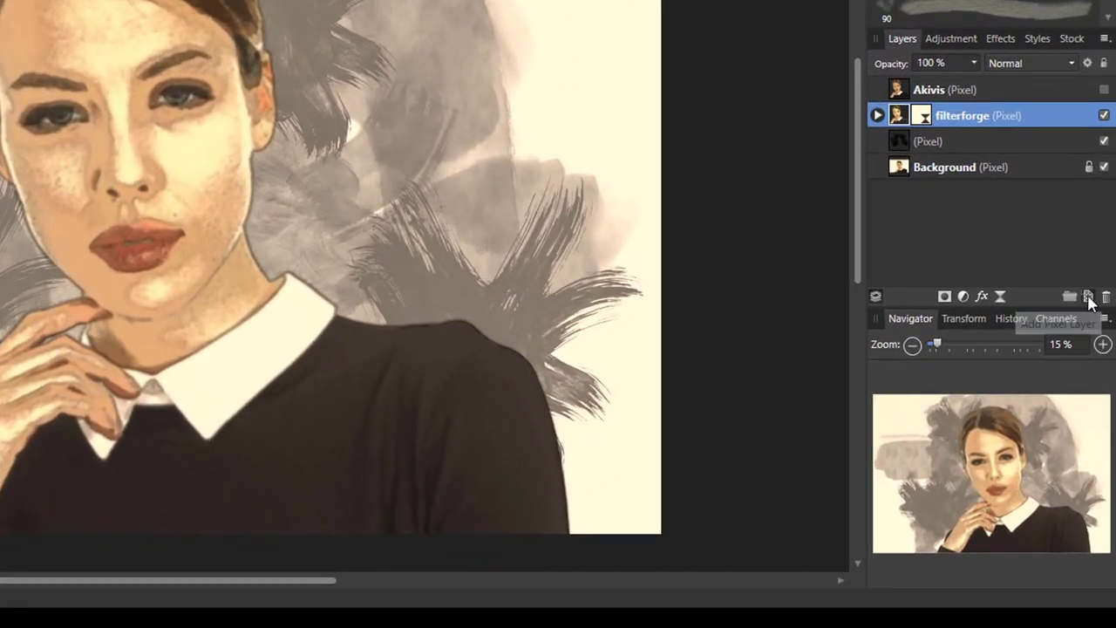
click(1088, 298)
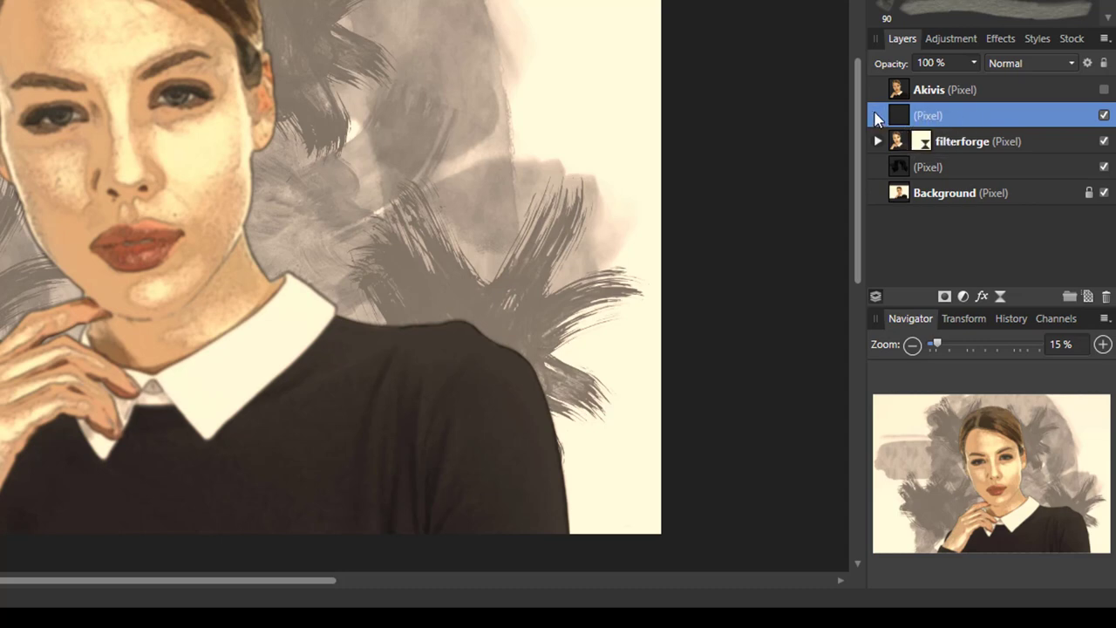
drag(878, 119, 967, 144)
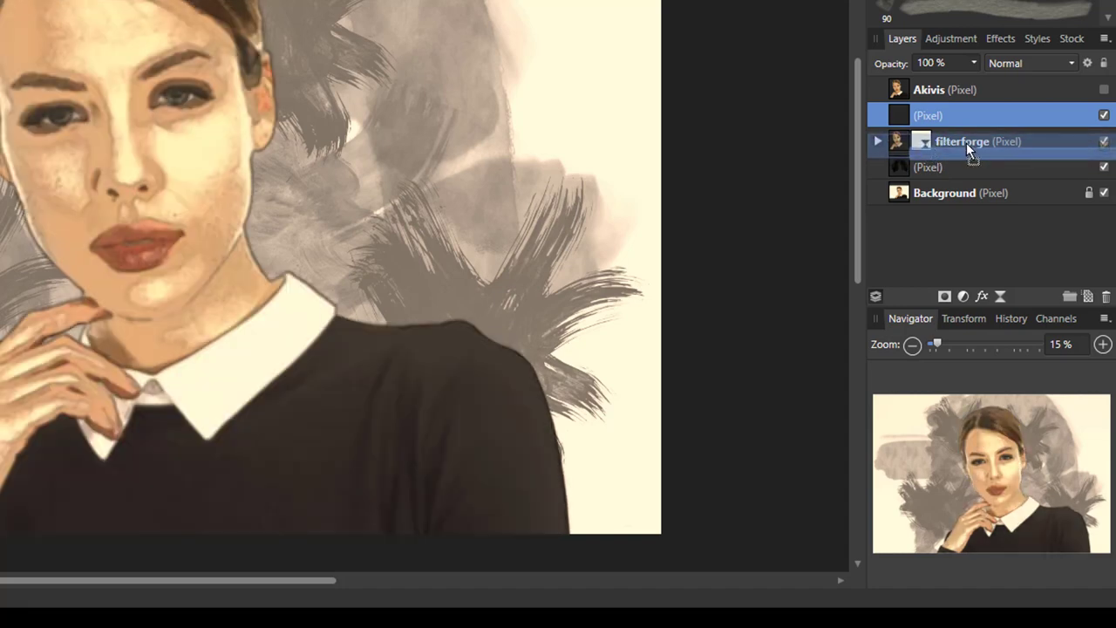
drag(967, 142, 967, 142)
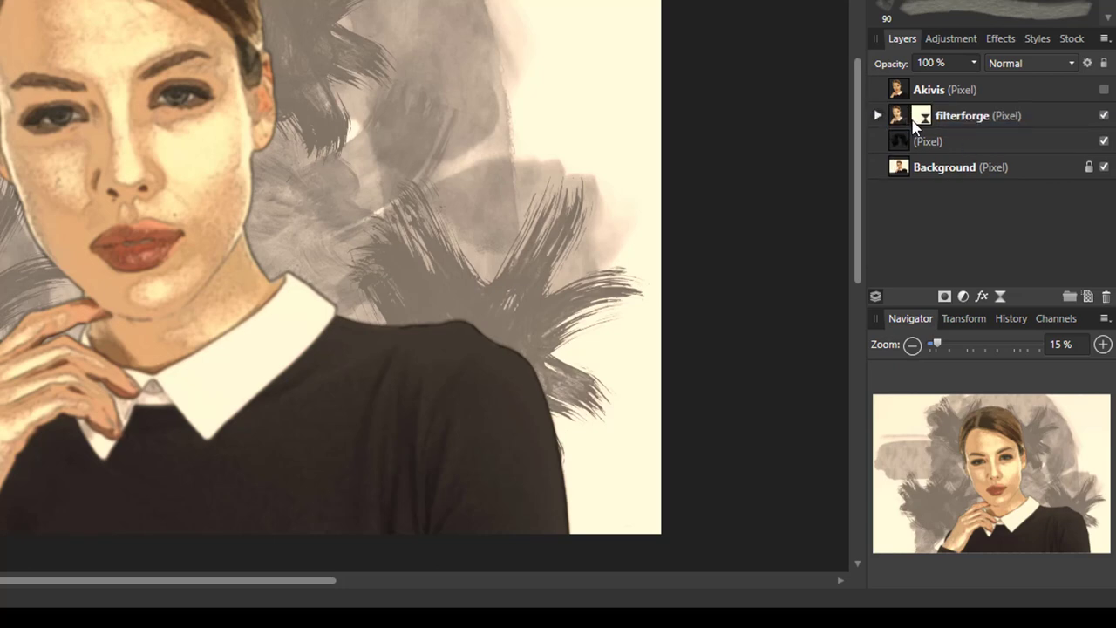
click(878, 116)
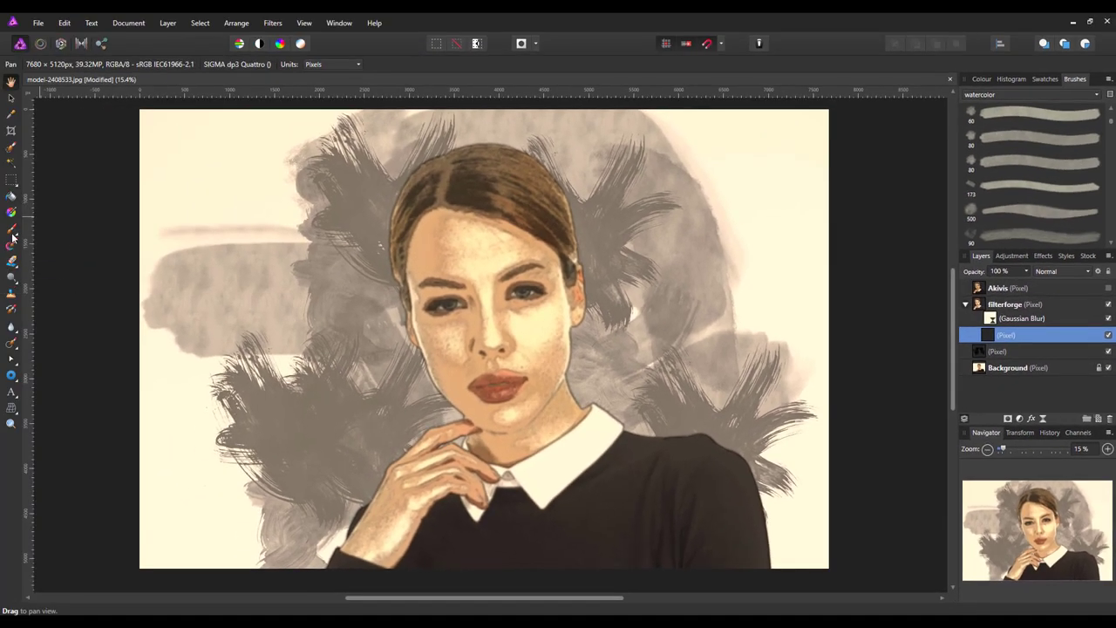
- Switch to the Paint Brush tool and undo a trial stroke over the face
click(11, 230)
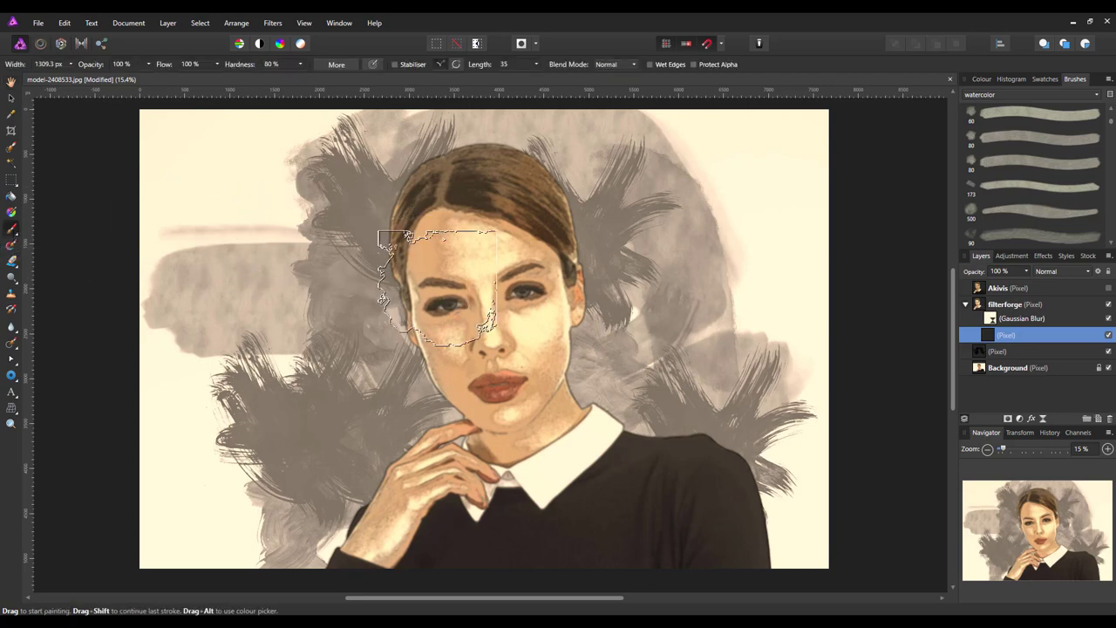
drag(443, 292, 524, 297)
key(ctrl+z)
- Enlarge the 70 px watercolour brush, paint dark watercolour on the chin, and undo the face wash
drag(1110, 127, 1114, 162)
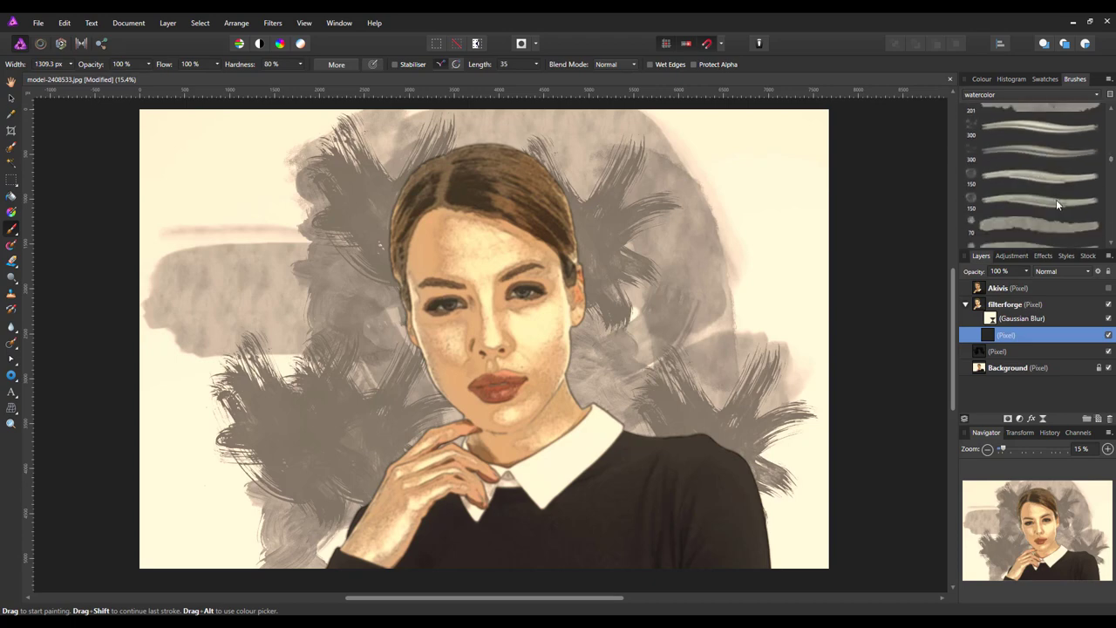
click(1049, 225)
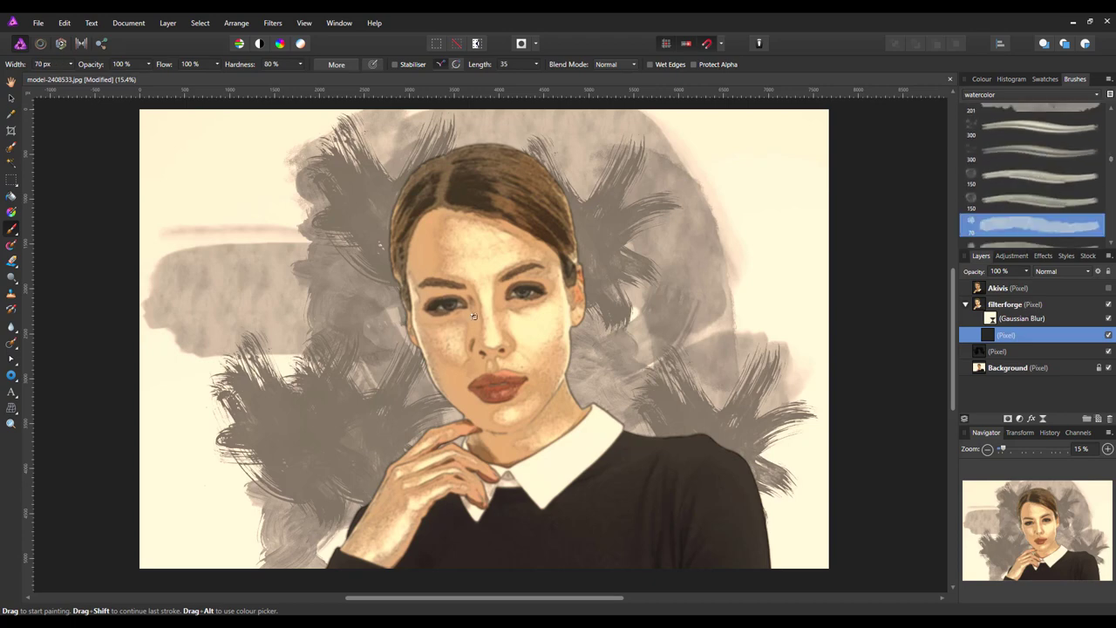
key(bracketright)
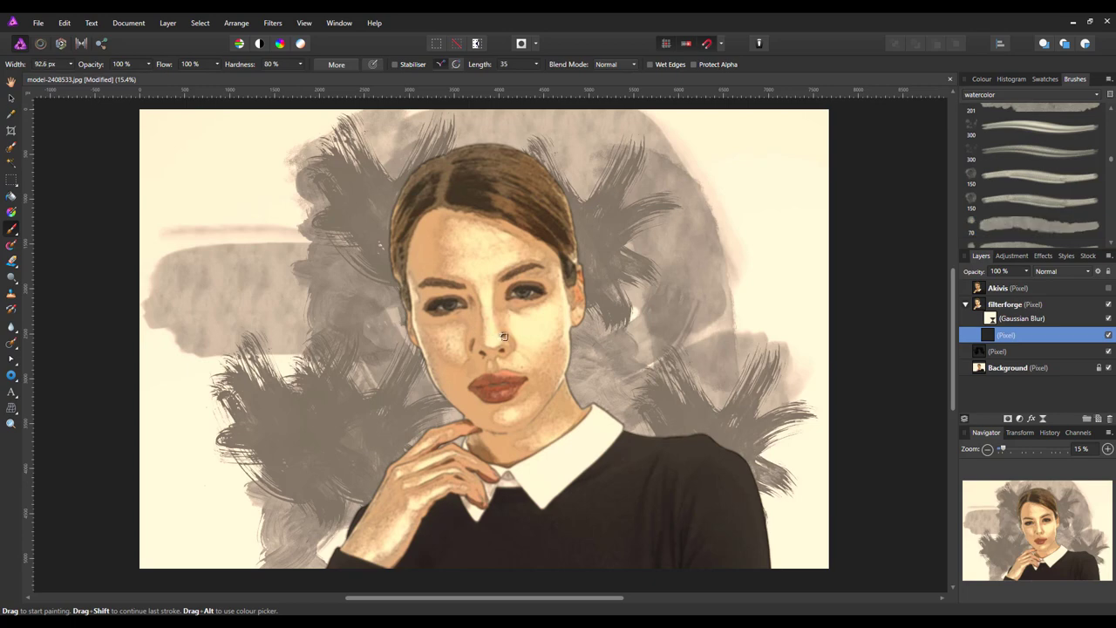
key(bracketright)
key(bracketright)
key(bracketright)
key(bracketright)
key(bracketright)
key(bracketright)
key(bracketright)
key(bracketright)
drag(514, 366, 545, 394)
key(bracketright)
key(bracketright)
key(bracketright)
key(bracketright)
key(bracketright)
key(bracketright)
key(bracketright)
key(bracketright)
key(bracketright)
key(bracketright)
key(bracketright)
mouse_move(548, 323)
mouse_down()
mouse_move(567, 329)
mouse_move(532, 297)
mouse_up()
key(ctrl+z)
- Set the new nested layer's blend mode to Reflect
click(1088, 273)
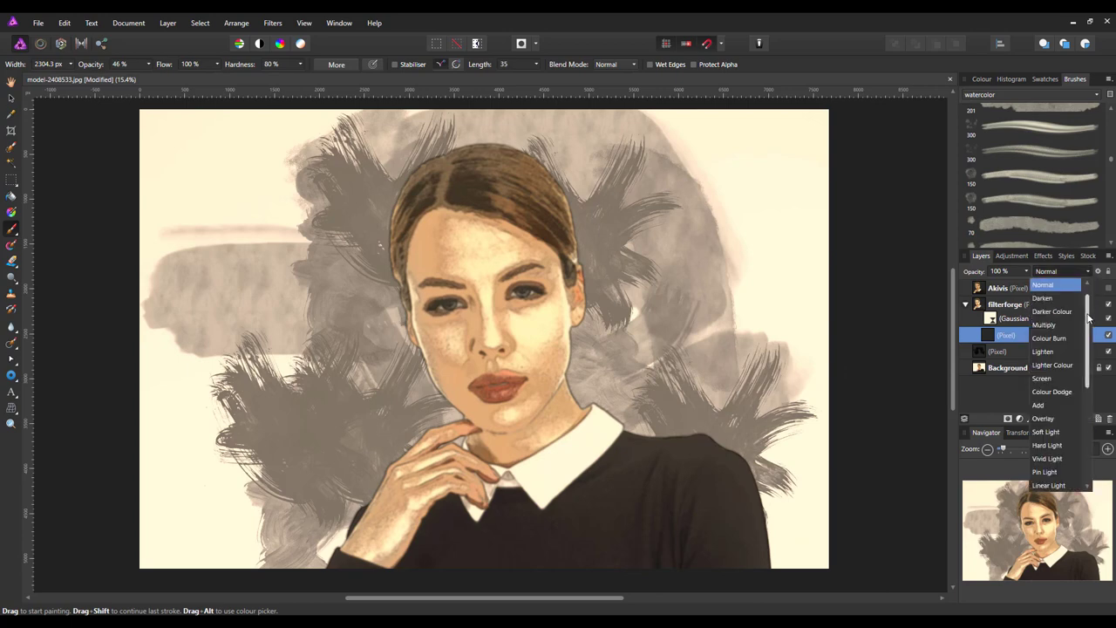
drag(1088, 319, 1084, 403)
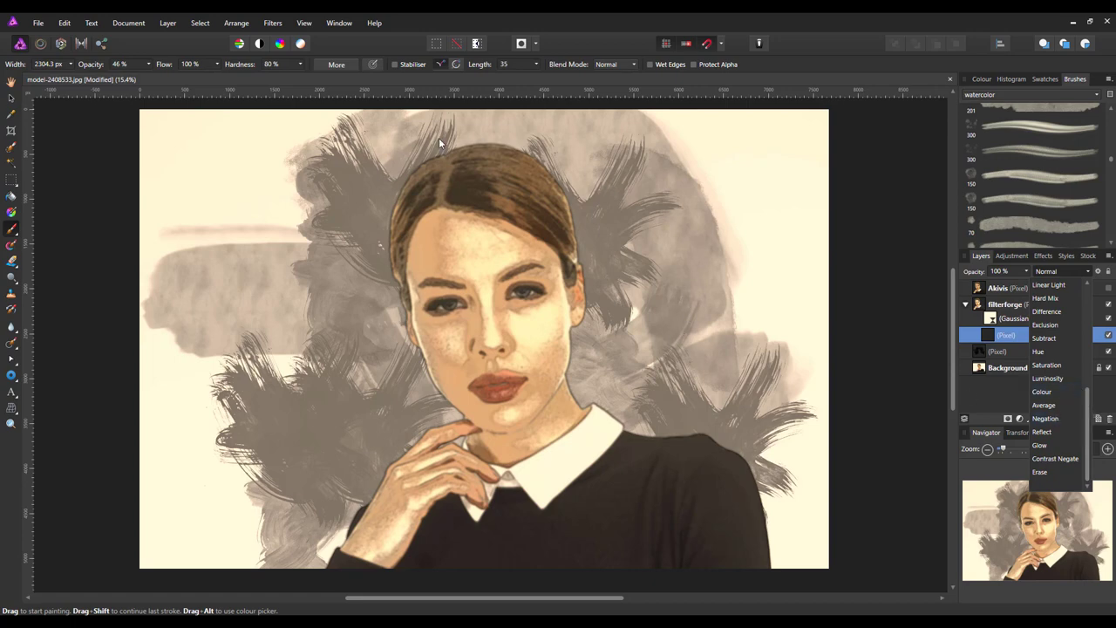
click(1047, 432)
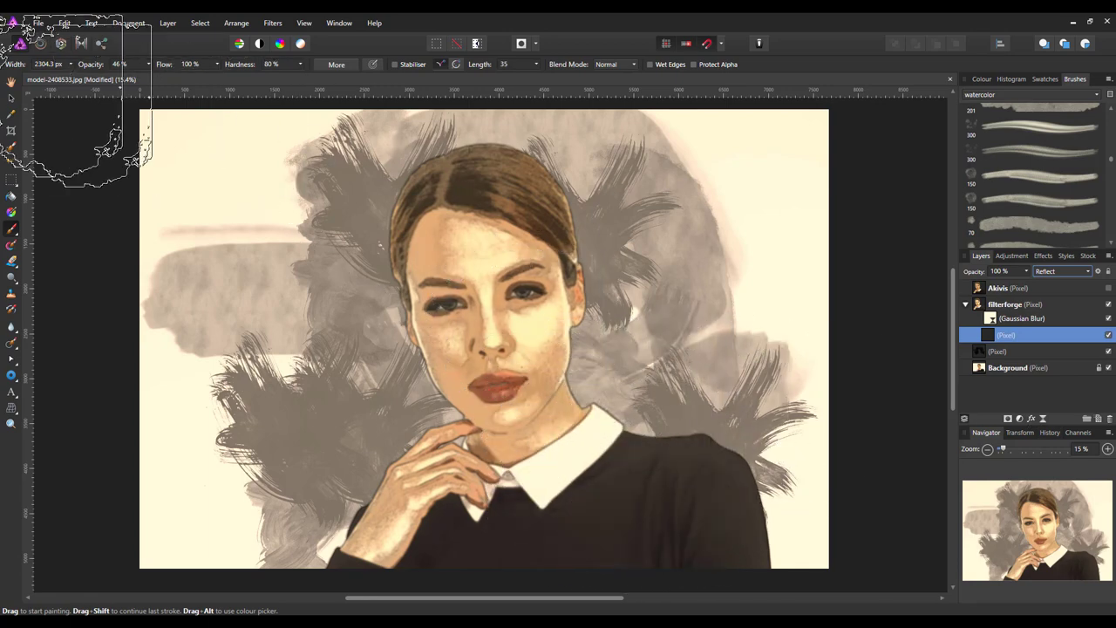
- Raise brush opacity to 75% and paint over the face and hand to darken them
click(148, 64)
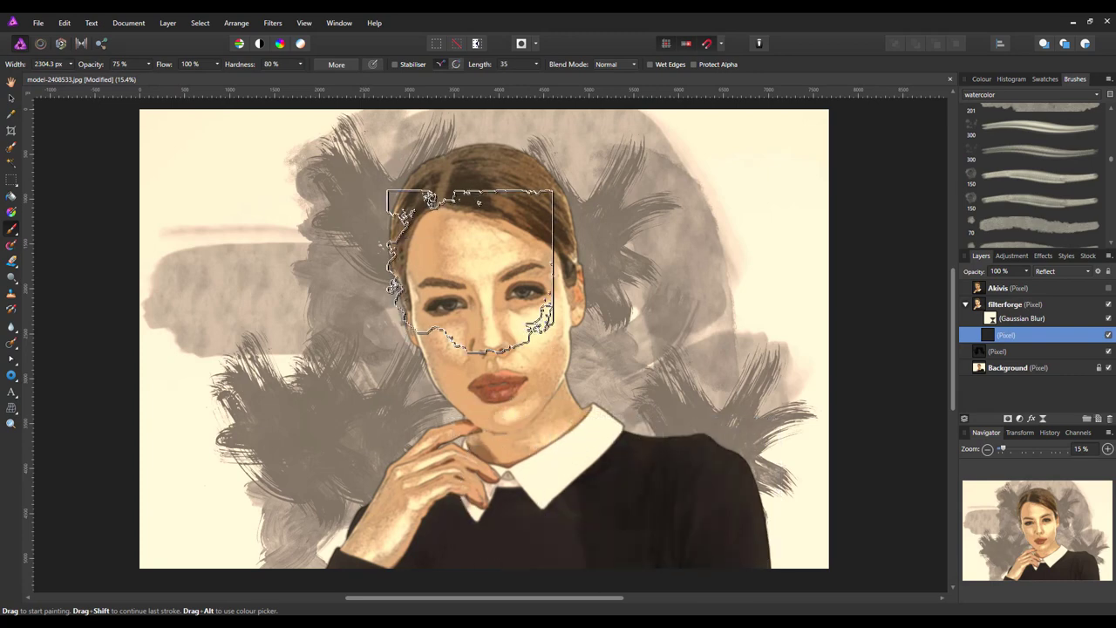
mouse_move(427, 279)
mouse_down()
mouse_move(410, 209)
mouse_move(375, 262)
mouse_move(401, 332)
mouse_up()
mouse_move(420, 445)
mouse_down()
mouse_move(410, 488)
mouse_move(488, 454)
mouse_up()
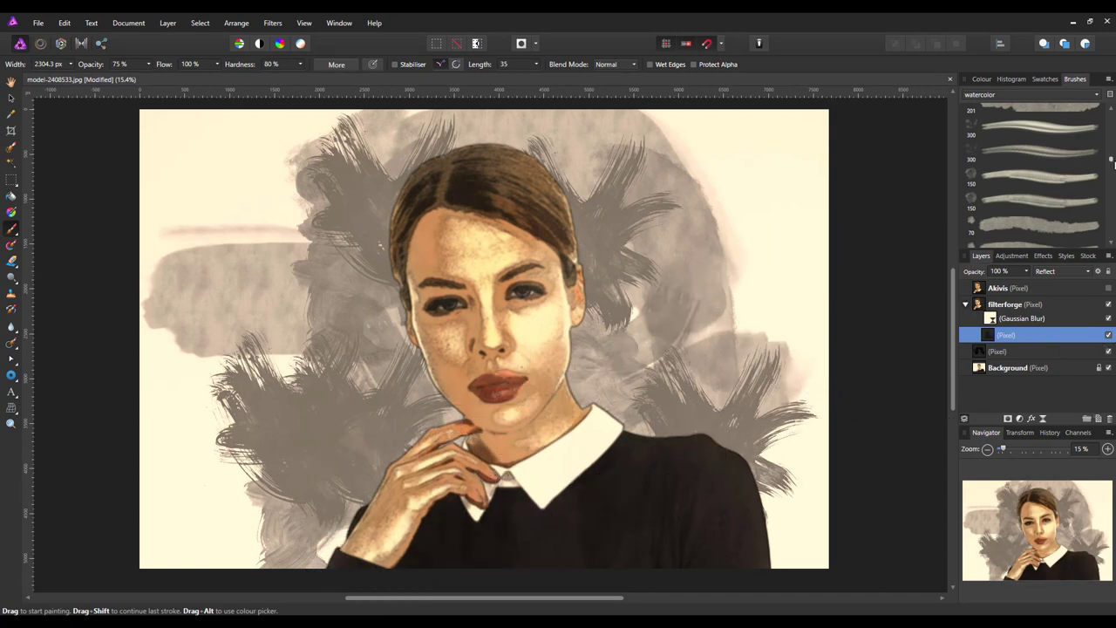
- Paint textured strokes across the black sweater with the 393 watercolour brush
drag(1114, 164, 1112, 197)
click(1045, 176)
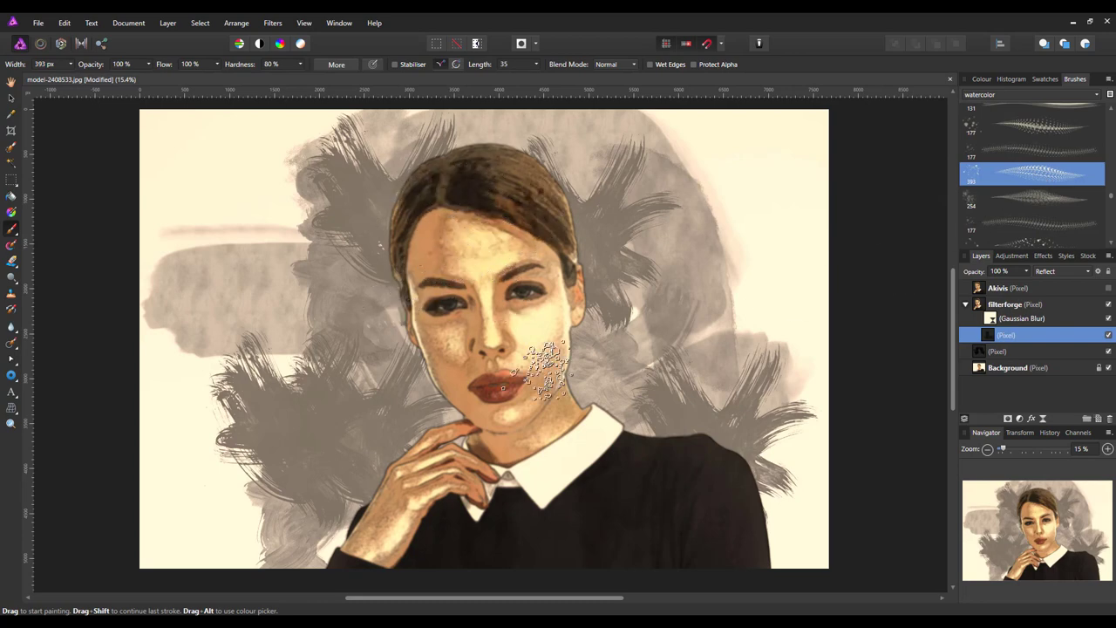
mouse_move(593, 462)
mouse_down()
mouse_move(610, 486)
mouse_move(768, 563)
mouse_up()
- Switch to the 126 watercolour brush and make it slightly larger
drag(1112, 198, 1113, 225)
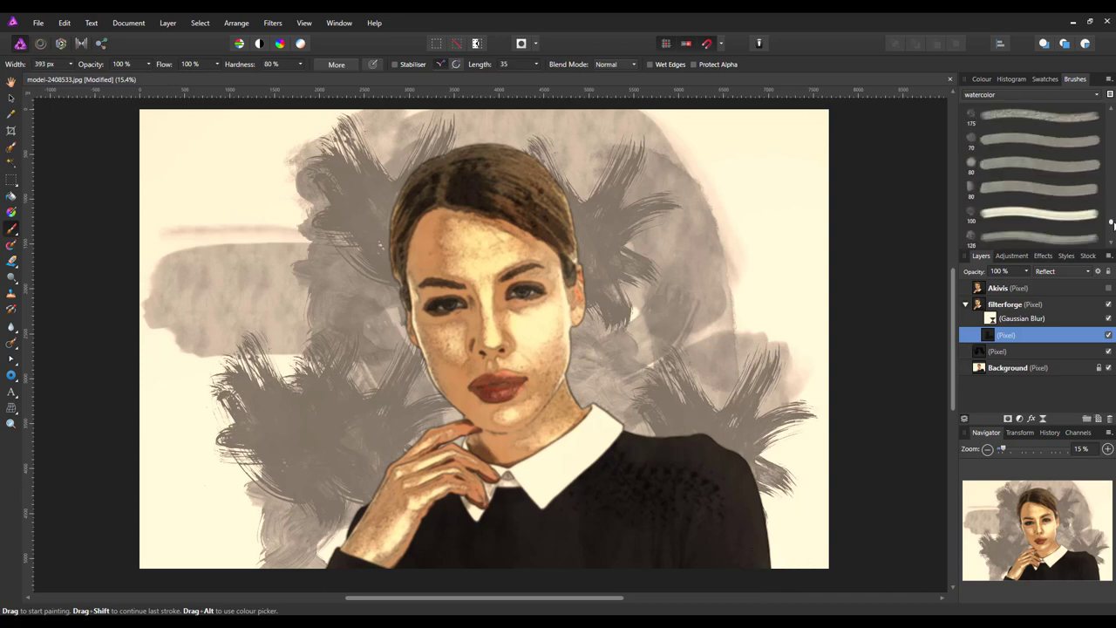
click(1054, 245)
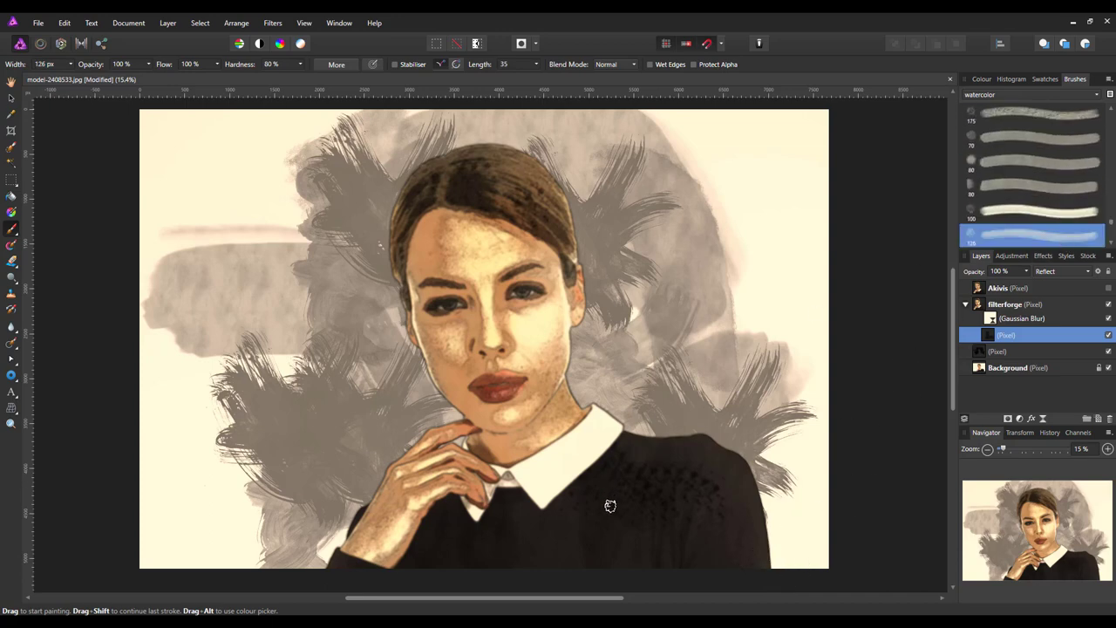
key(bracketright)
key(bracketright)
key(bracketright)
key(bracketright)
key(bracketright)
key(bracketright)
key(bracketright)
key(bracketright)
key(bracketright)
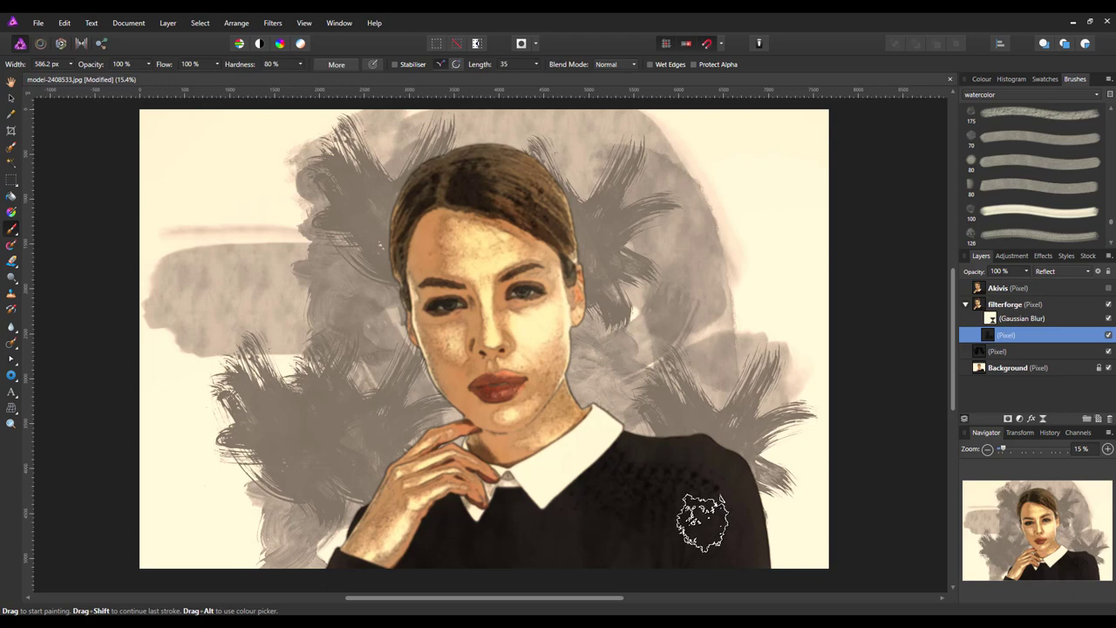
- Hide the filterforge painted version and make the Akivis layer visible and selected
click(965, 306)
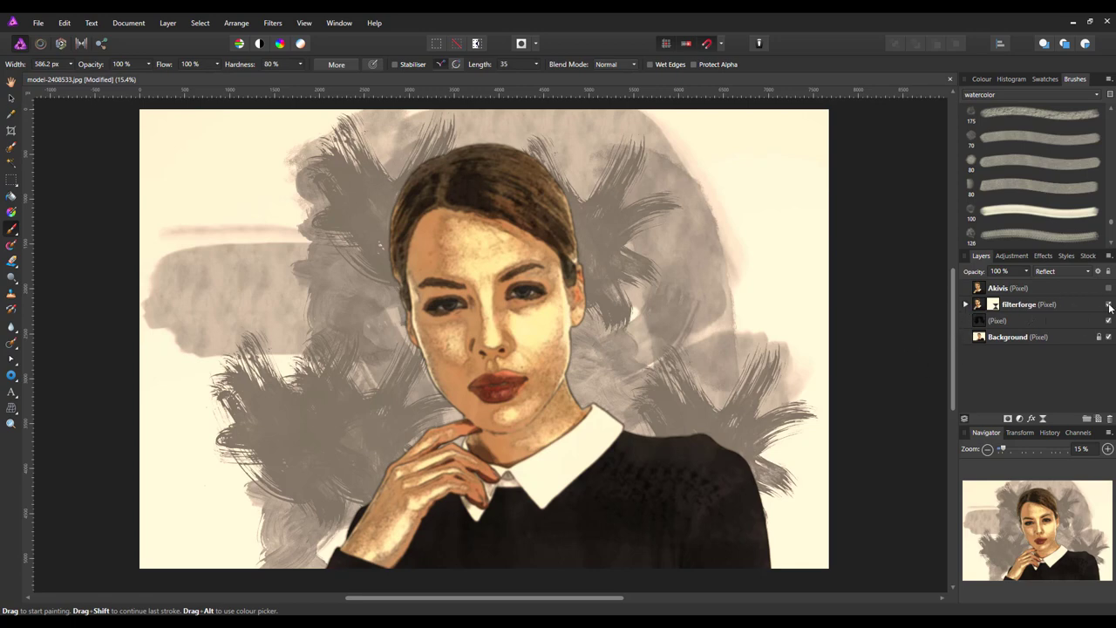
click(1108, 305)
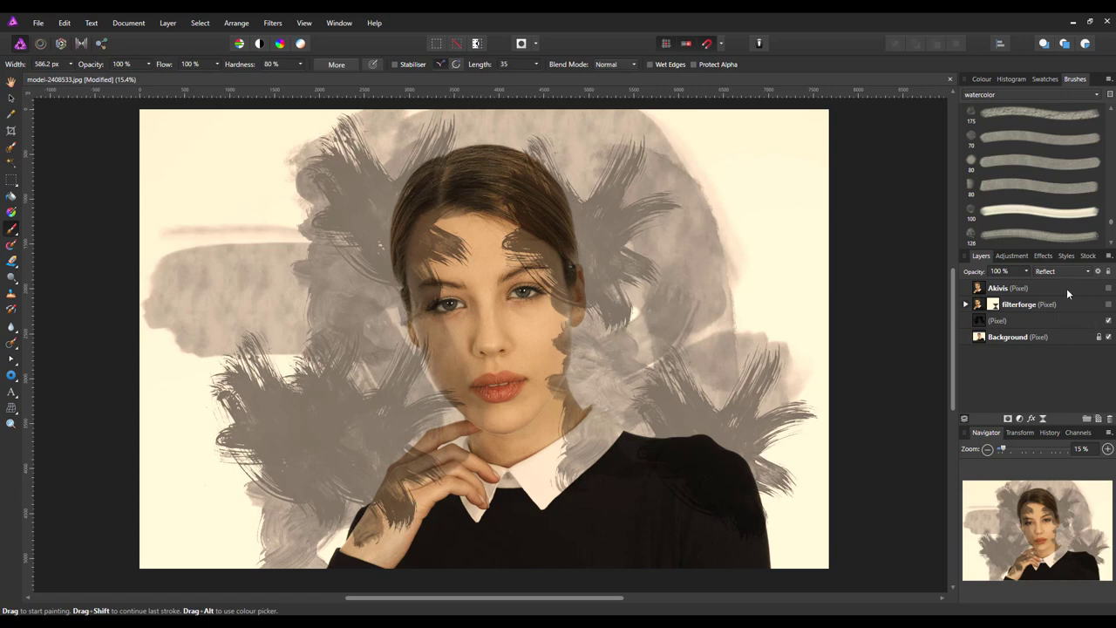
click(1058, 289)
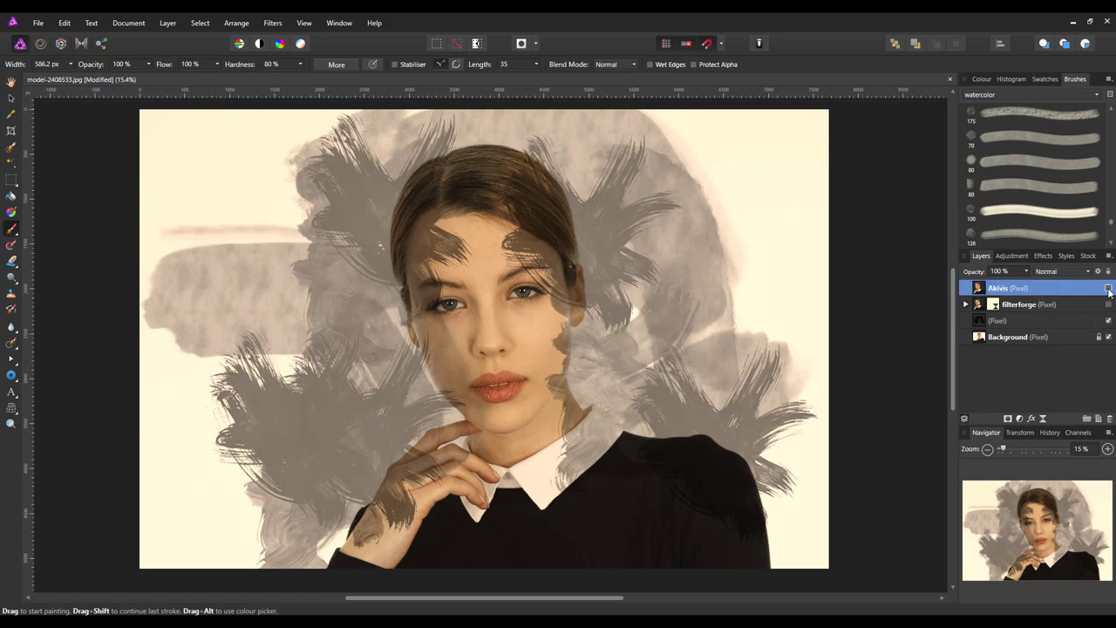
click(1109, 289)
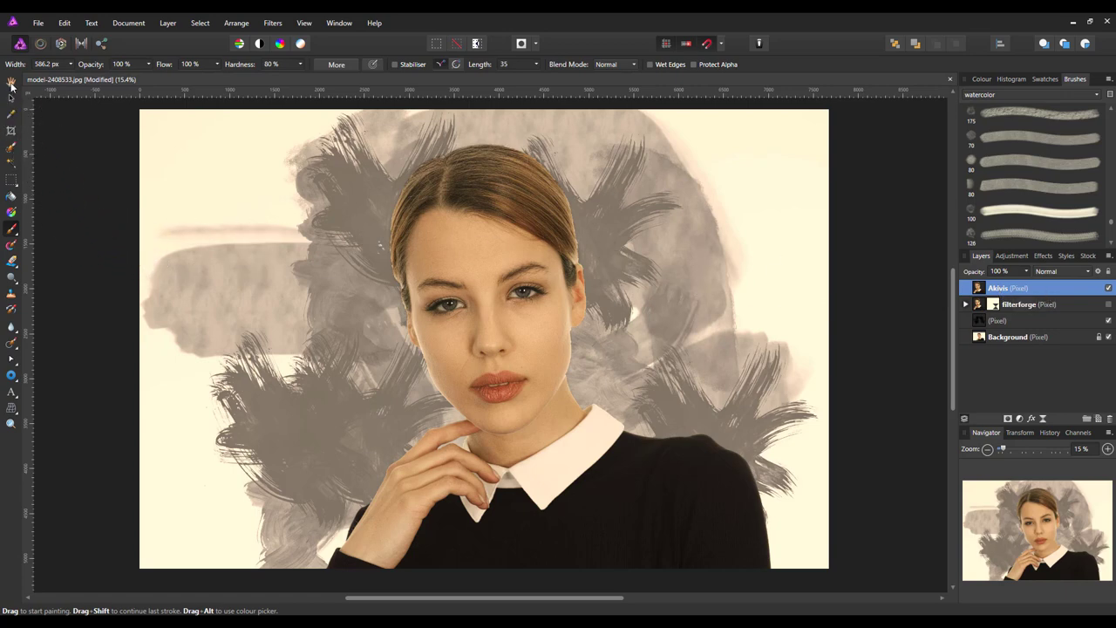
click(11, 82)
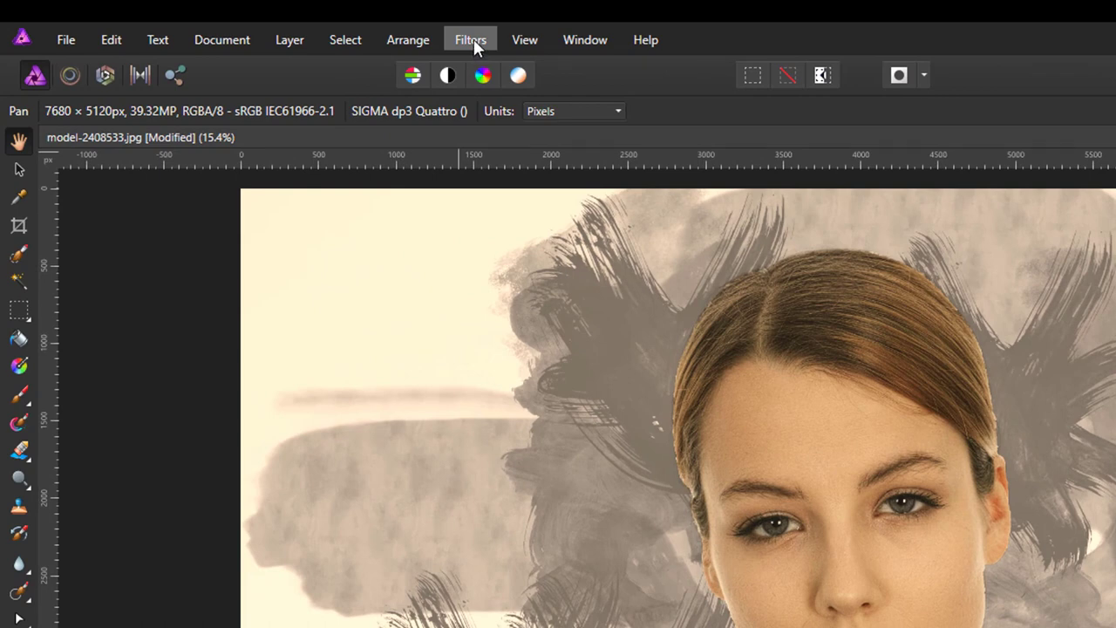
- Start AKVIS AirBrush on the Akivis layer from Filters > Plugins > AKVIS
click(473, 41)
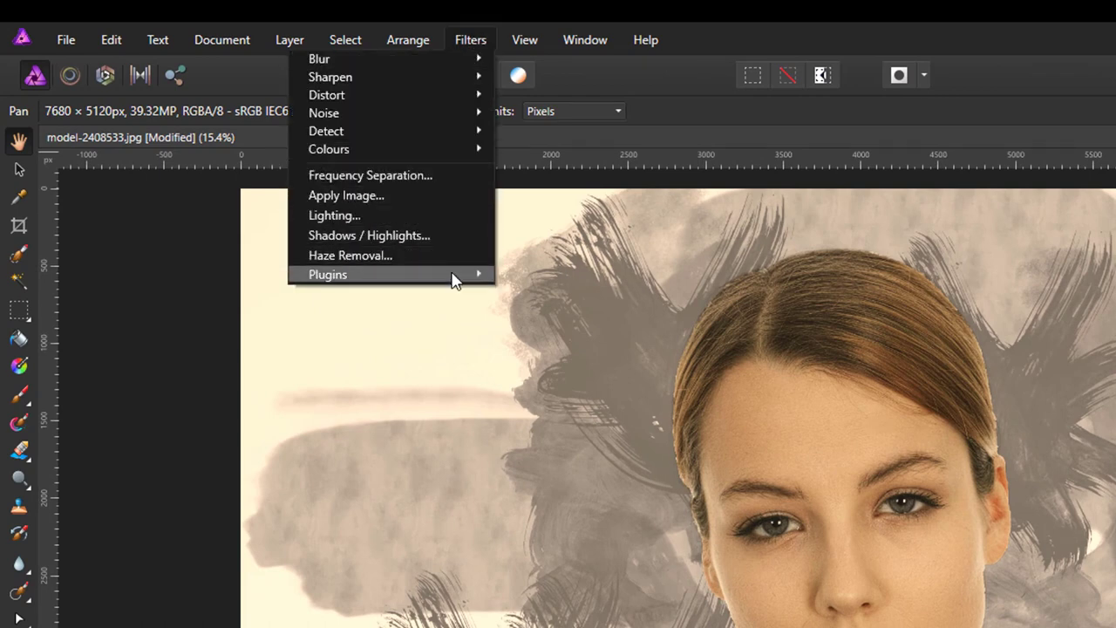
mouse_move(366, 274)
mouse_move(243, 280)
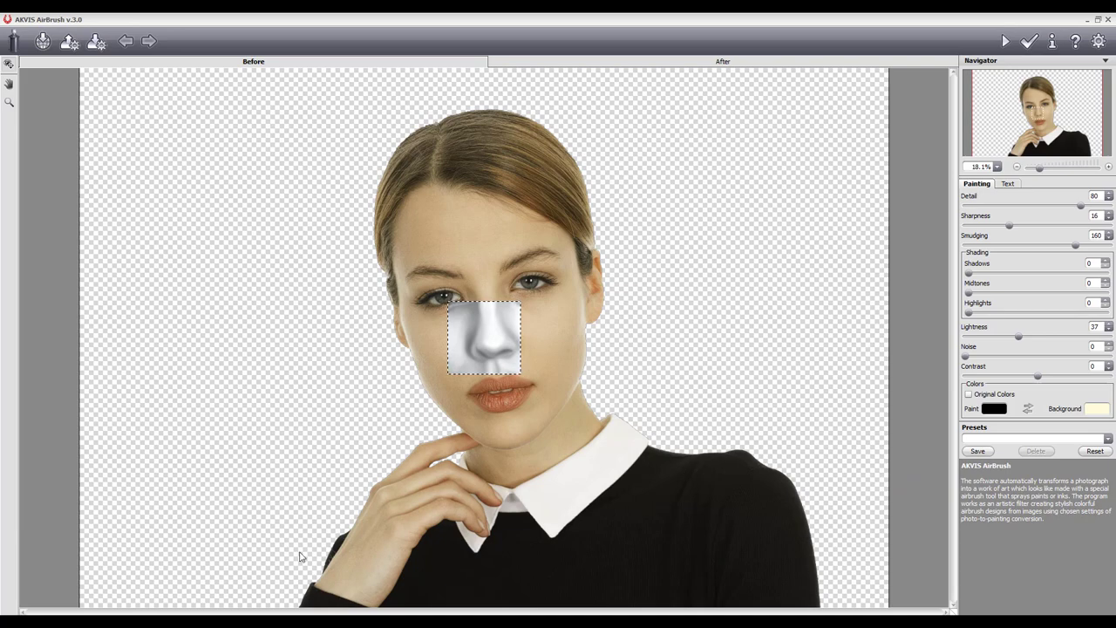
drag(498, 352, 410, 506)
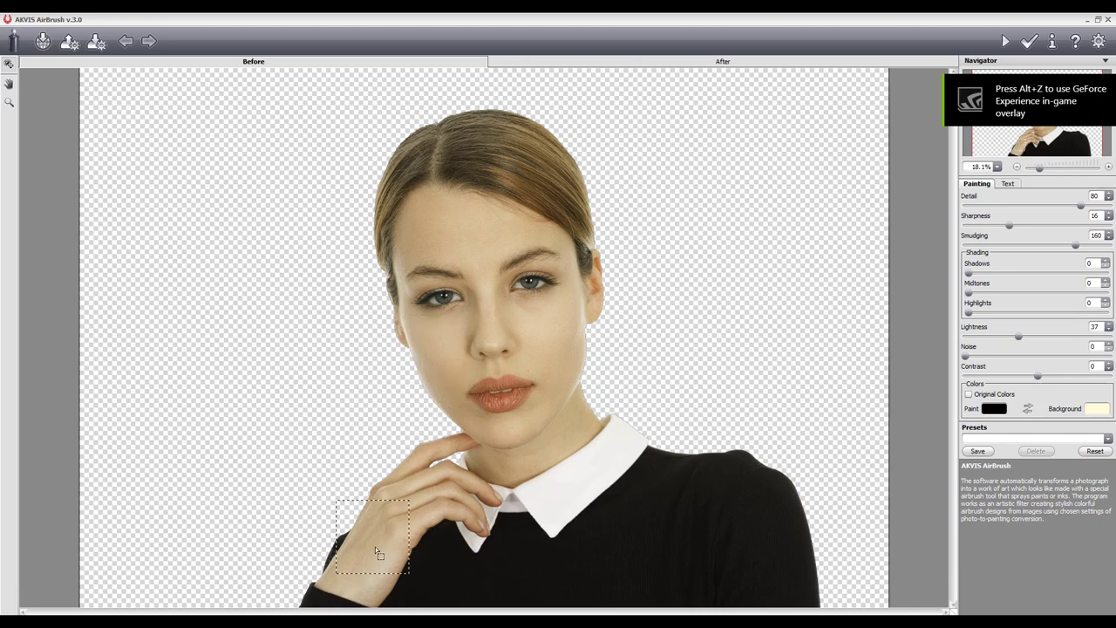
drag(377, 554, 613, 426)
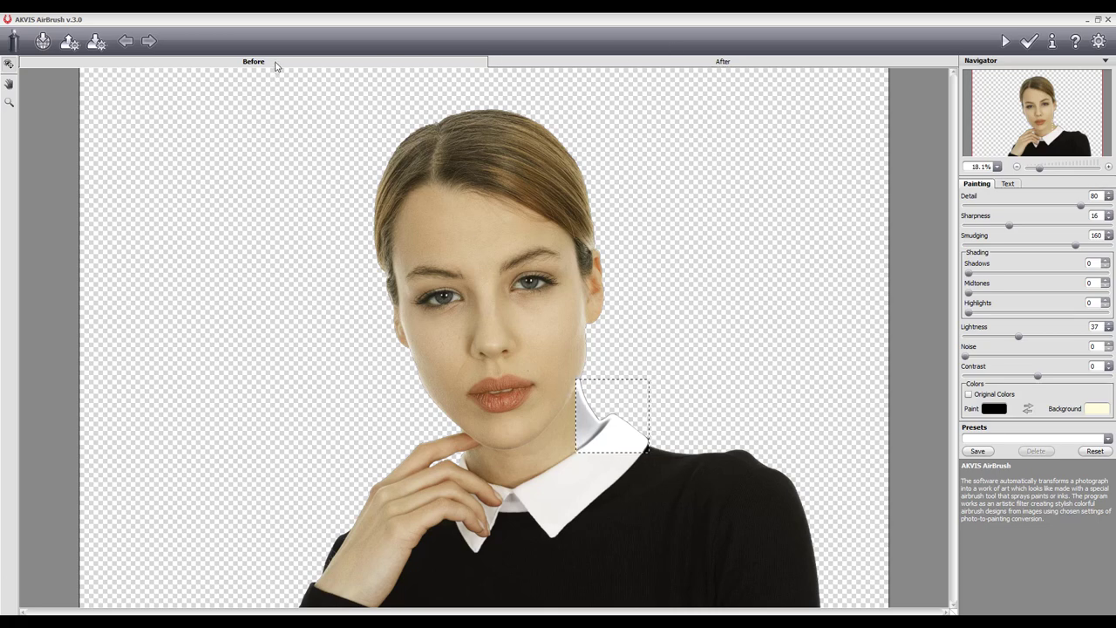
click(680, 66)
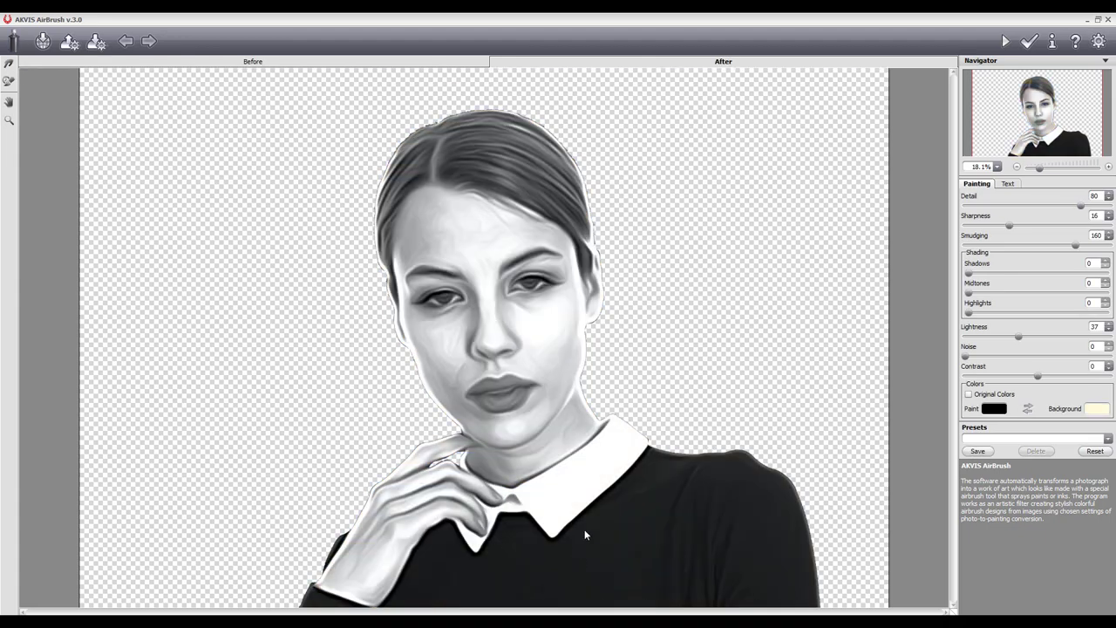
click(420, 67)
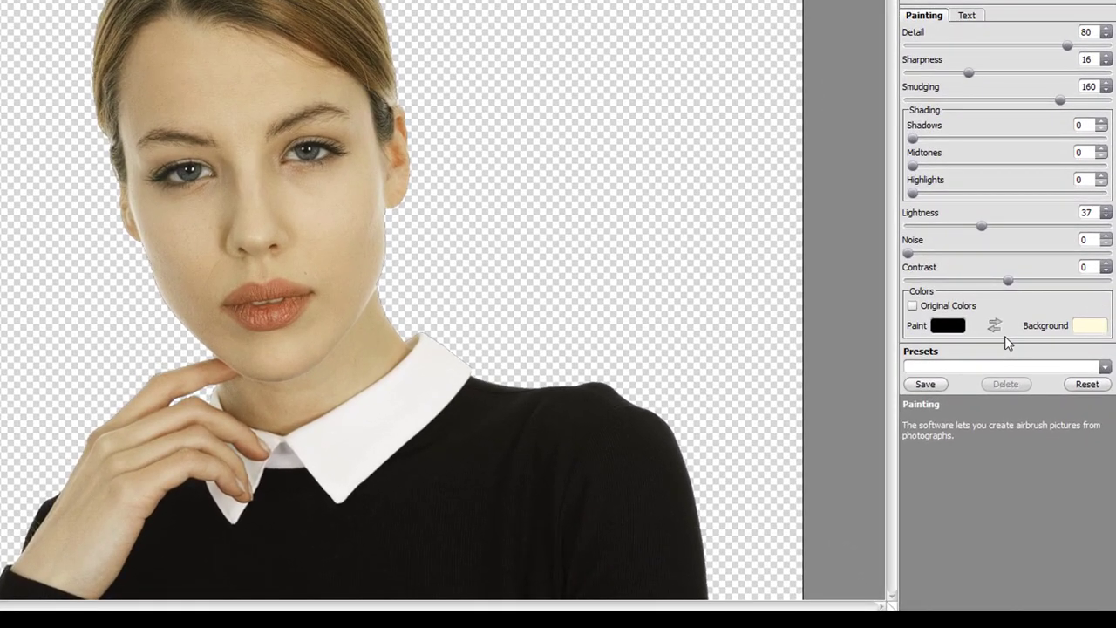
- Open the AirBrush Presets list and scroll down toward AKVIS Tempera
click(1104, 367)
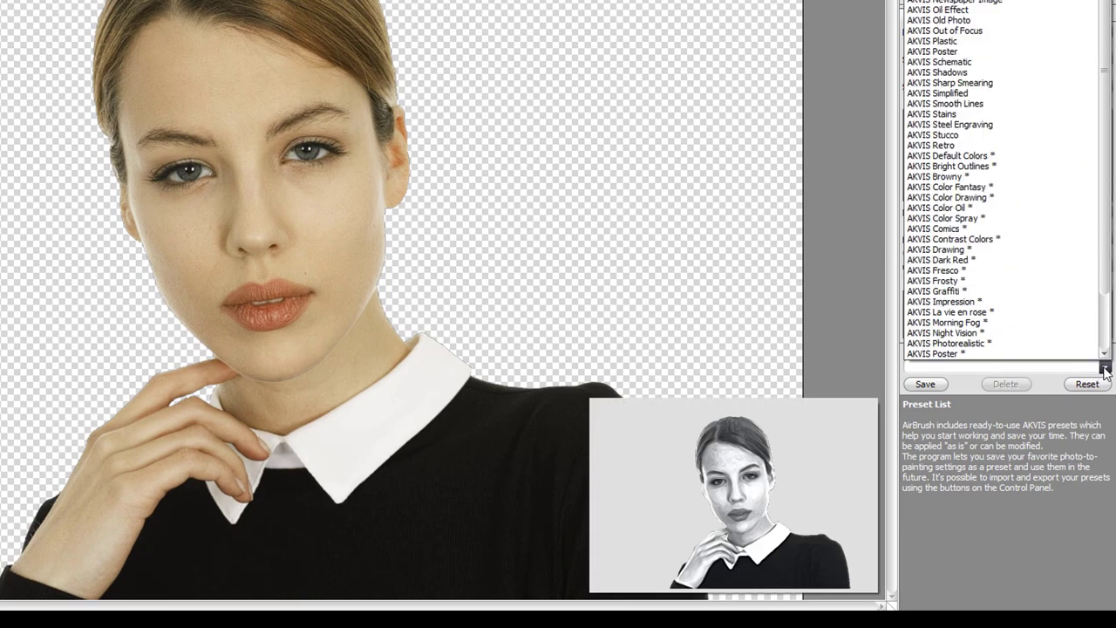
click(1104, 370)
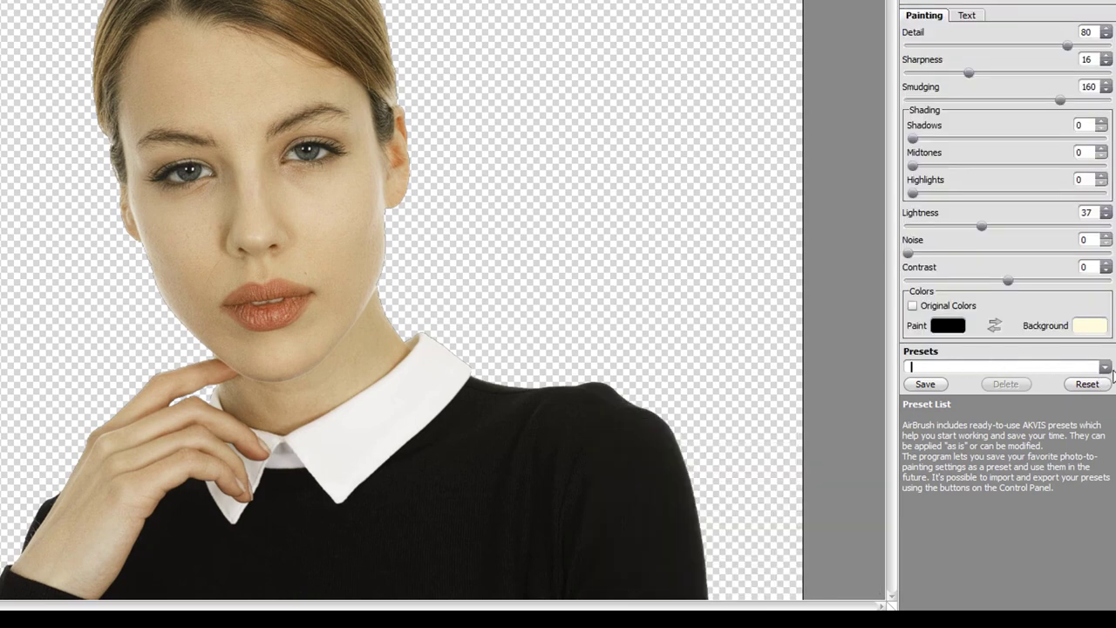
click(1106, 368)
scroll(1067, 356, down, 5)
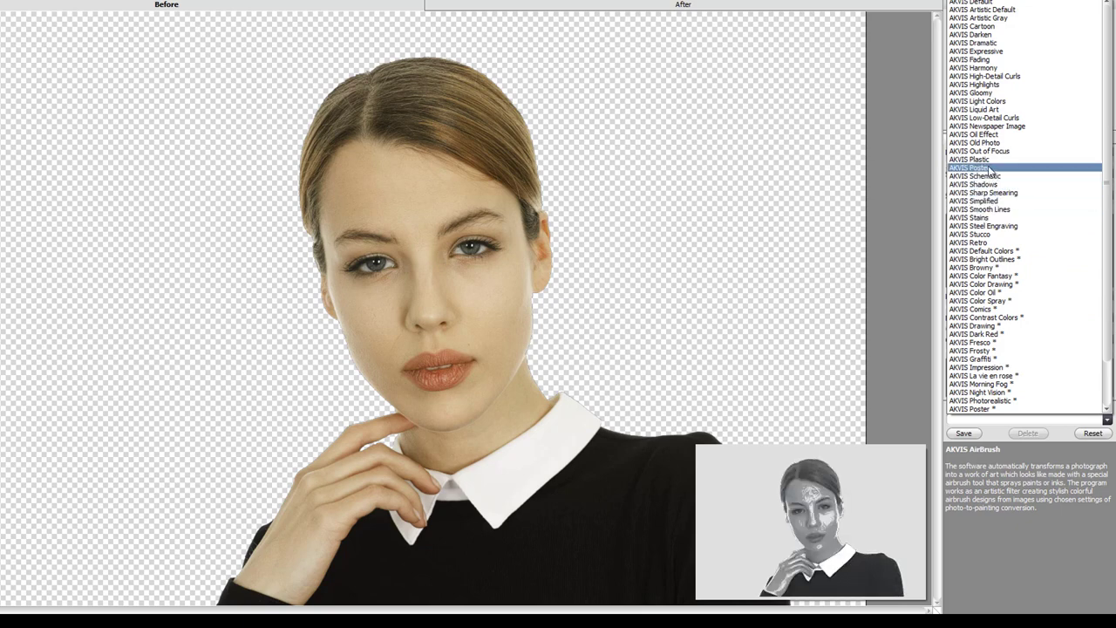
scroll(1012, 209, down, 2)
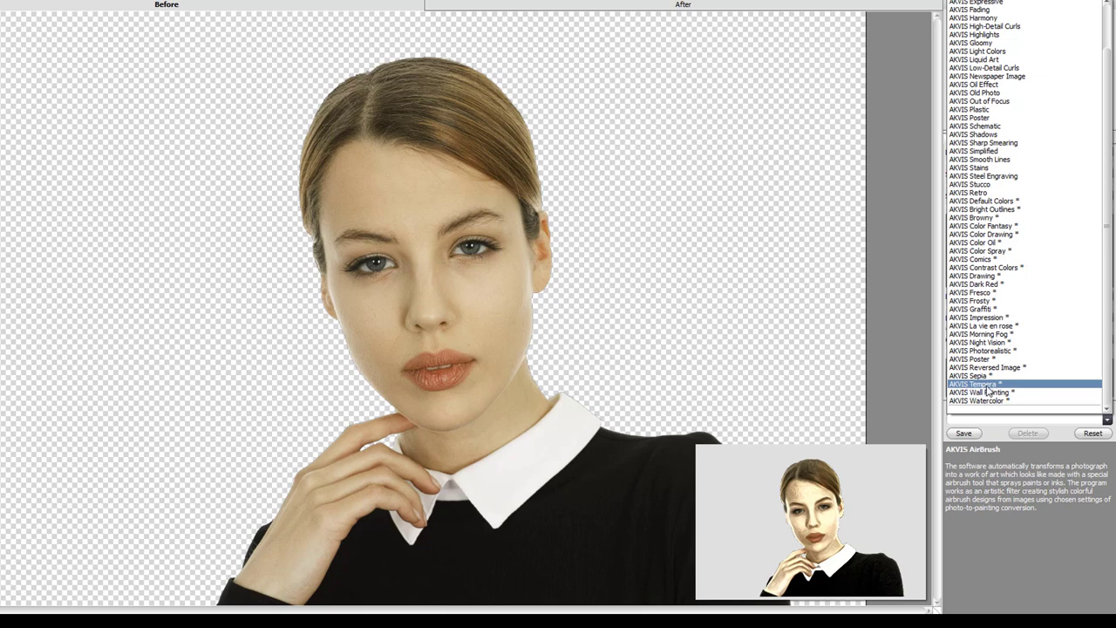
- Pick the AKVIS Tempera preset, render it in the After view, and apply it to Affinity Photo
click(988, 387)
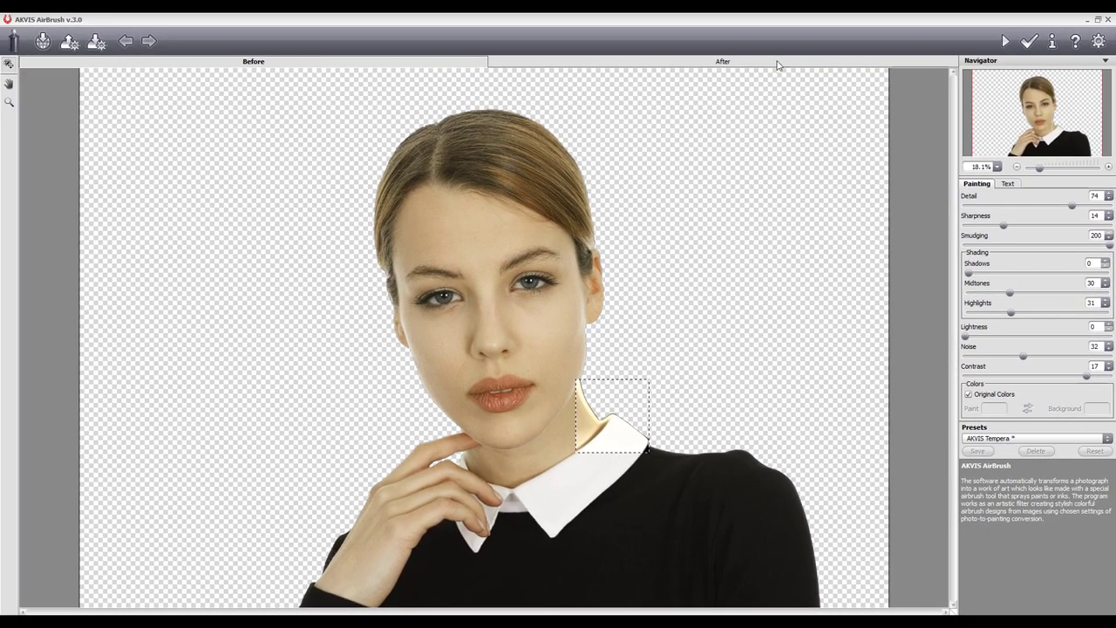
click(769, 53)
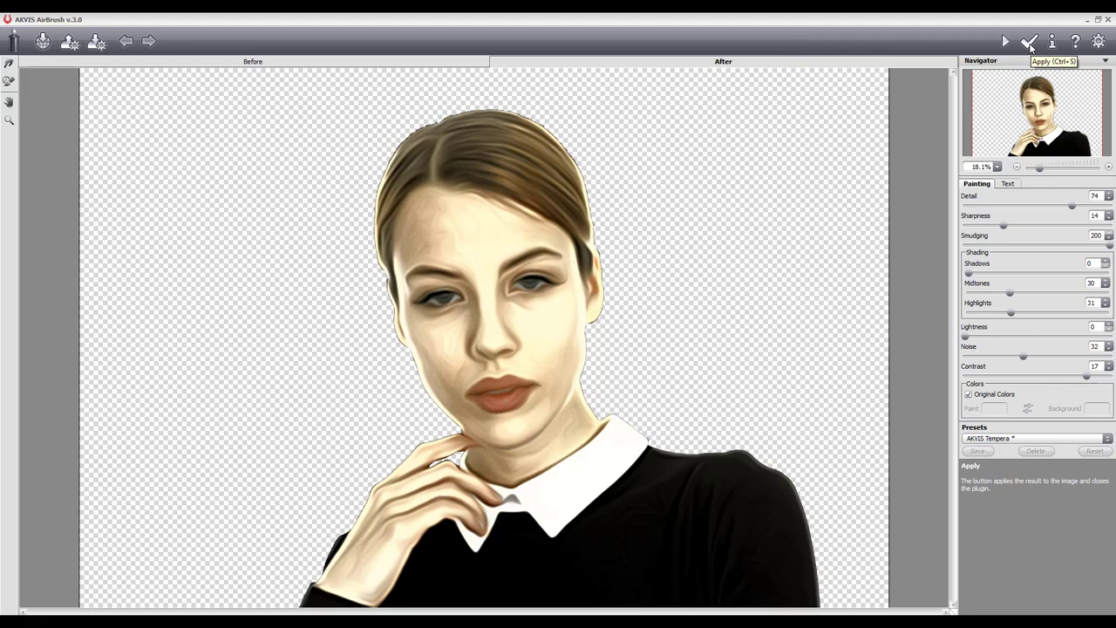
click(1030, 44)
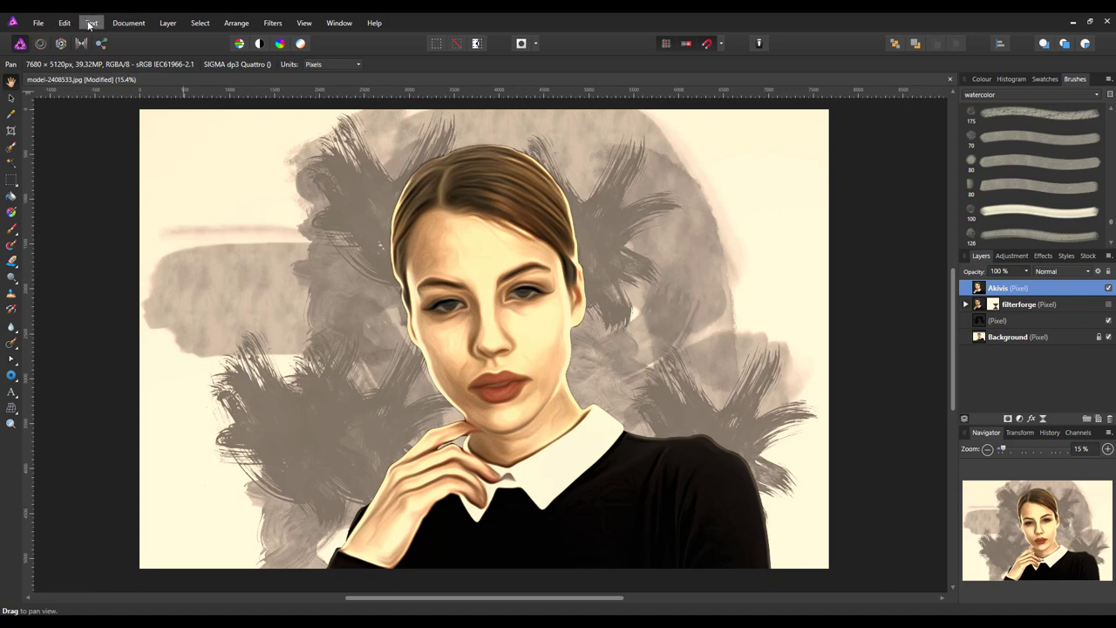
- Add a Live Gaussian Blur filter layer with a radius of about 3.6 px
click(167, 23)
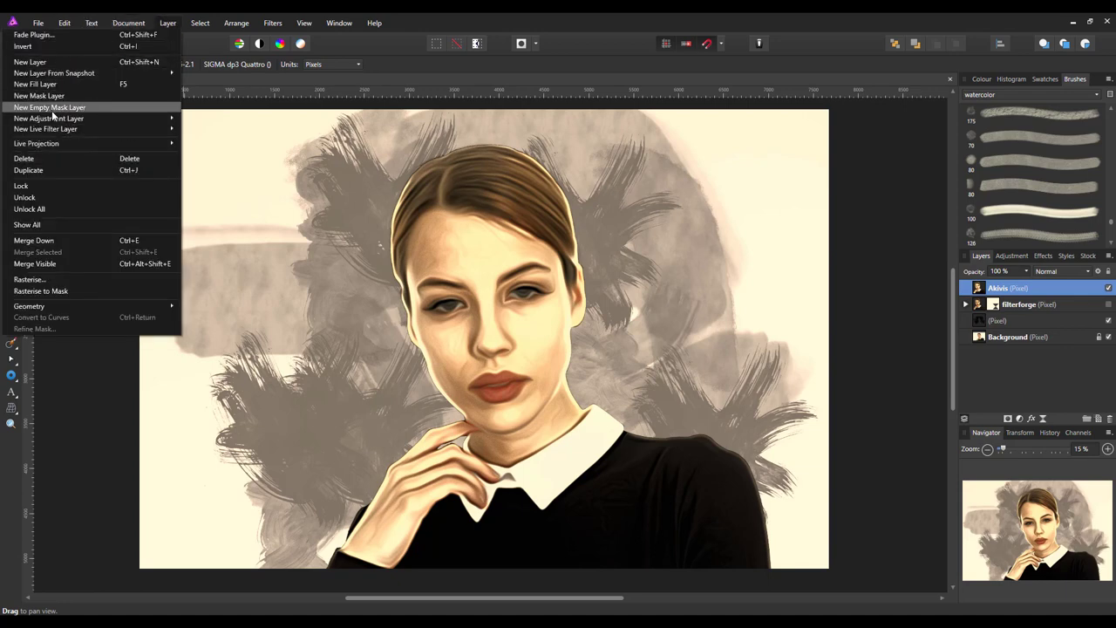
click(209, 131)
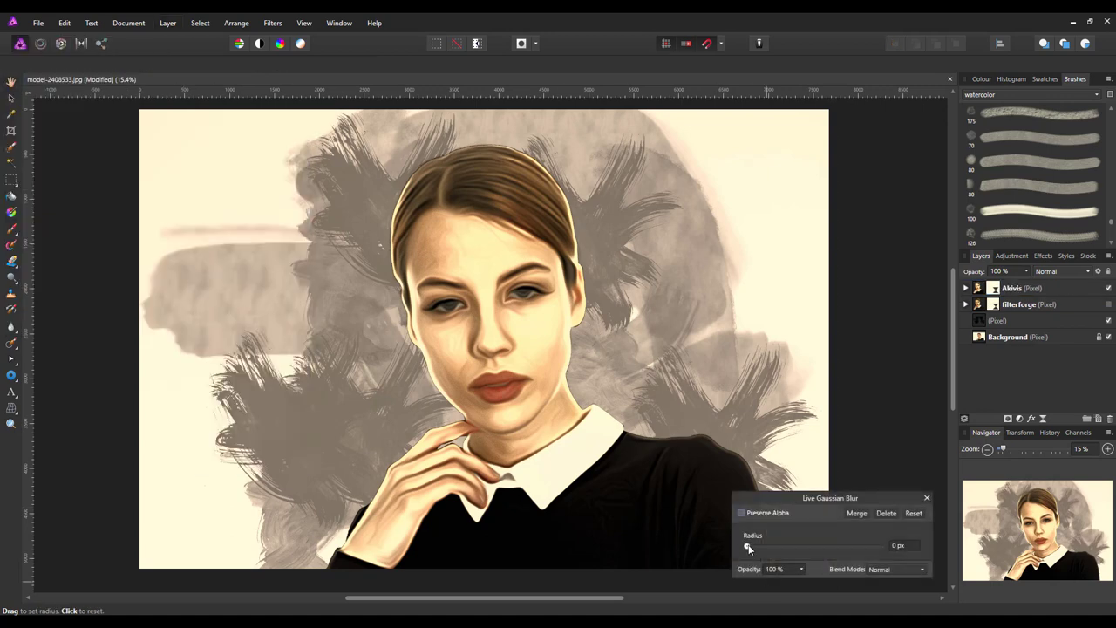
drag(748, 548, 761, 547)
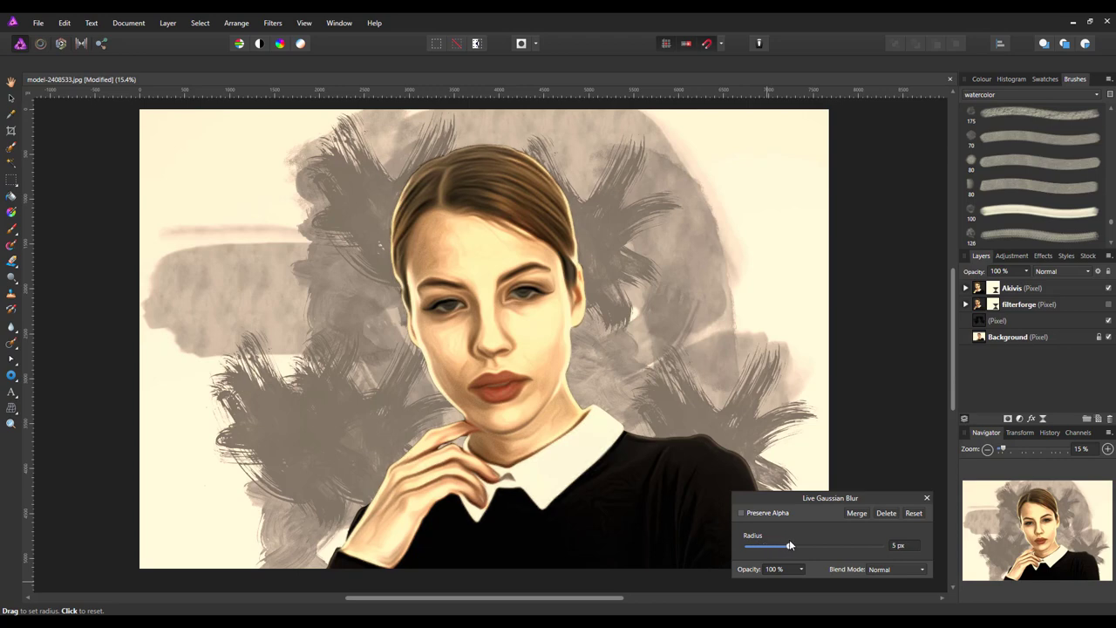
drag(790, 546, 786, 545)
click(928, 498)
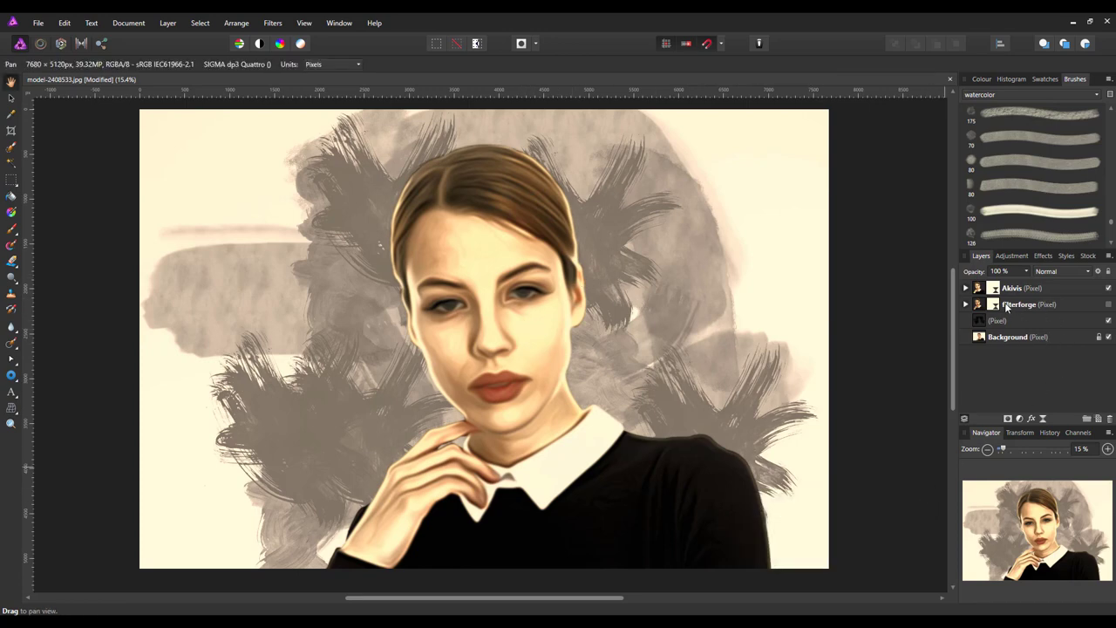
- Add an empty pixel layer and nest it inside the Akivis layer
click(977, 290)
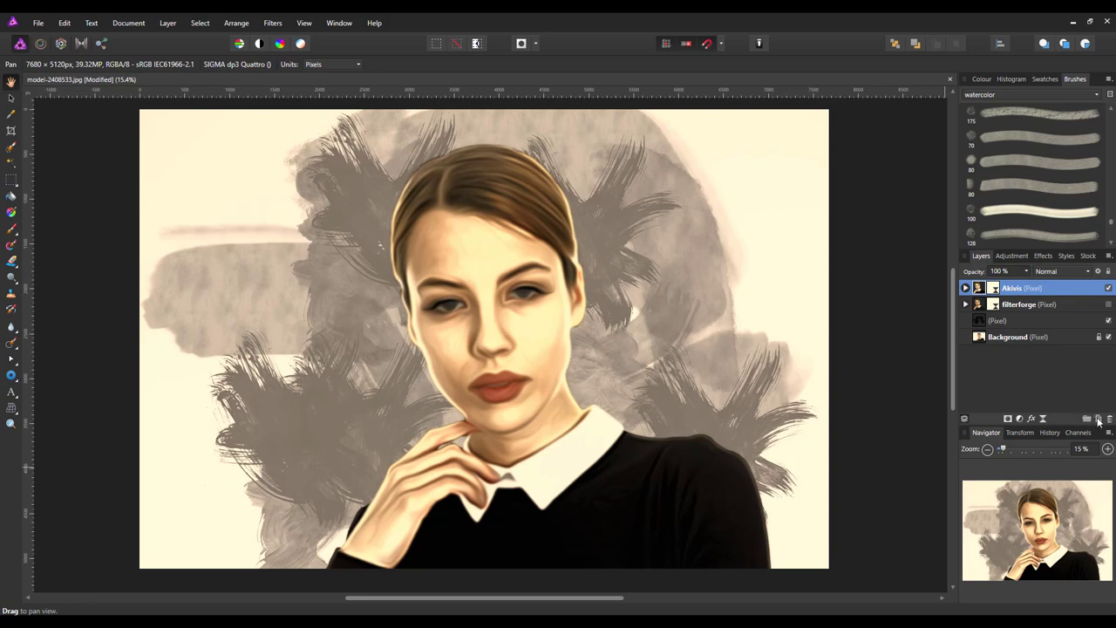
click(1099, 419)
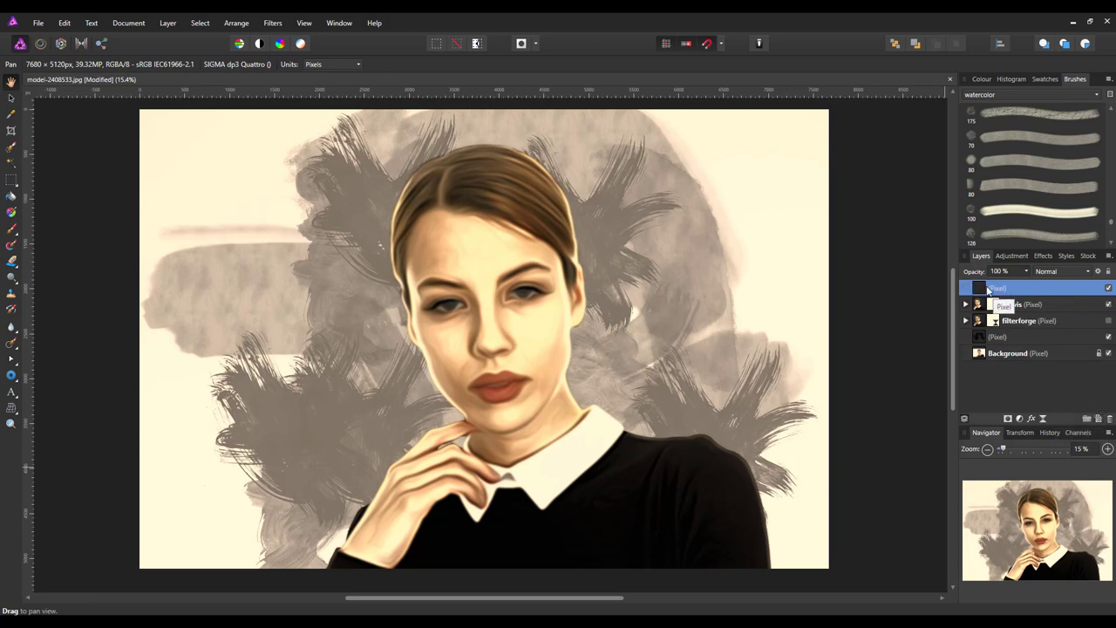
drag(965, 289, 992, 303)
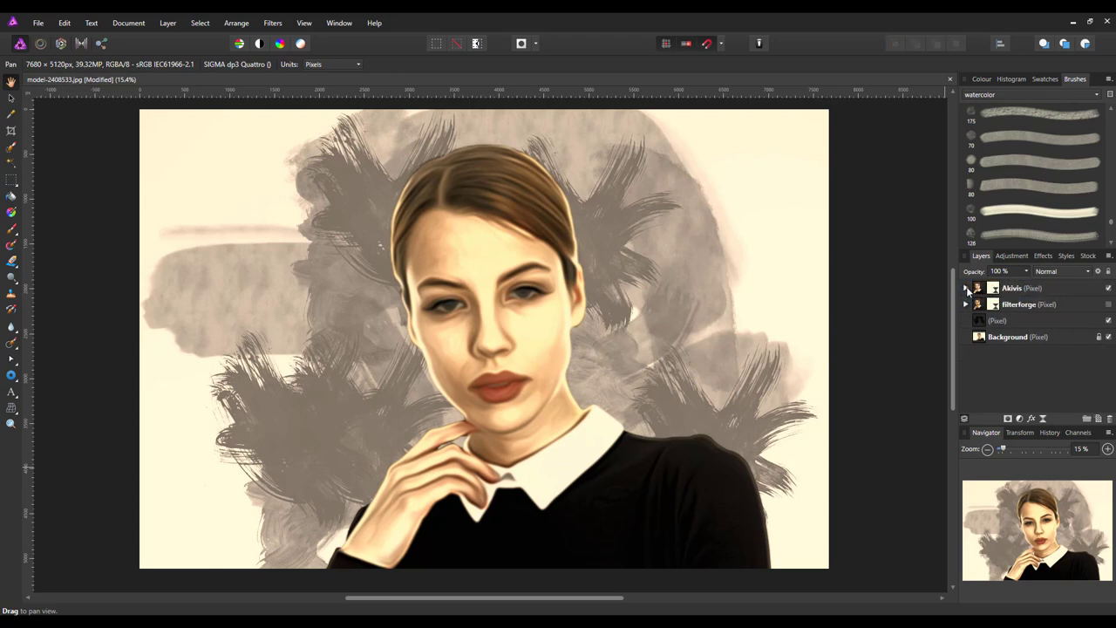
click(966, 289)
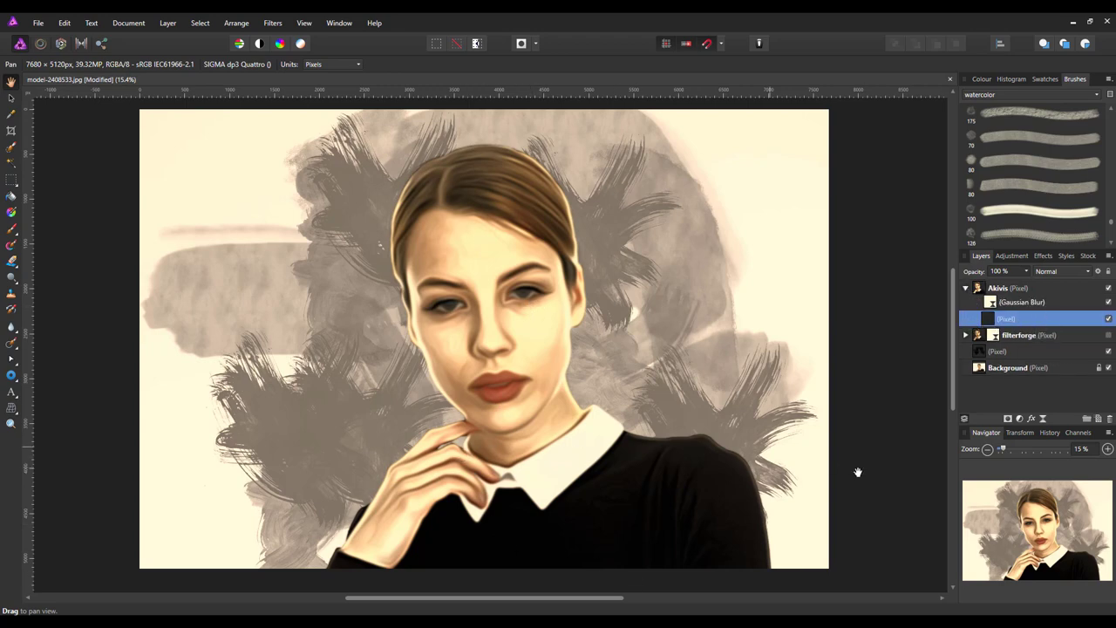
- Set the new pixel layer's blend mode to Reflect
click(1089, 272)
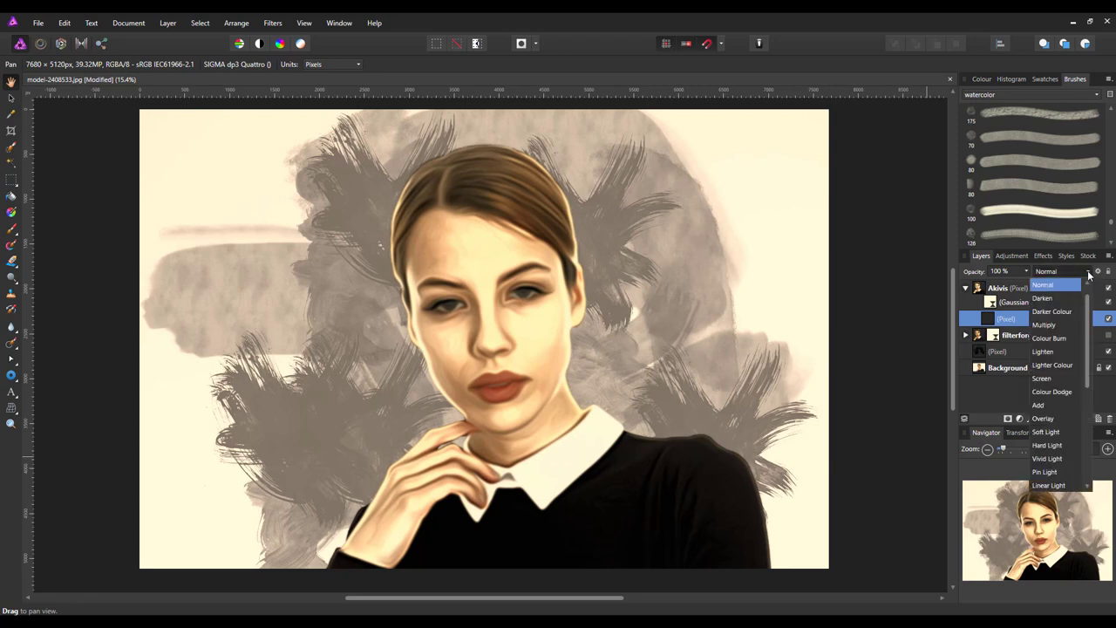
scroll(1084, 344, down, 5)
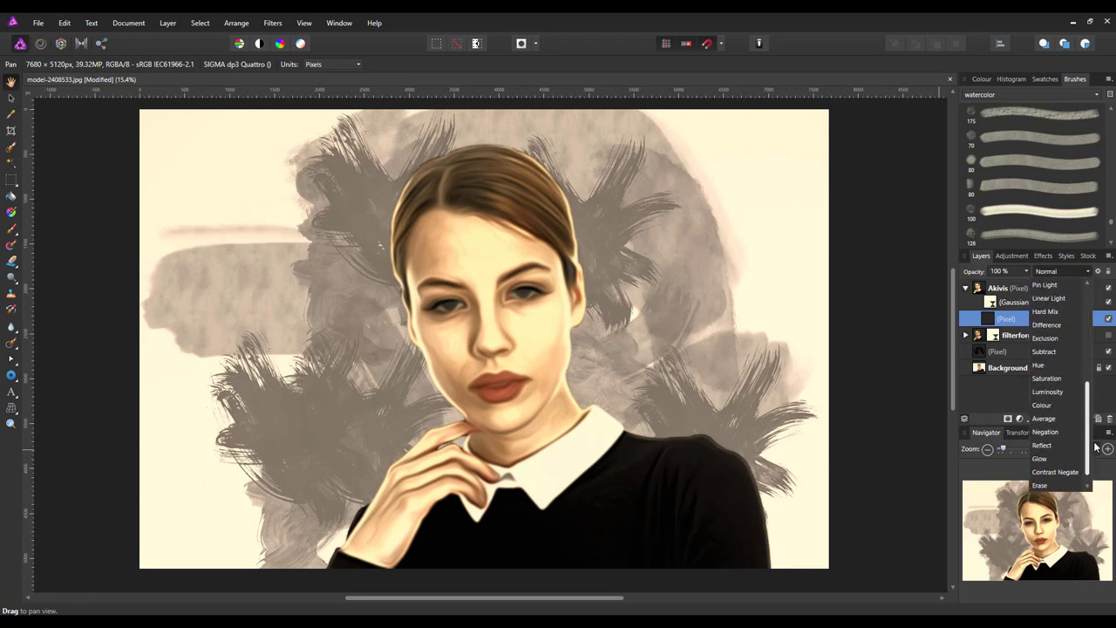
click(1052, 431)
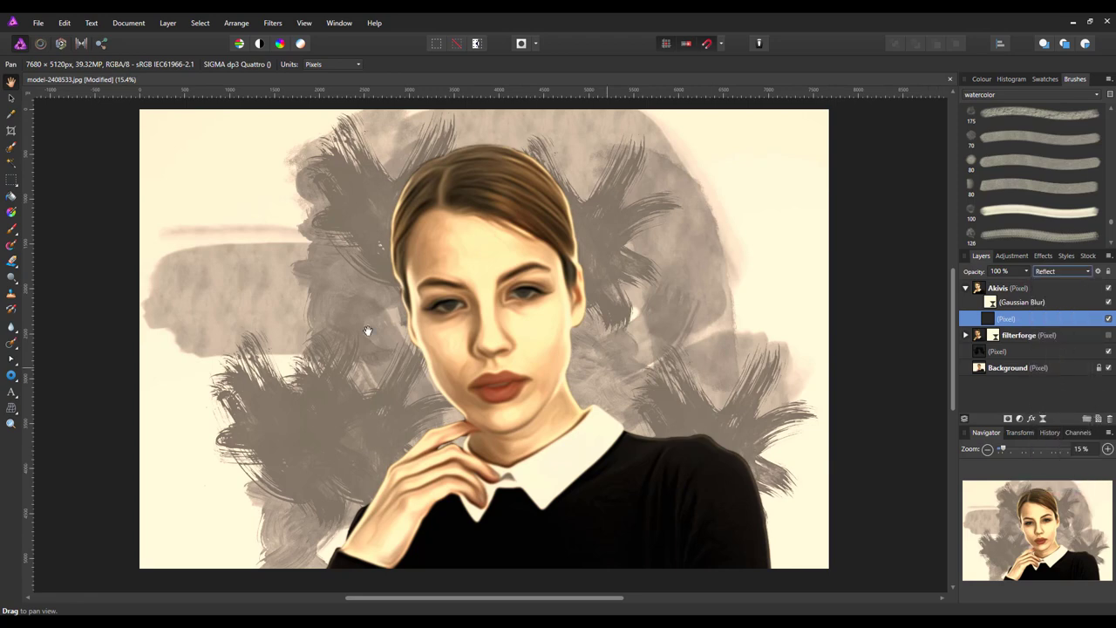
click(11, 230)
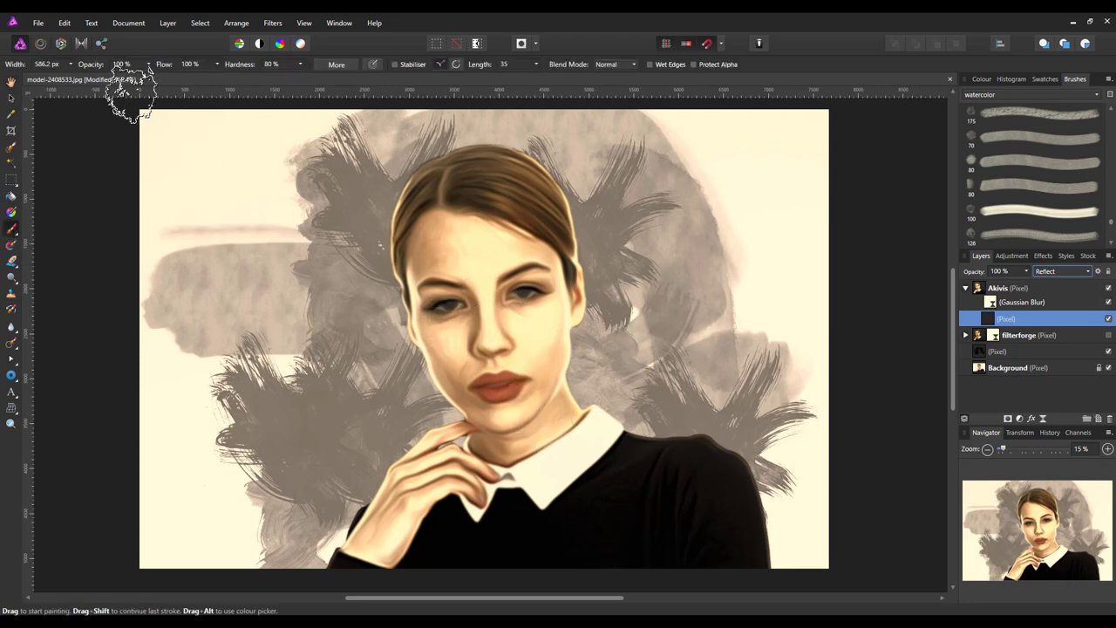
- Paint a watercolour stroke from the cheek up to the forehead on the Reflect layer
click(981, 79)
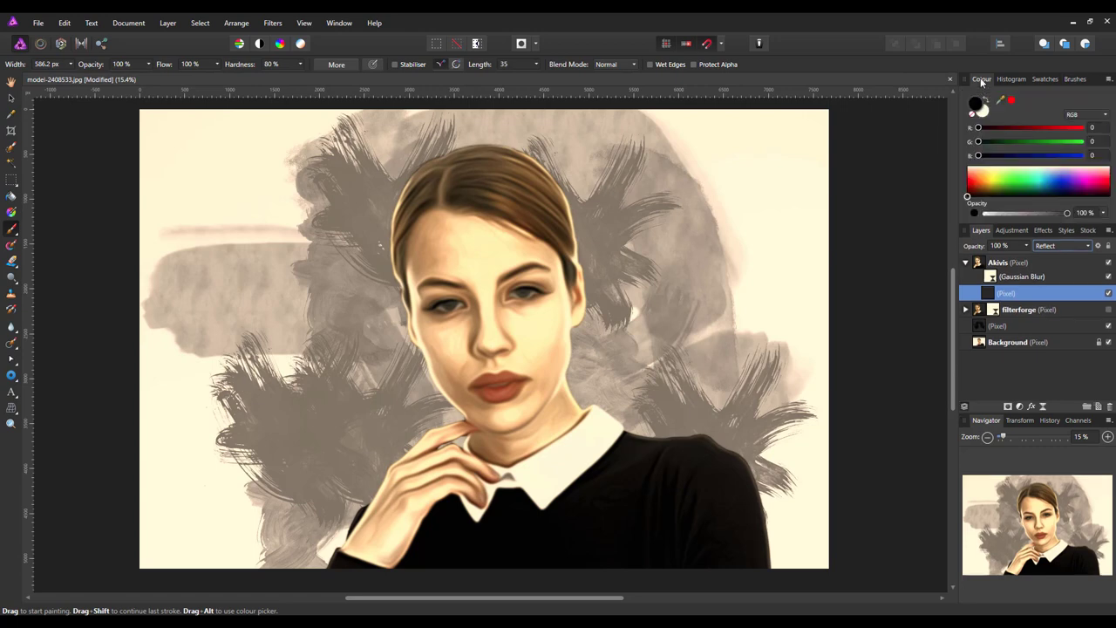
click(1072, 81)
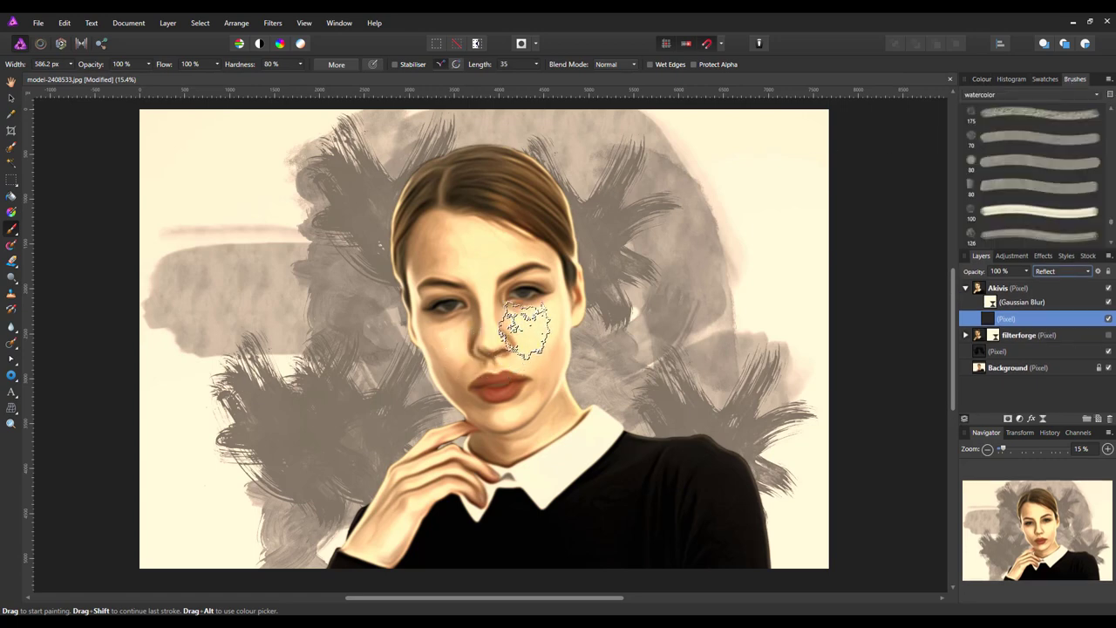
mouse_move(528, 310)
mouse_down()
mouse_move(515, 277)
mouse_move(449, 247)
mouse_move(403, 260)
mouse_up()
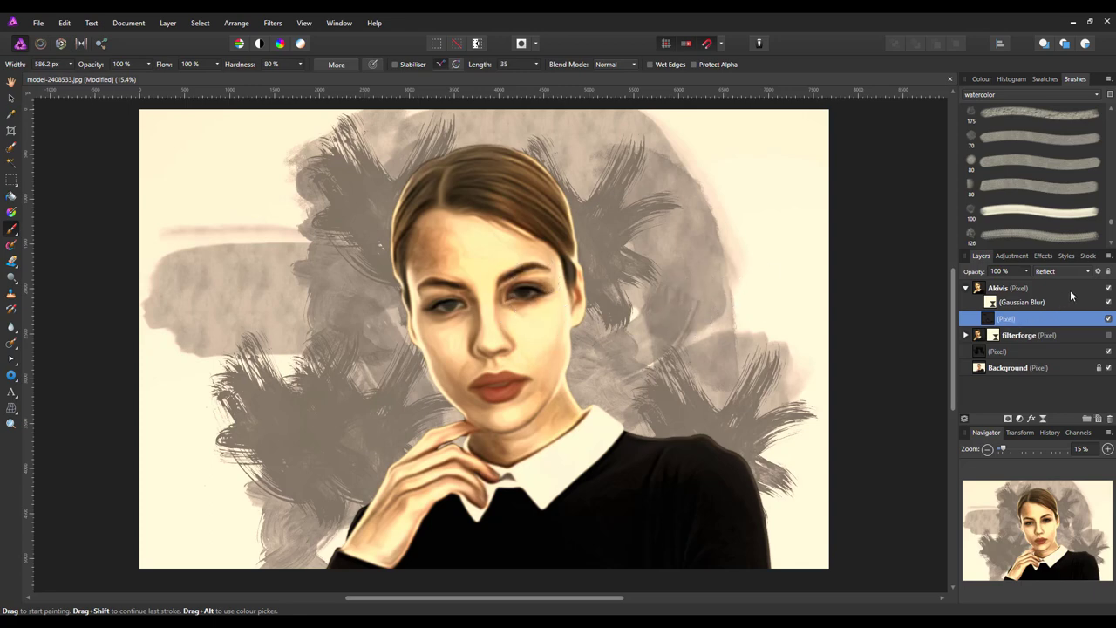
- Choose Reflect as the blend mode for the Pixel layer inside the Akivis group
click(1088, 272)
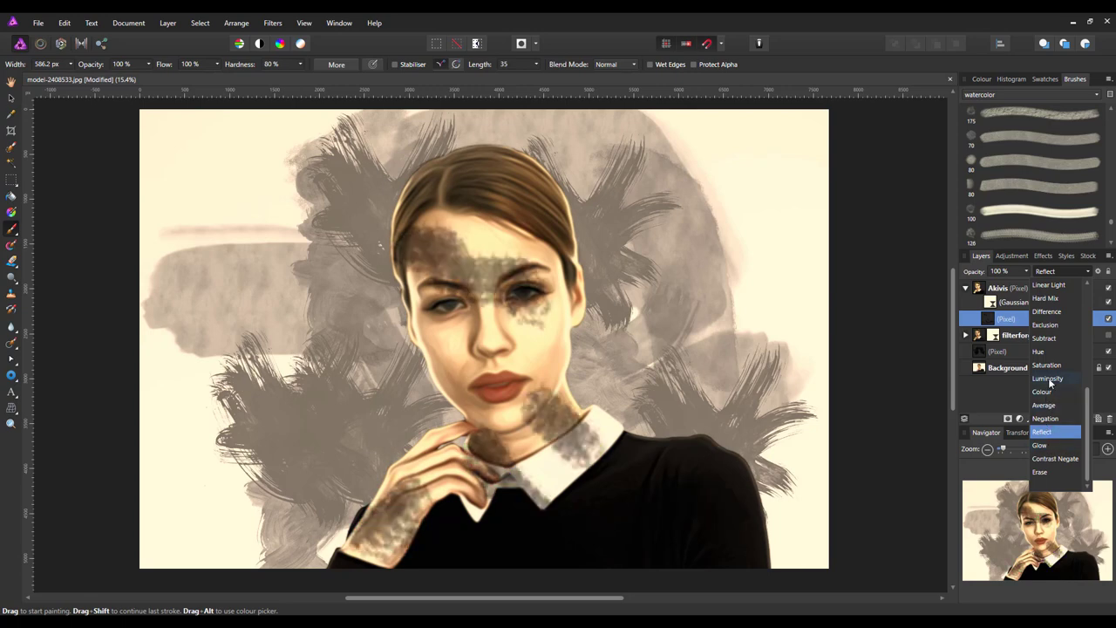
scroll(1054, 312, up, 1)
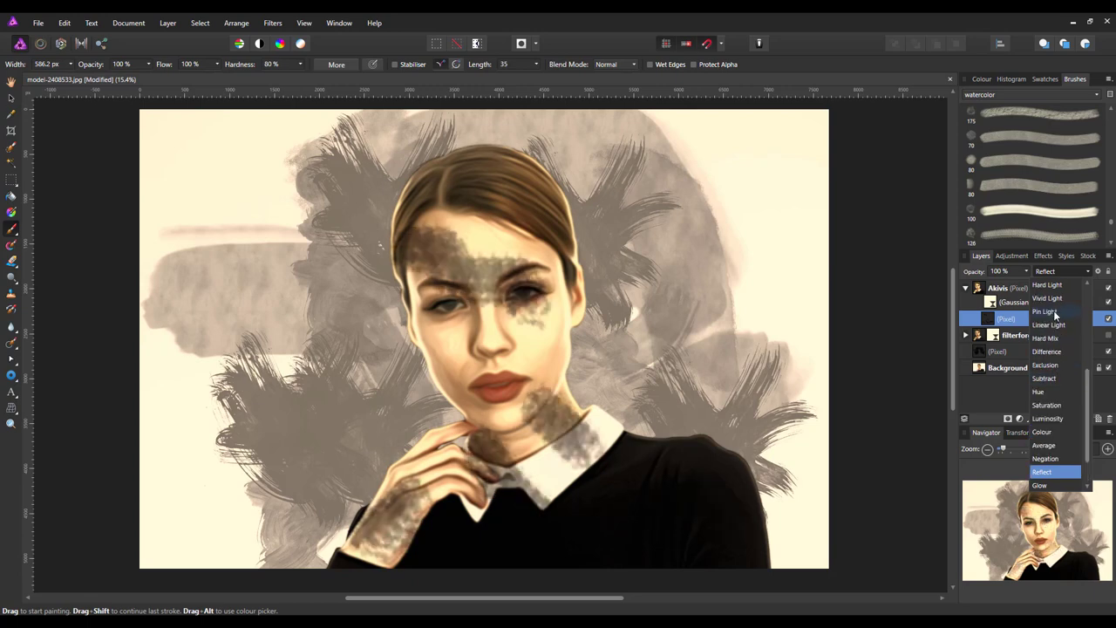
scroll(1052, 295, up, 4)
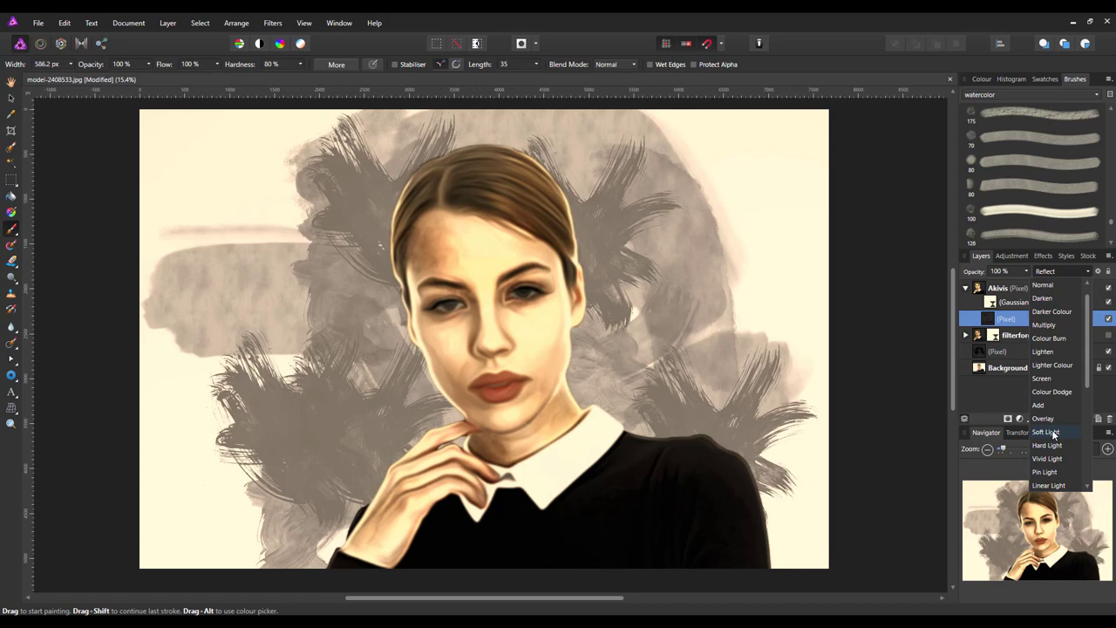
scroll(1055, 441, down, 1)
scroll(1051, 460, down, 2)
scroll(1051, 459, down, 2)
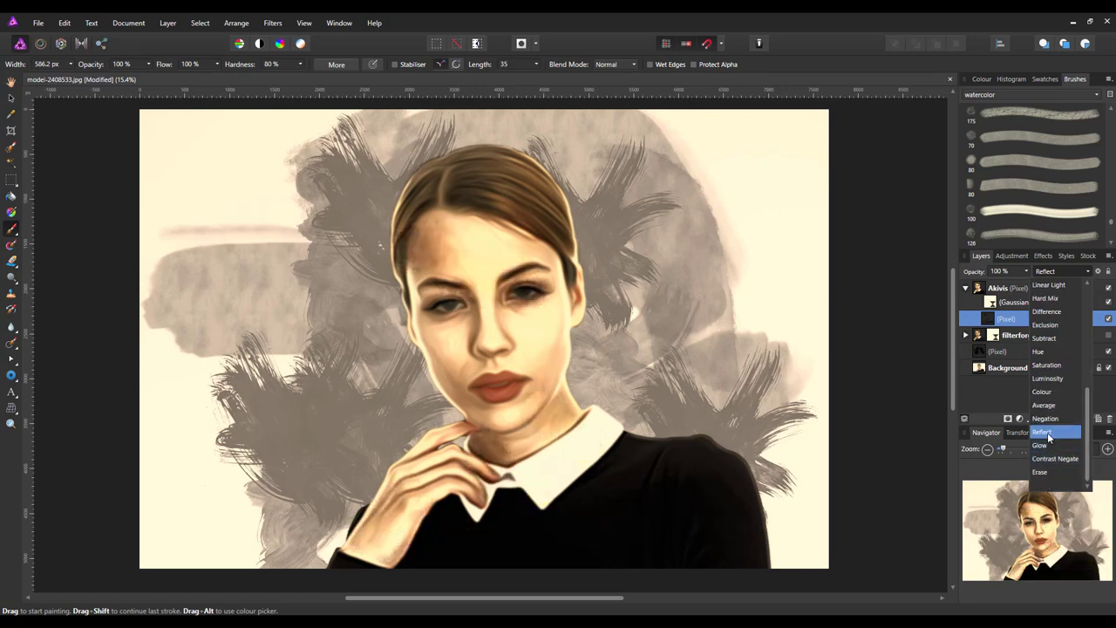
click(1047, 432)
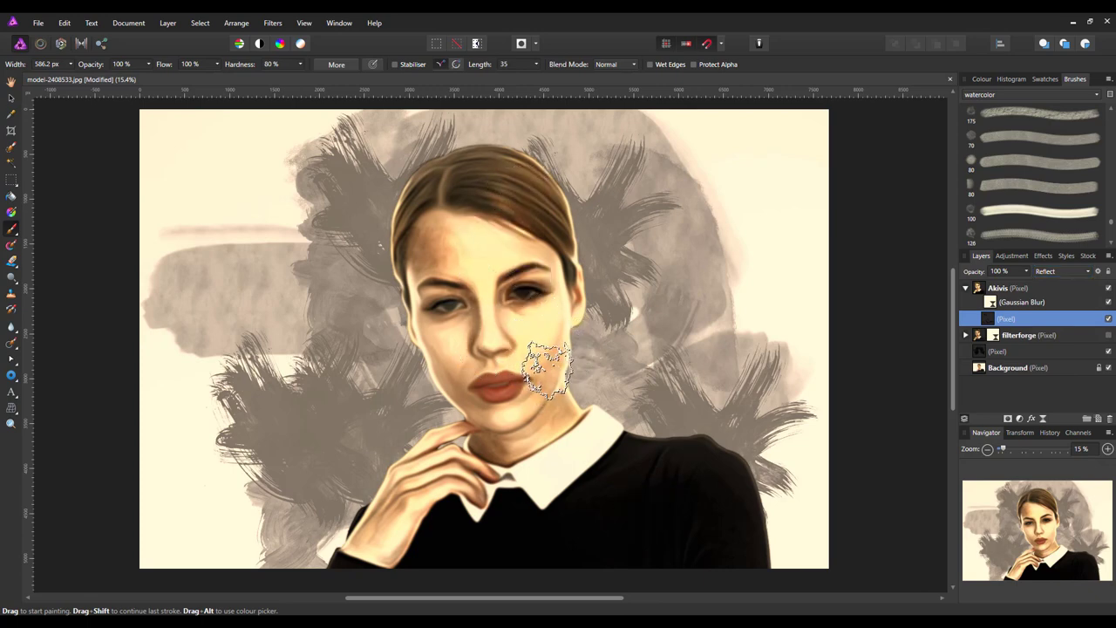
- Paint a darker shading stroke over the face with the 296 px watercolour brush
scroll(1110, 186, up, 2)
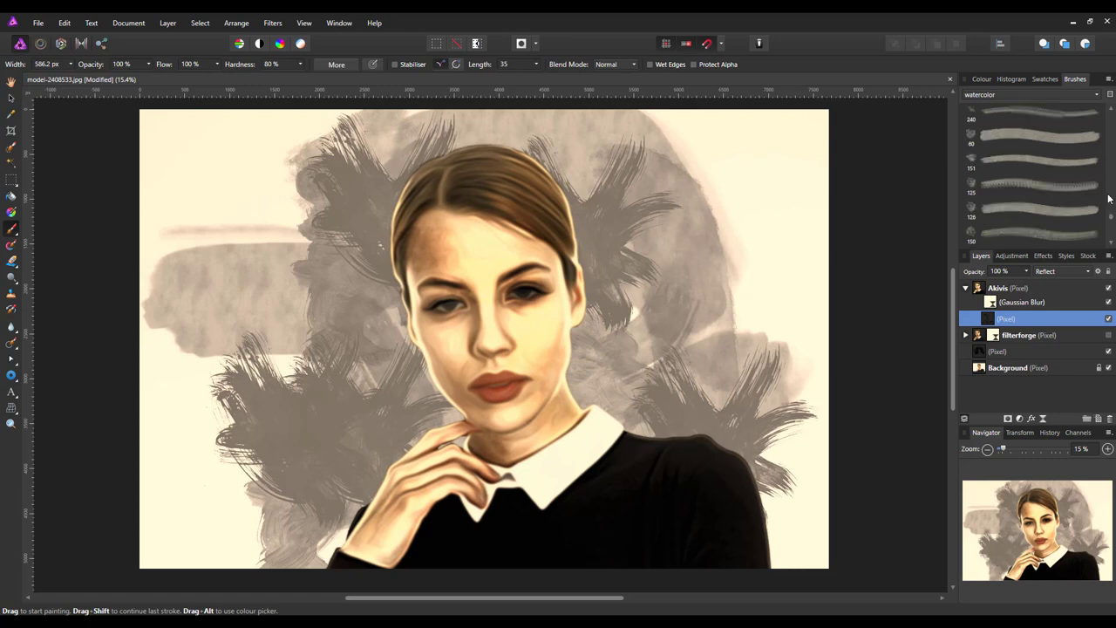
scroll(1113, 161, up, 2)
click(1074, 144)
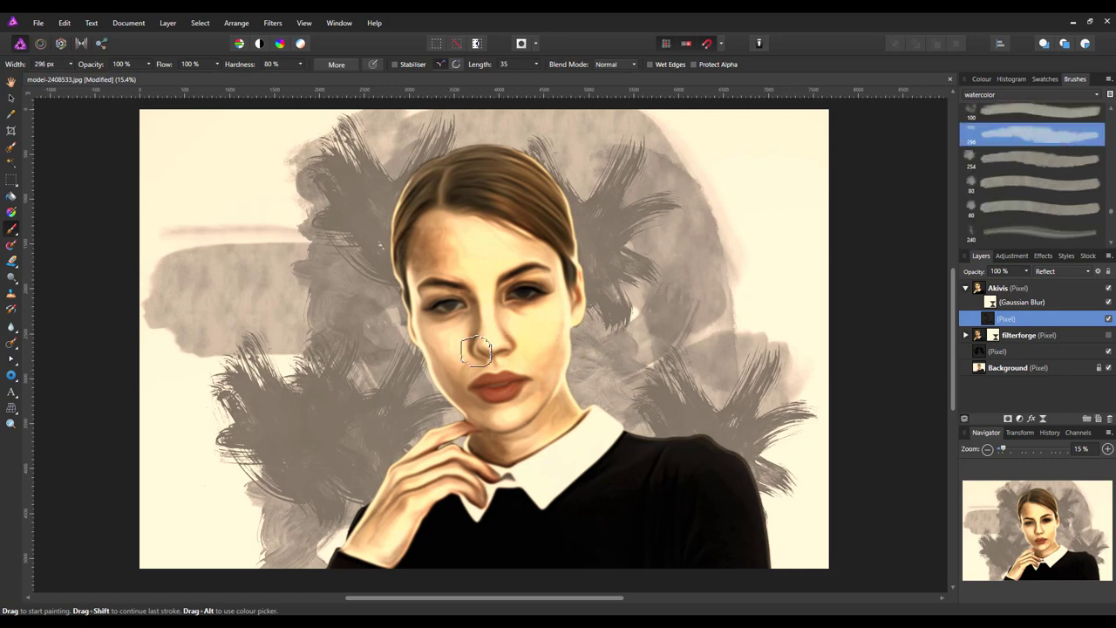
mouse_move(520, 244)
mouse_down()
mouse_move(488, 209)
mouse_move(431, 187)
mouse_up()
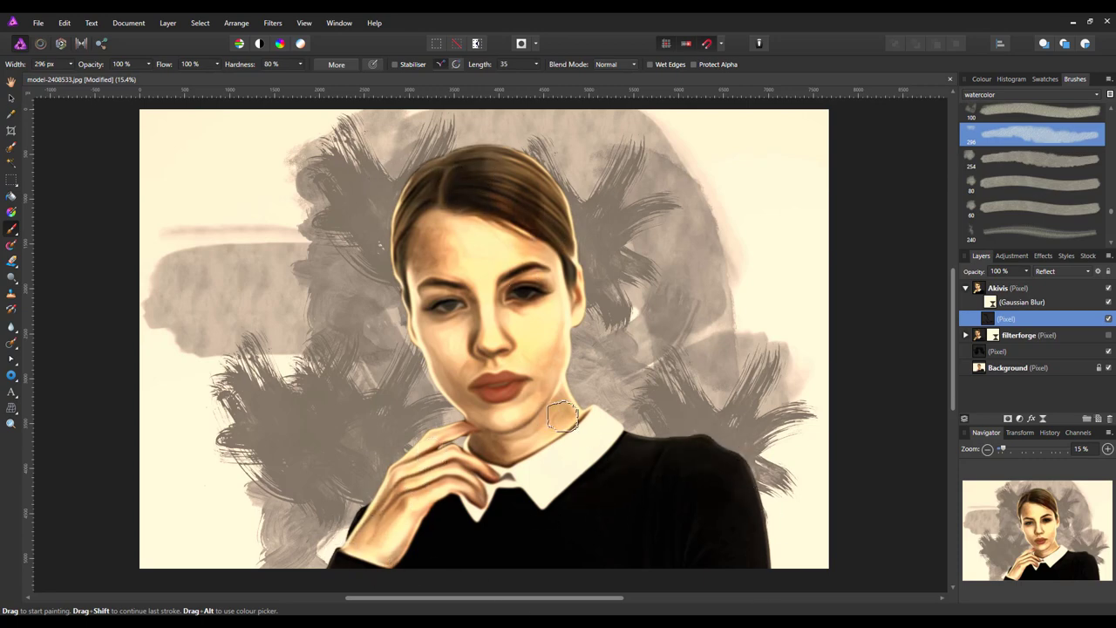
- Switch the Brushes category to DAUB Watercolors
click(1098, 96)
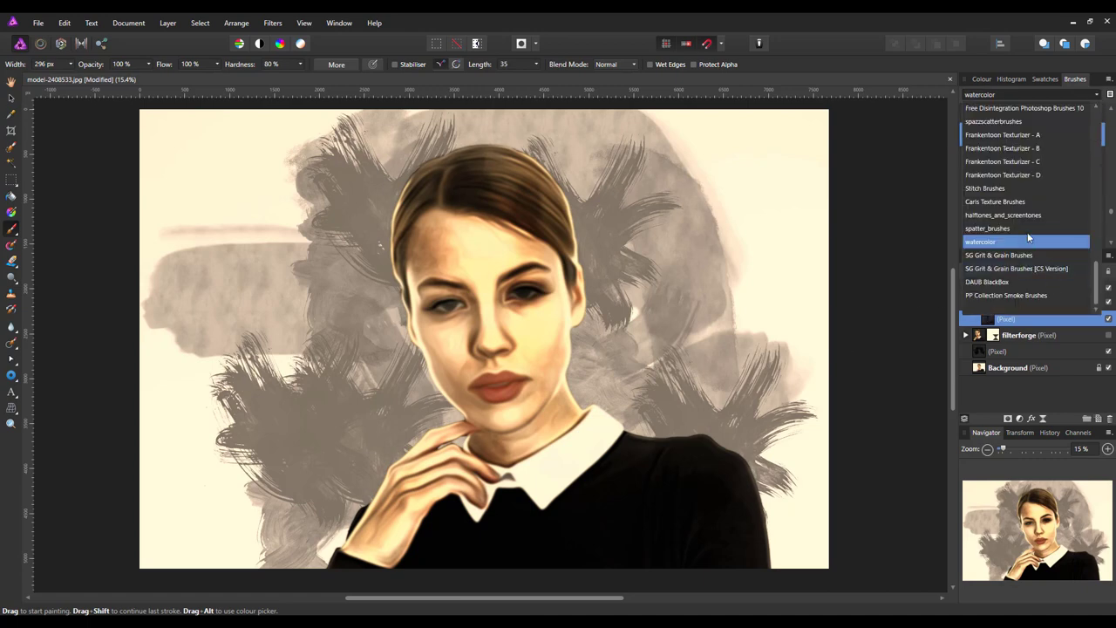
scroll(1027, 234, up, 5)
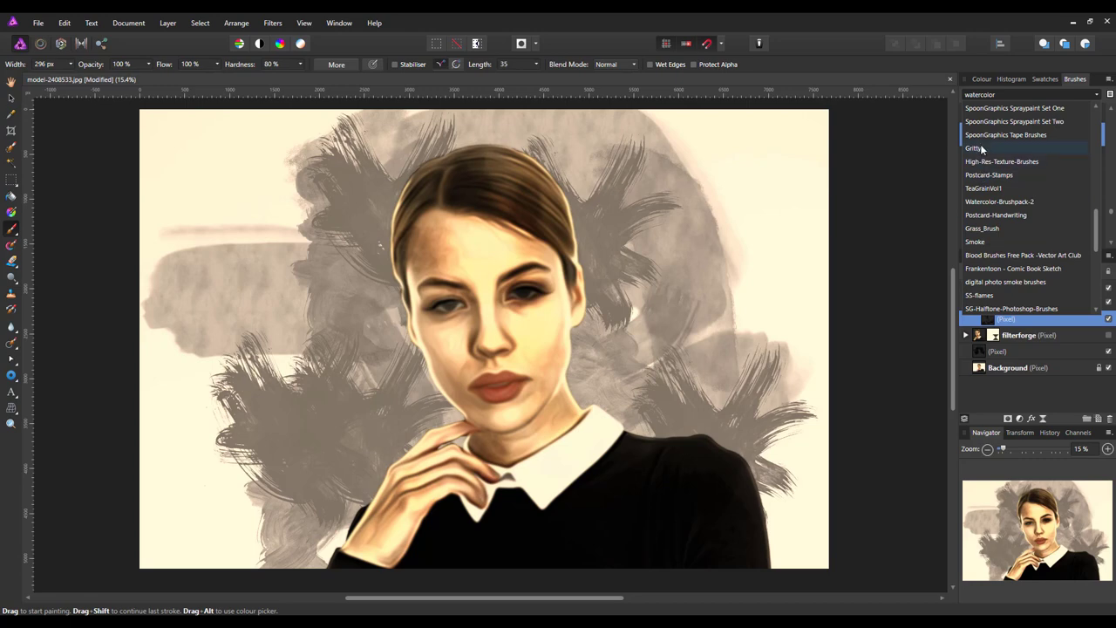
scroll(1011, 157, up, 2)
scroll(1028, 165, down, 2)
scroll(1021, 166, down, 1)
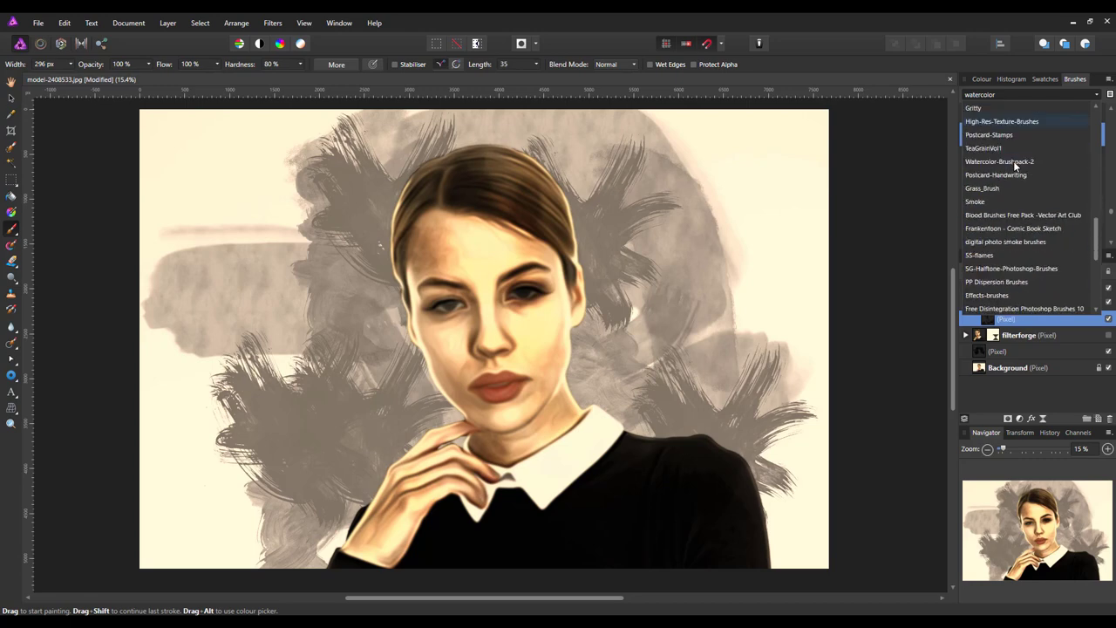
scroll(1015, 165, down, 3)
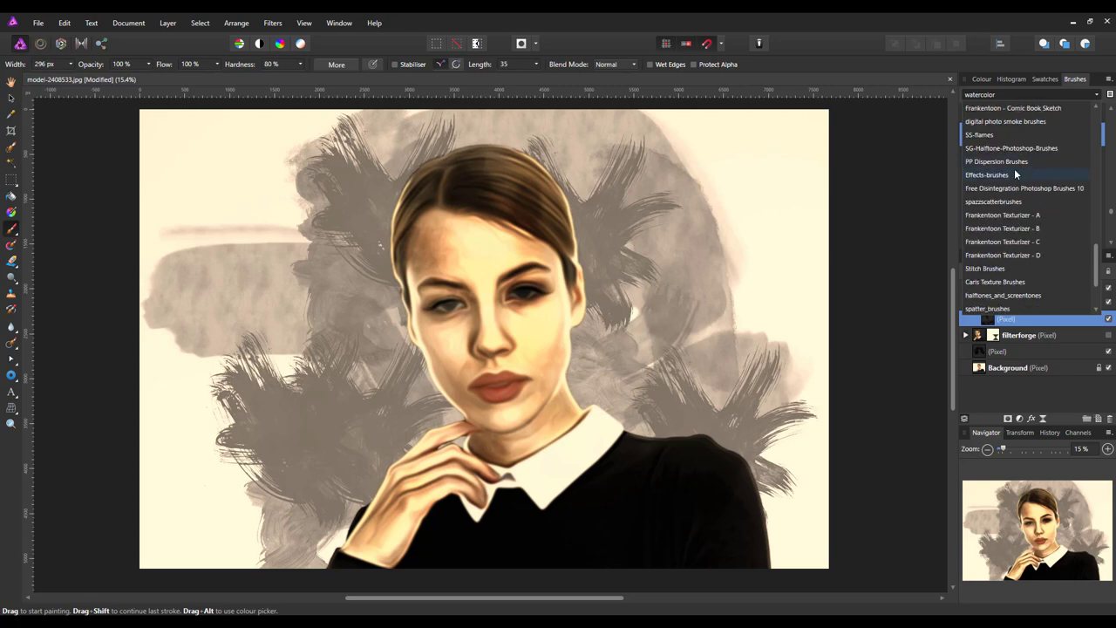
scroll(1015, 175, down, 2)
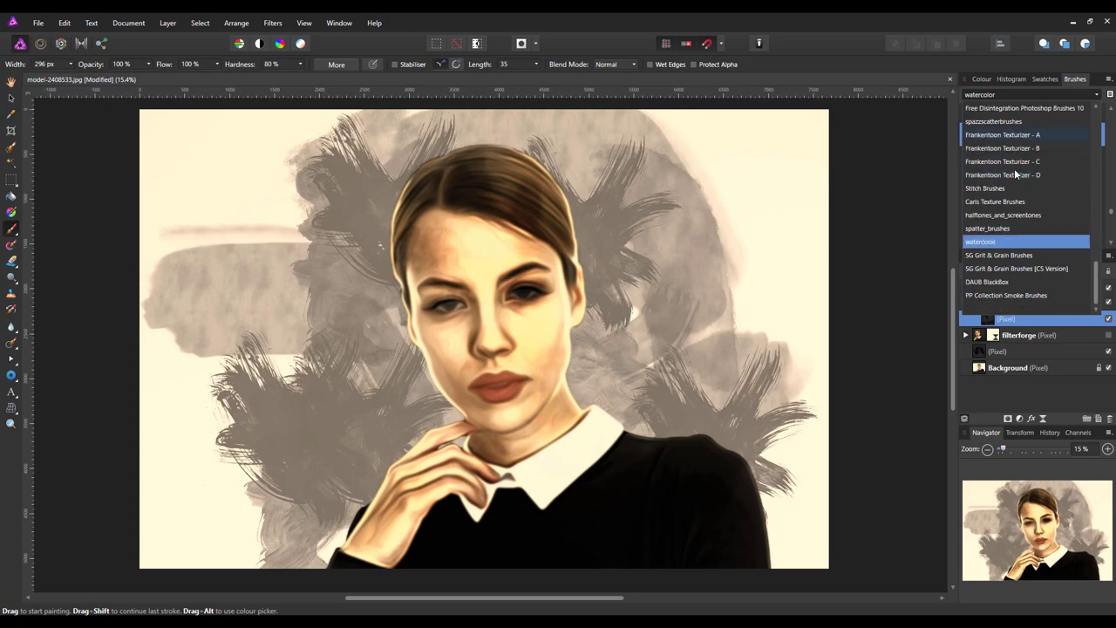
scroll(1016, 174, up, 6)
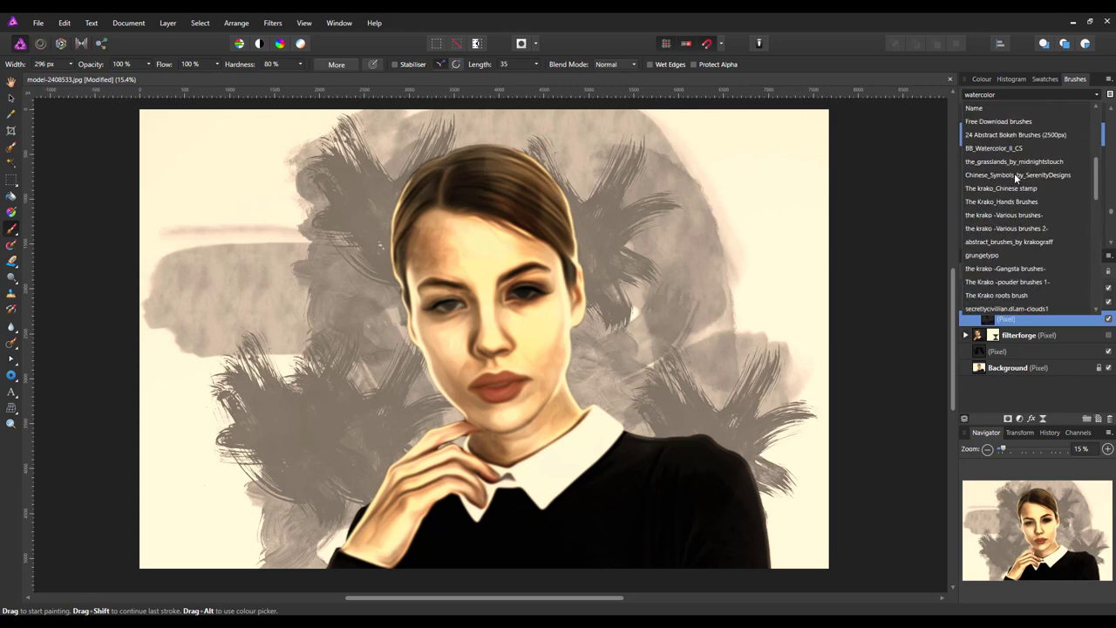
scroll(1015, 174, up, 3)
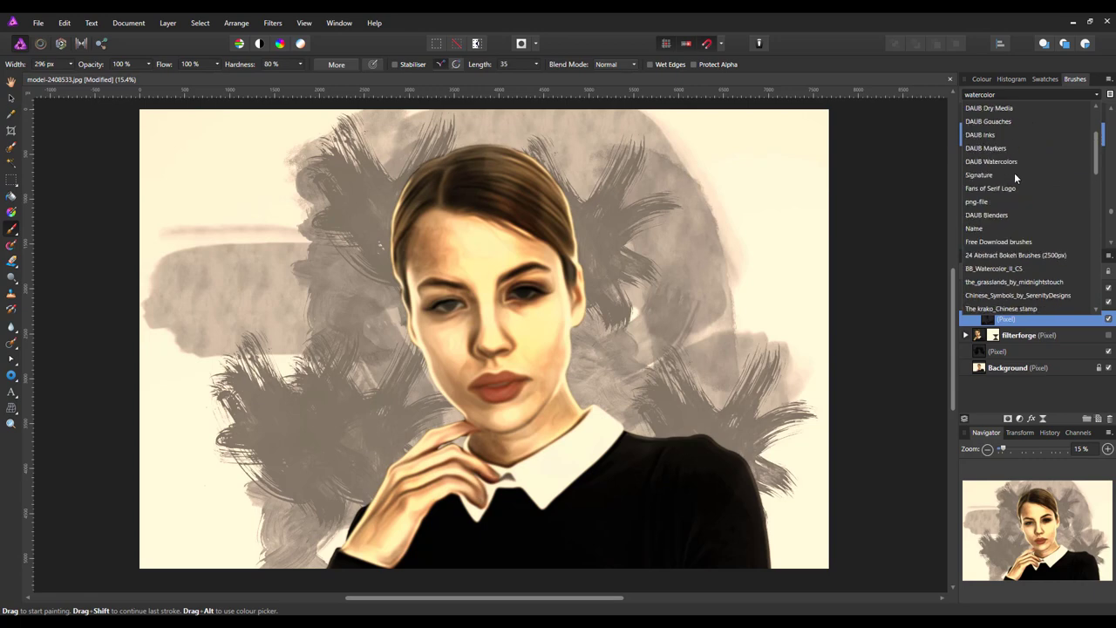
click(998, 162)
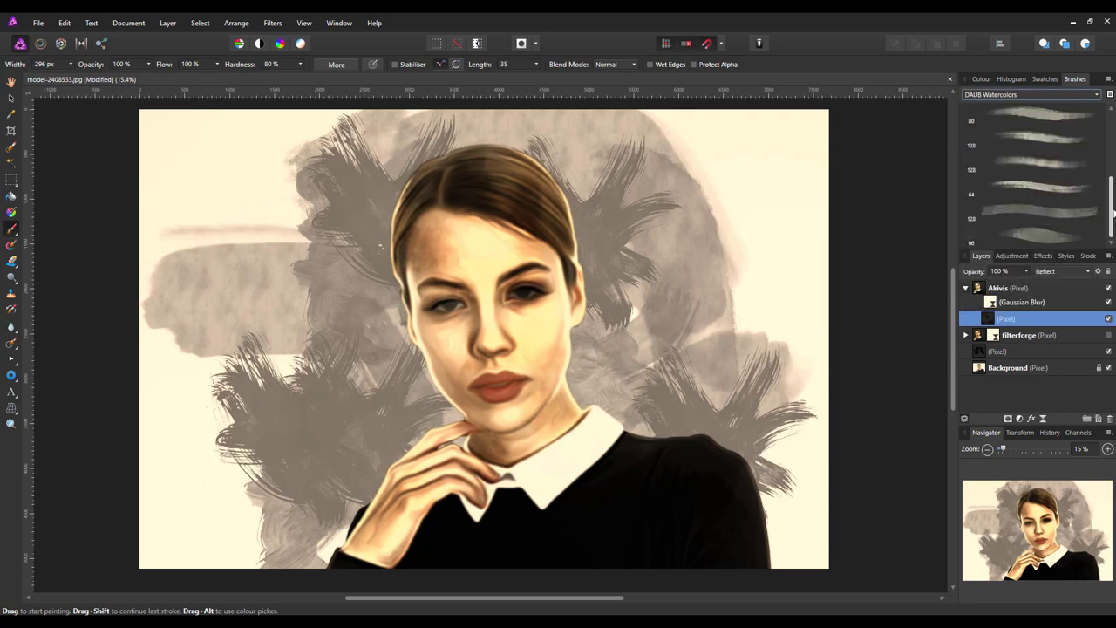
- Paint a wide stroke over cheek and jaw with the top DAUB brush at 651 px
scroll(1112, 143, up, 1)
click(1034, 116)
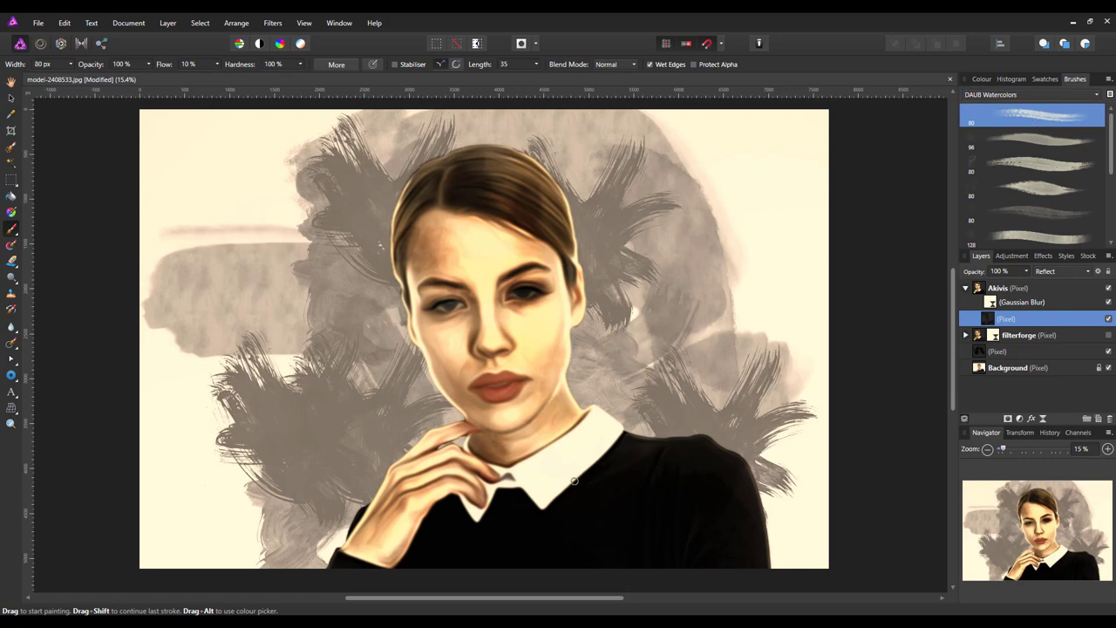
drag(598, 481, 640, 468)
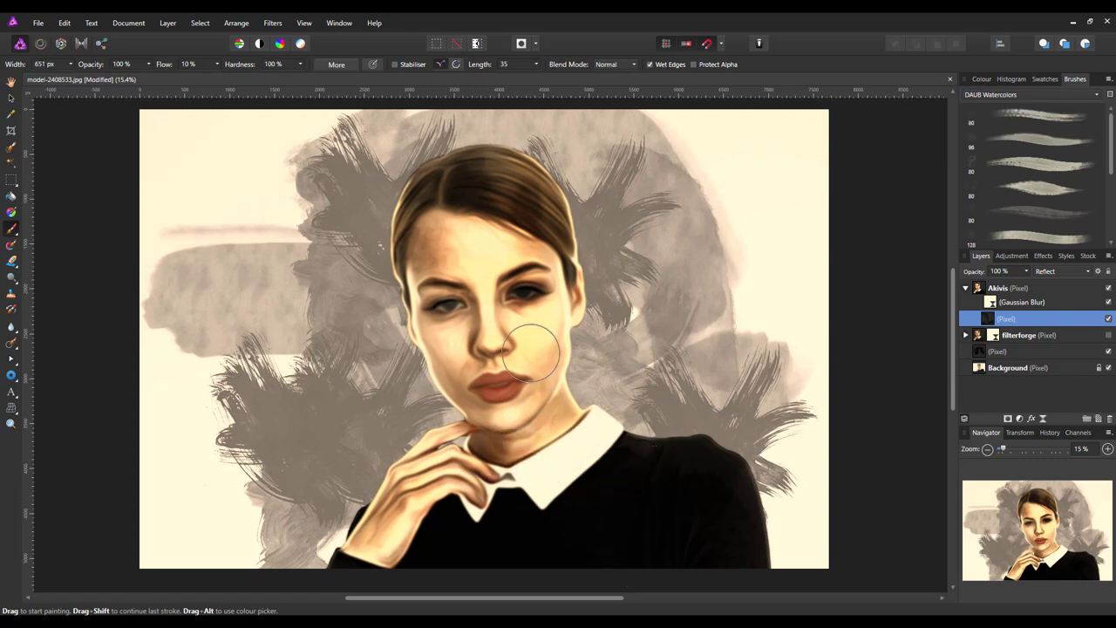
mouse_move(551, 237)
mouse_down()
mouse_move(458, 238)
mouse_move(369, 437)
mouse_move(387, 363)
mouse_move(422, 347)
mouse_move(440, 368)
mouse_move(446, 414)
mouse_move(461, 410)
mouse_move(506, 247)
mouse_move(491, 231)
mouse_move(523, 183)
mouse_up()
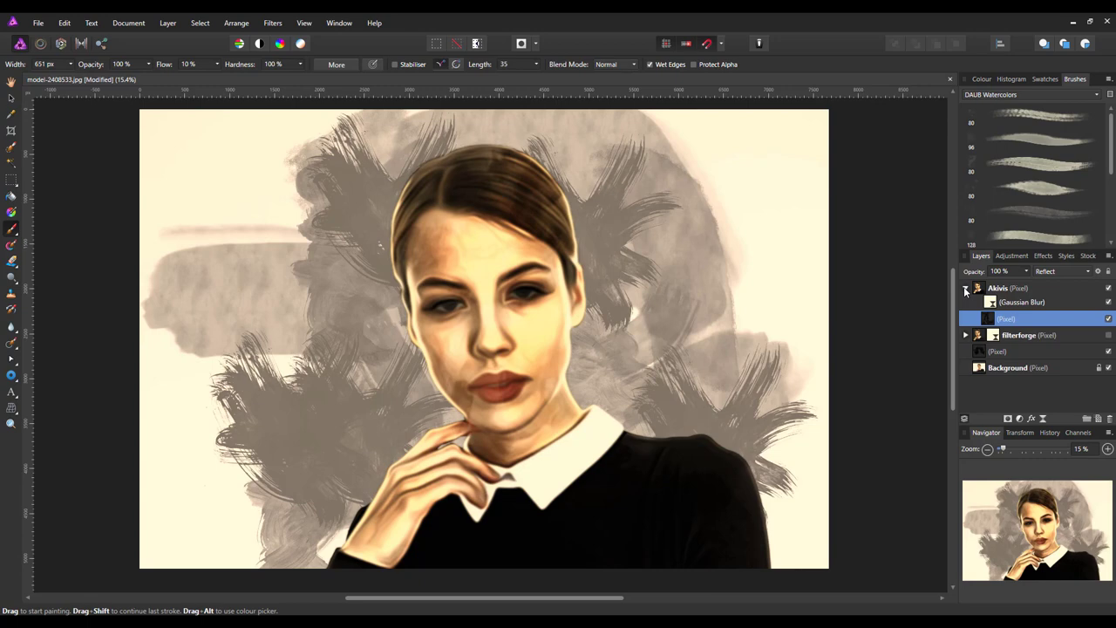
- Compare the Akivis and filterforge versions, then hide both plus the Pixel stroke layer
click(965, 289)
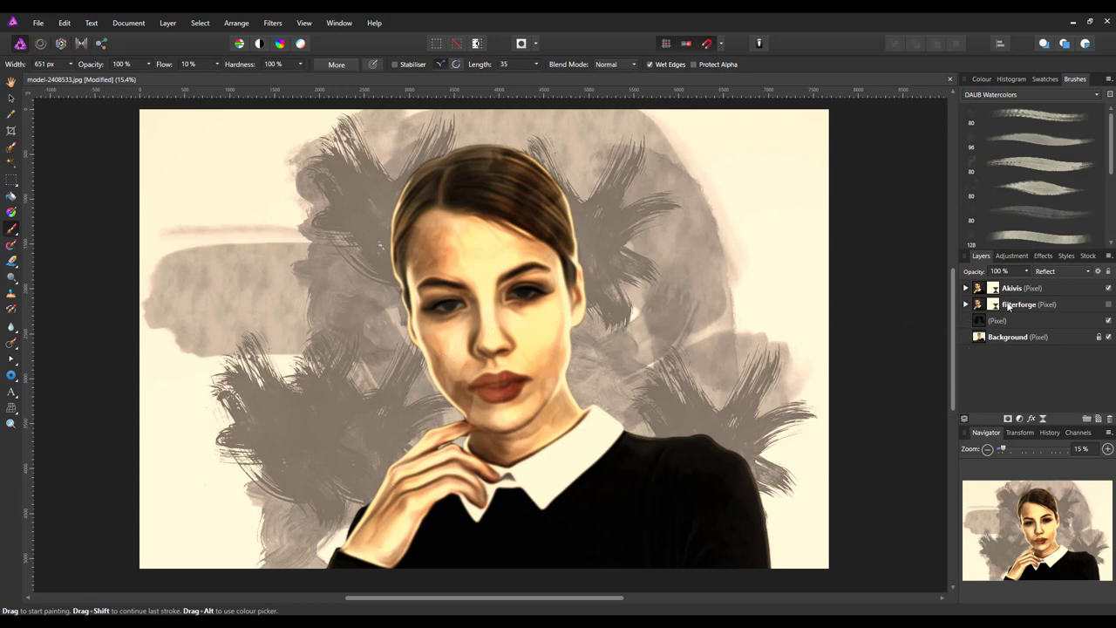
click(1109, 289)
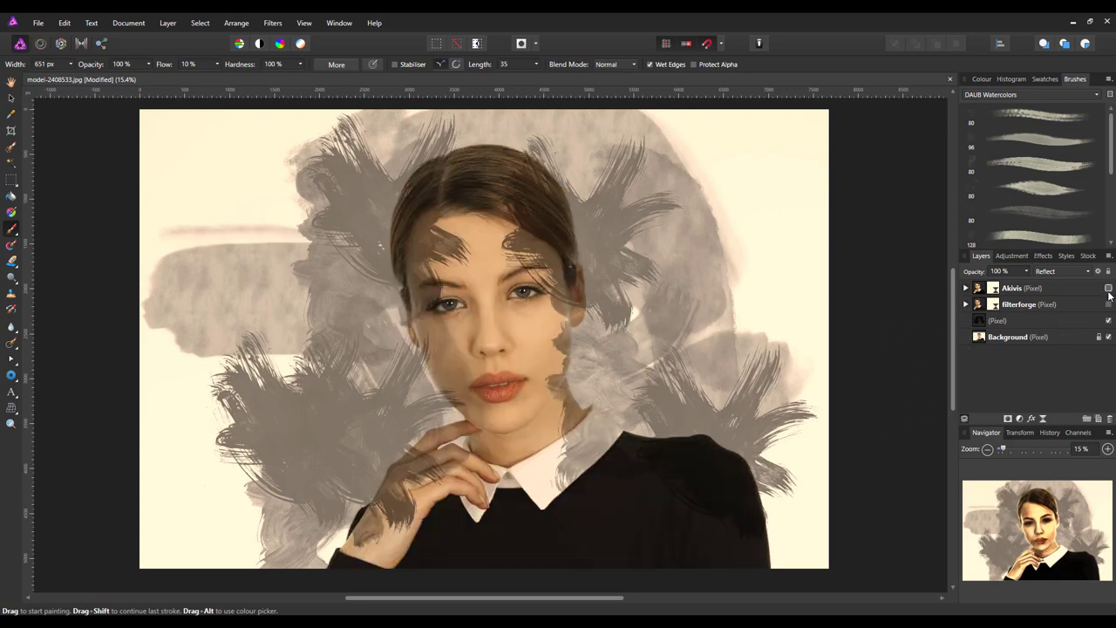
click(1109, 304)
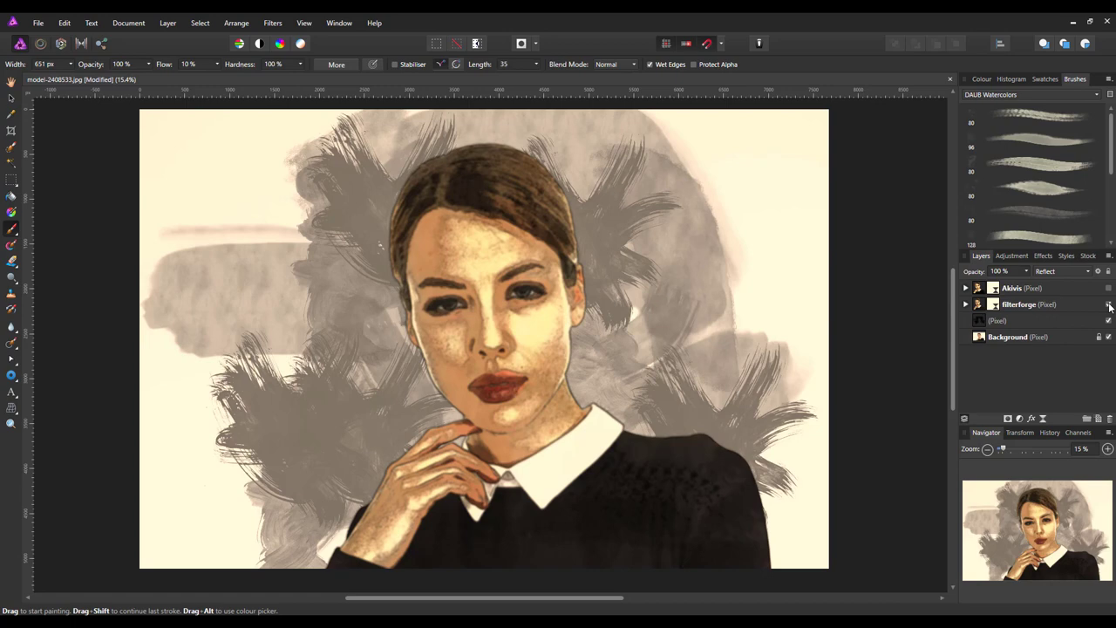
click(1109, 304)
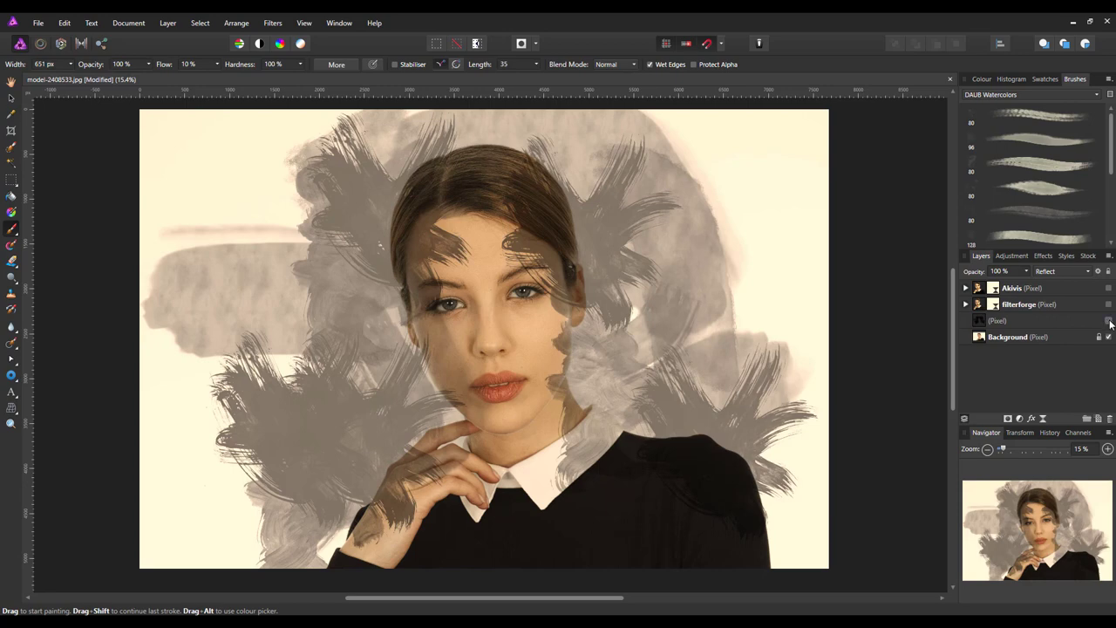
click(1109, 321)
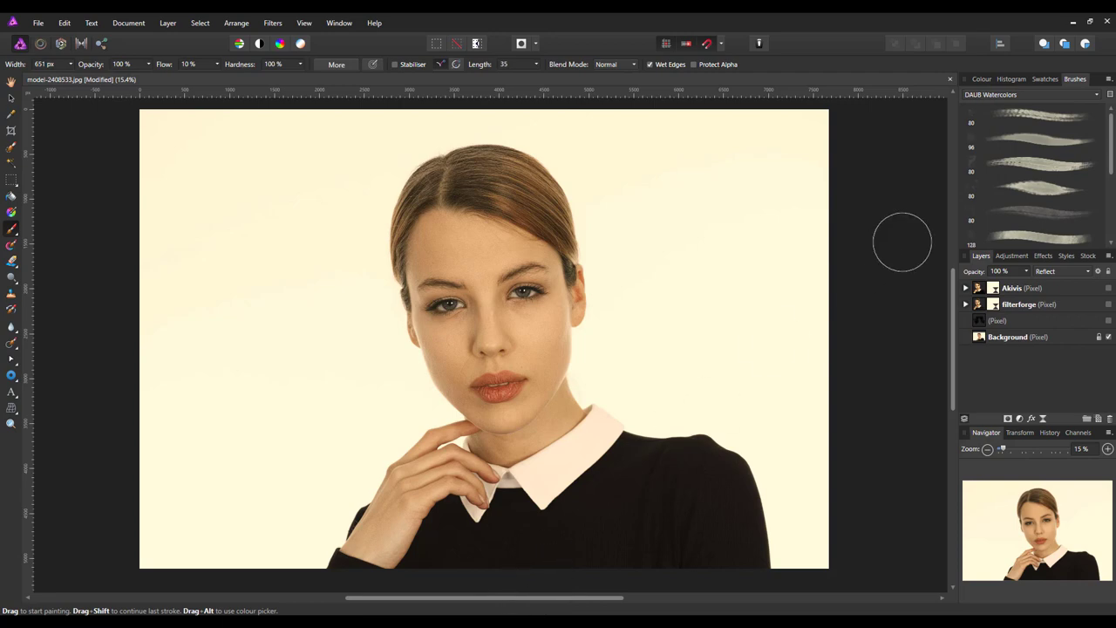
- Close Edge with all its tabs and launch FotoSketcher 3.30 from the desktop
click(1072, 24)
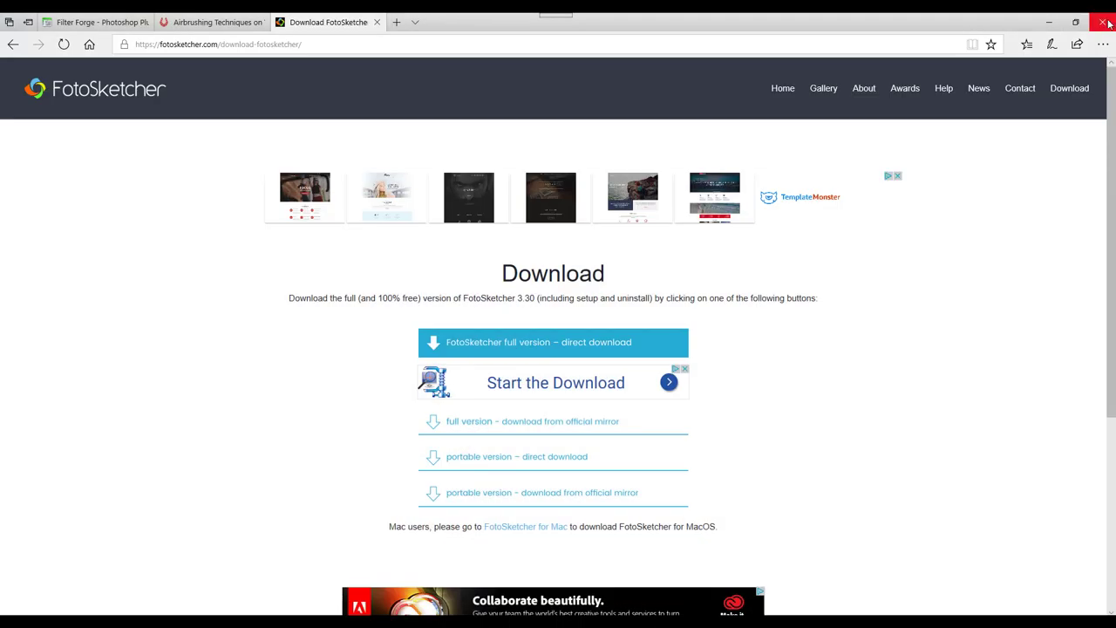
click(1104, 22)
click(489, 354)
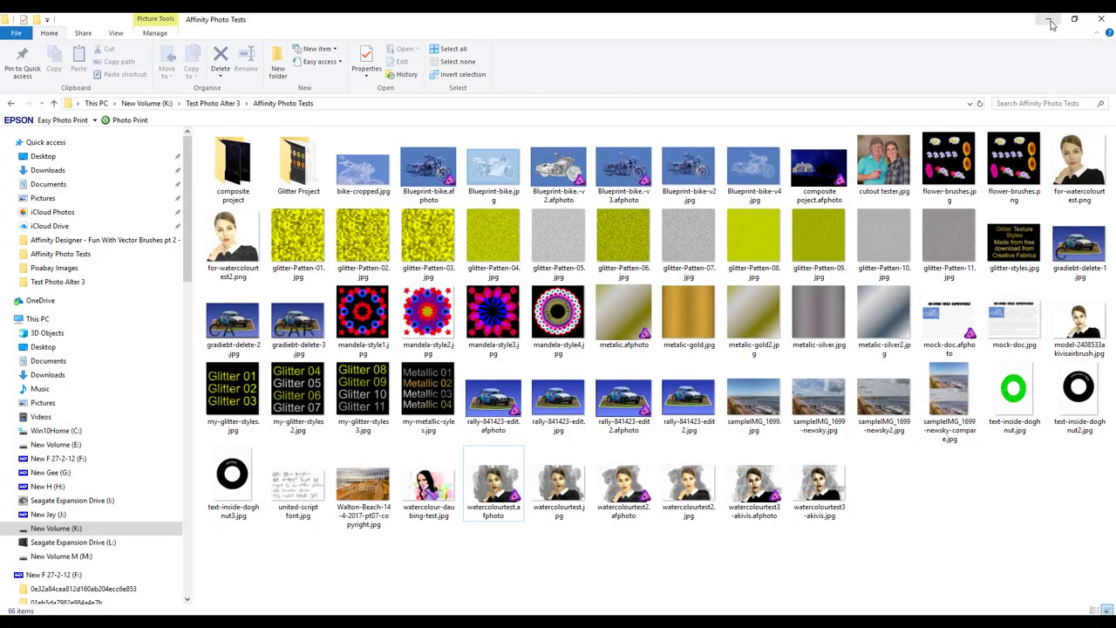
click(1050, 19)
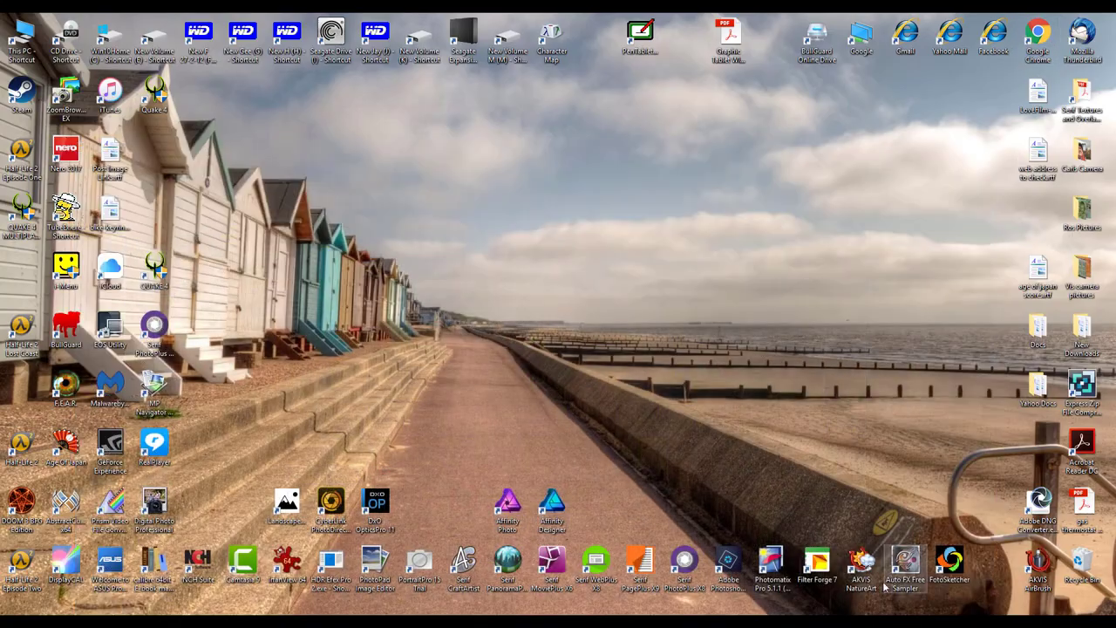
double_click(952, 563)
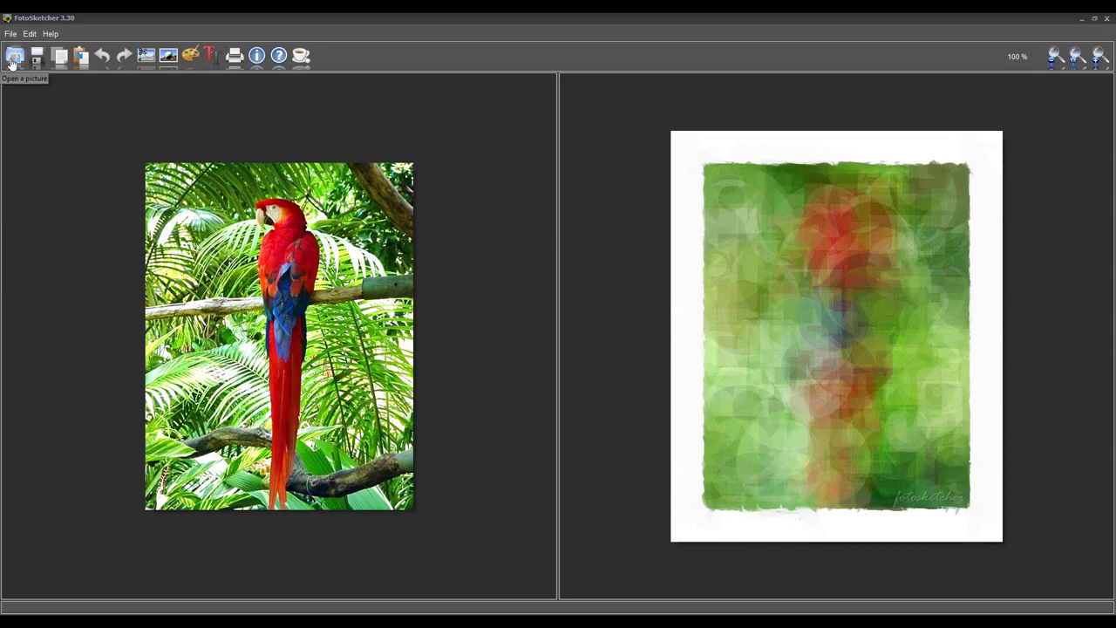
- Load for-watercolourtest.png from the Affinity Photo Tests folder as FotoSketcher's source image
click(13, 61)
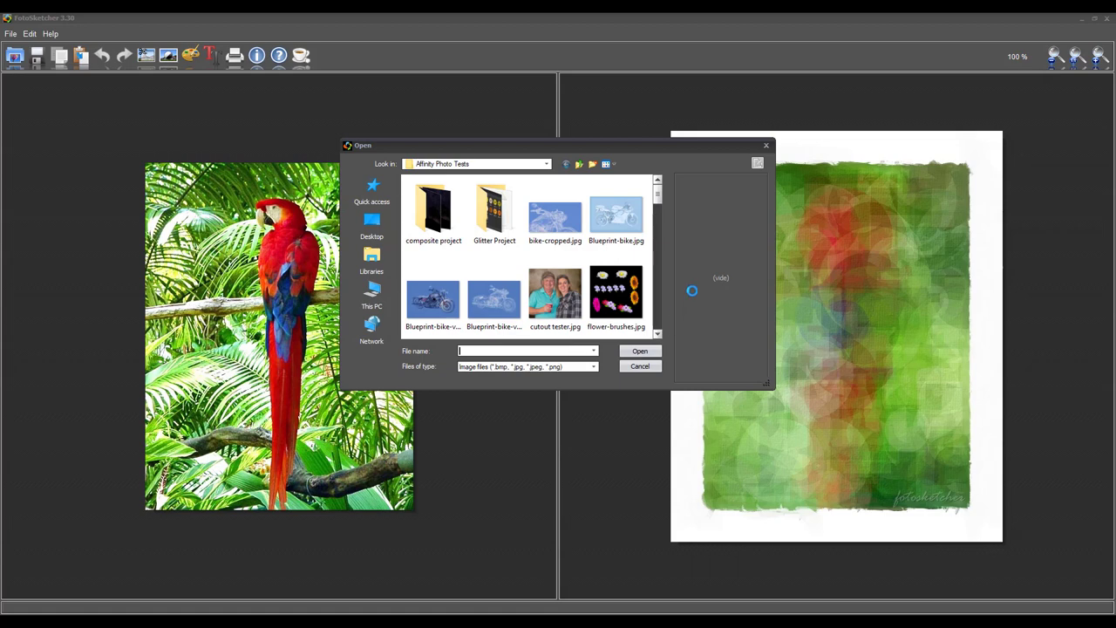
drag(658, 198, 661, 216)
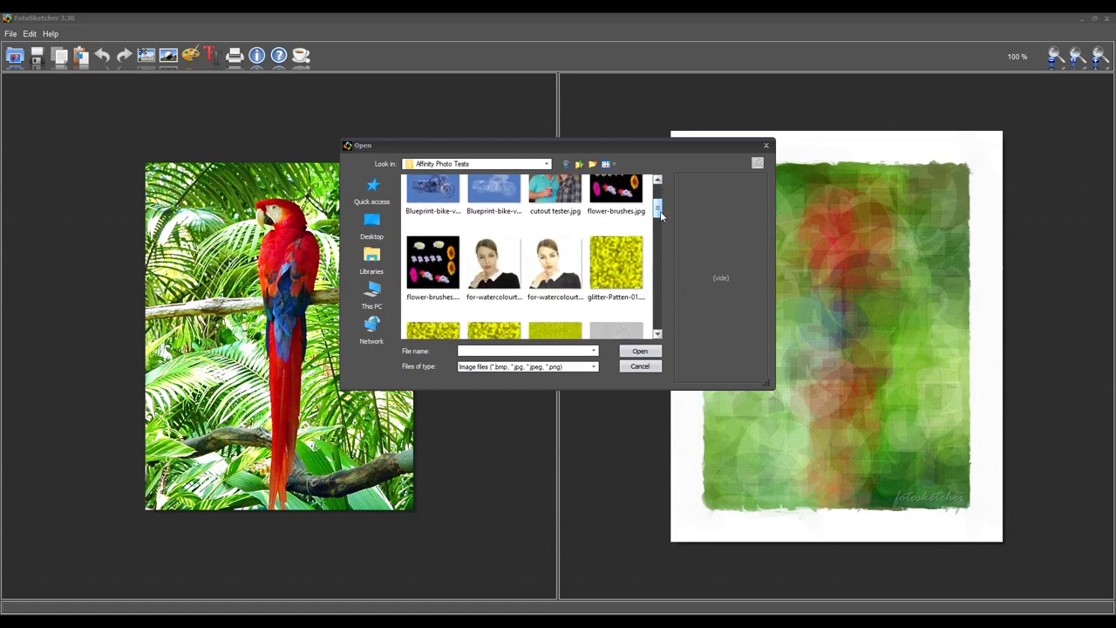
mouse_move(499, 269)
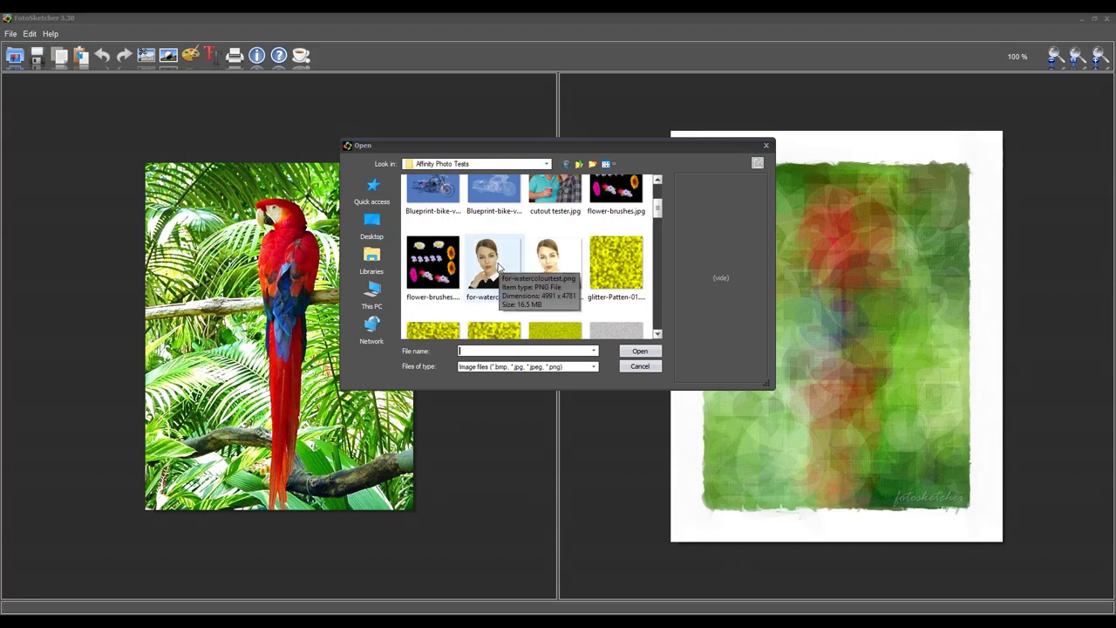
click(489, 278)
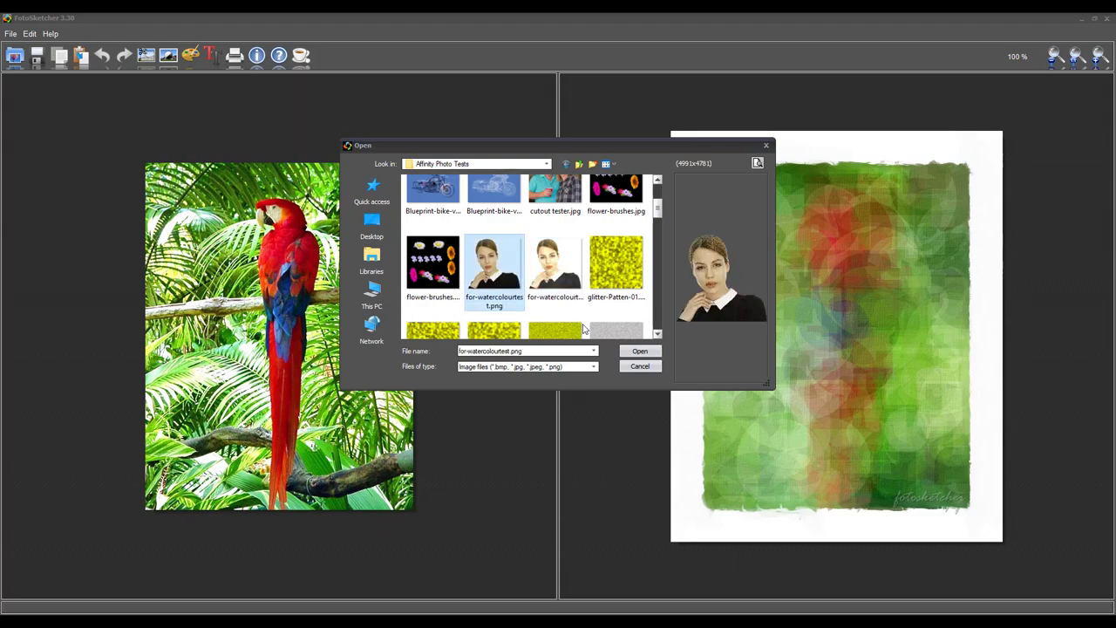
click(640, 352)
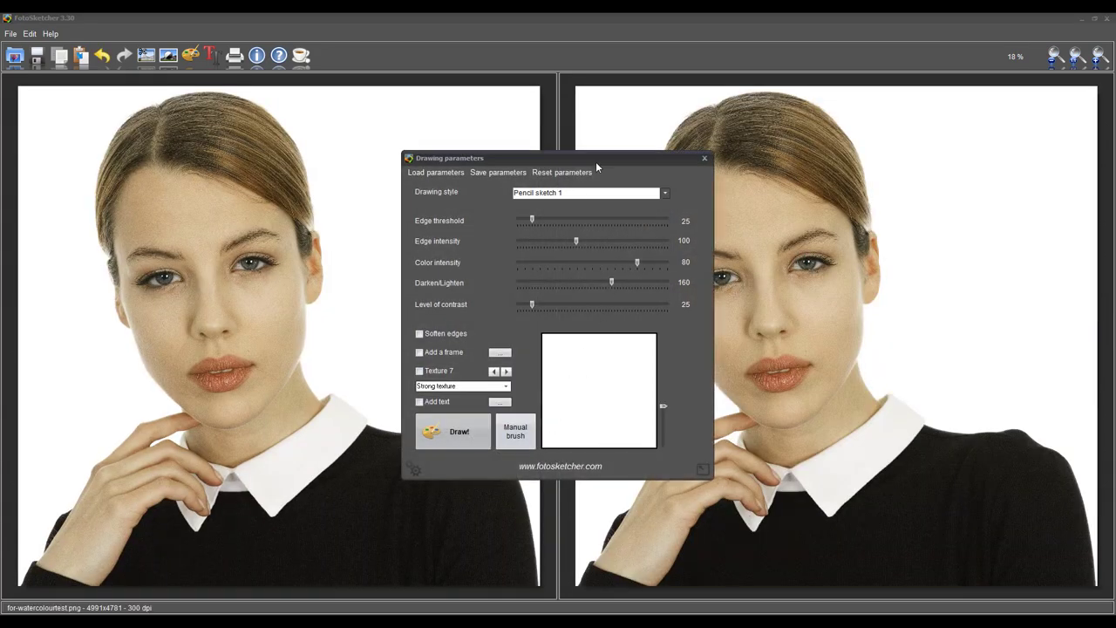
- Set the drawing style to Painting 5 (watercolor) and zoom the preview fully out
drag(594, 158, 560, 223)
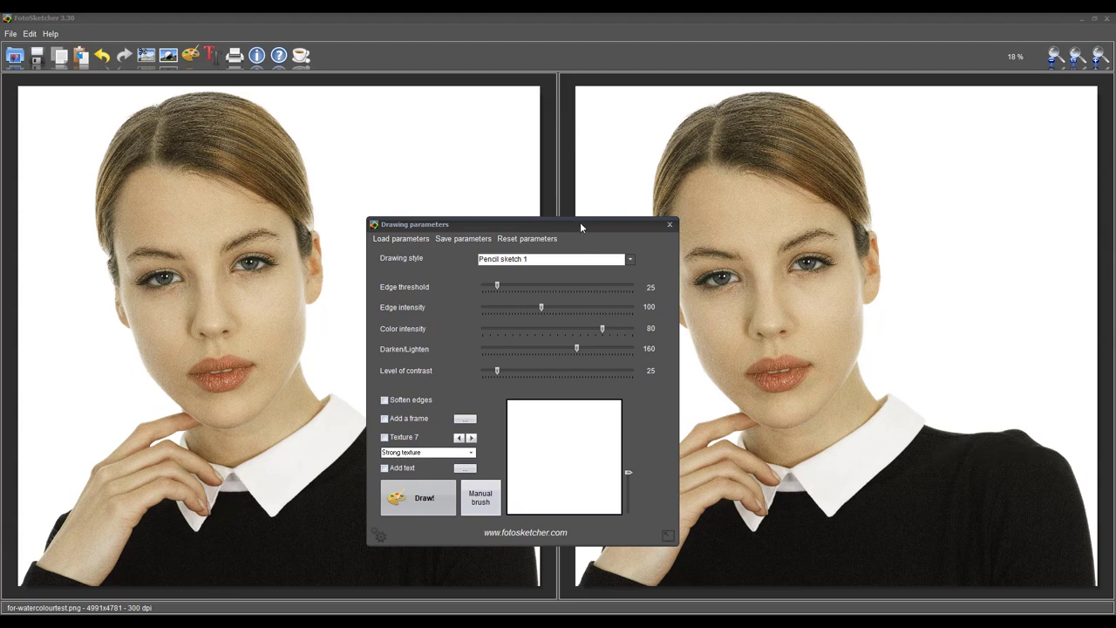
drag(580, 225, 594, 127)
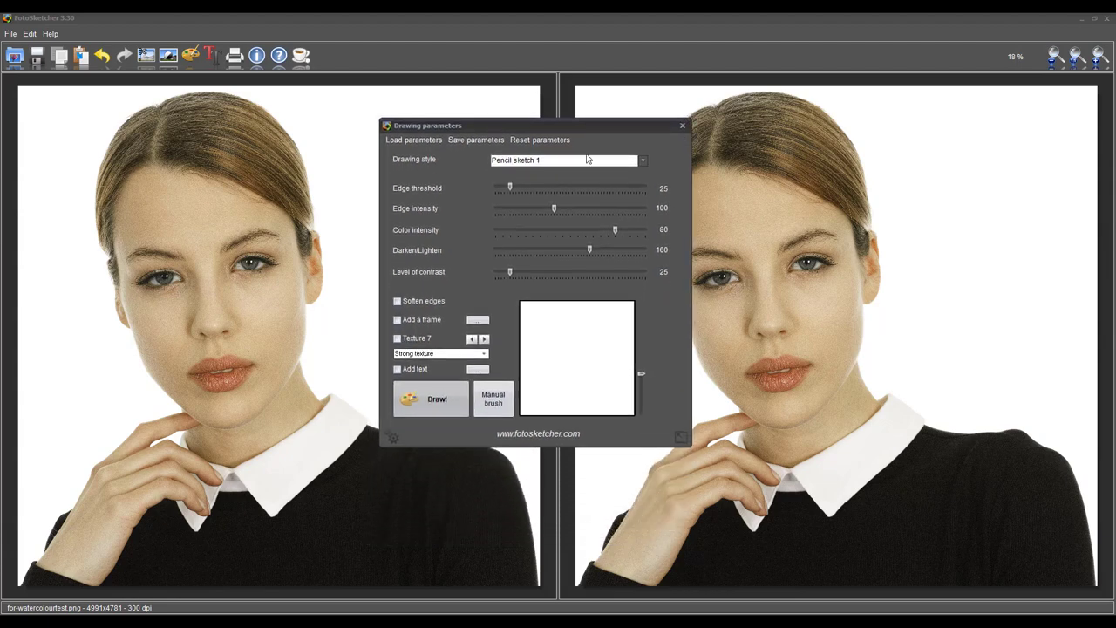
click(644, 164)
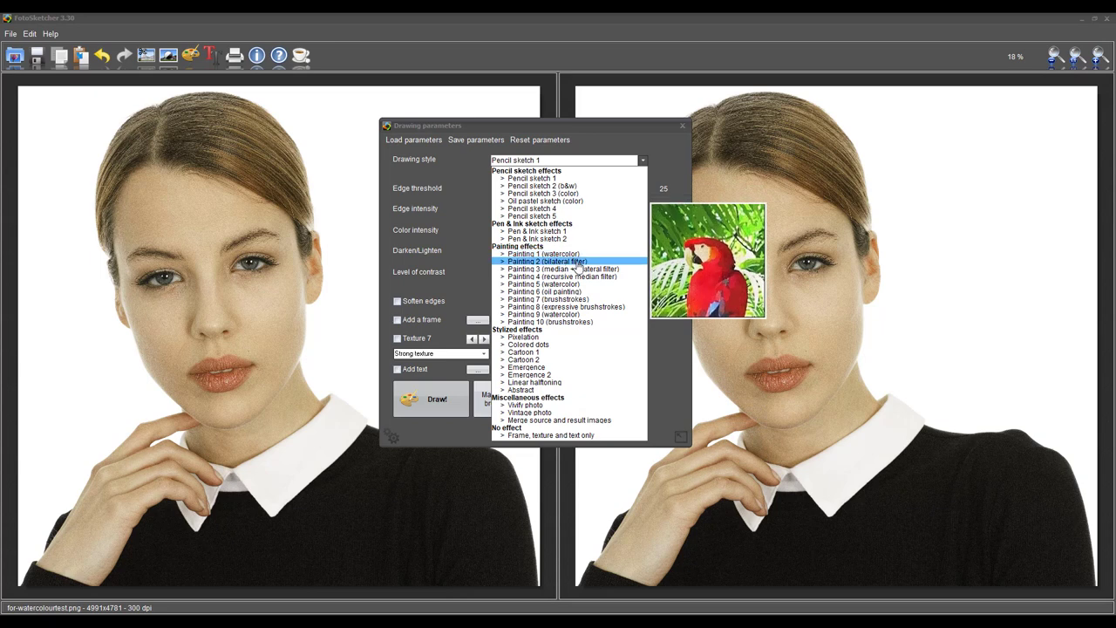
click(525, 286)
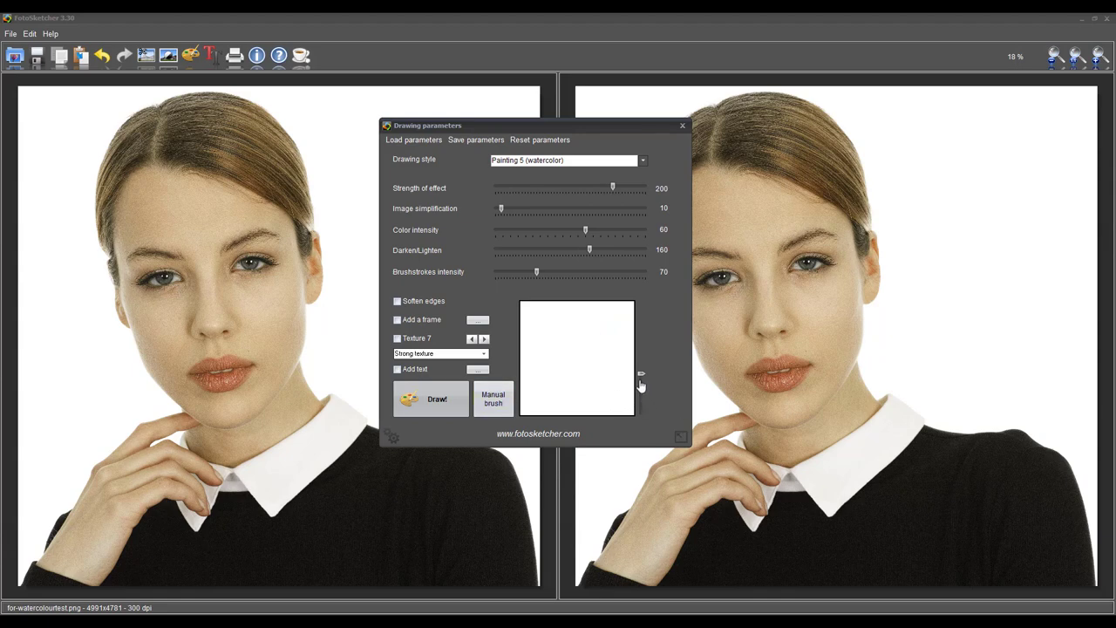
drag(640, 376, 640, 406)
drag(643, 410, 637, 414)
- Render the portrait as a Painting 5 watercolour, inspect it, and start saving the drawing
click(430, 400)
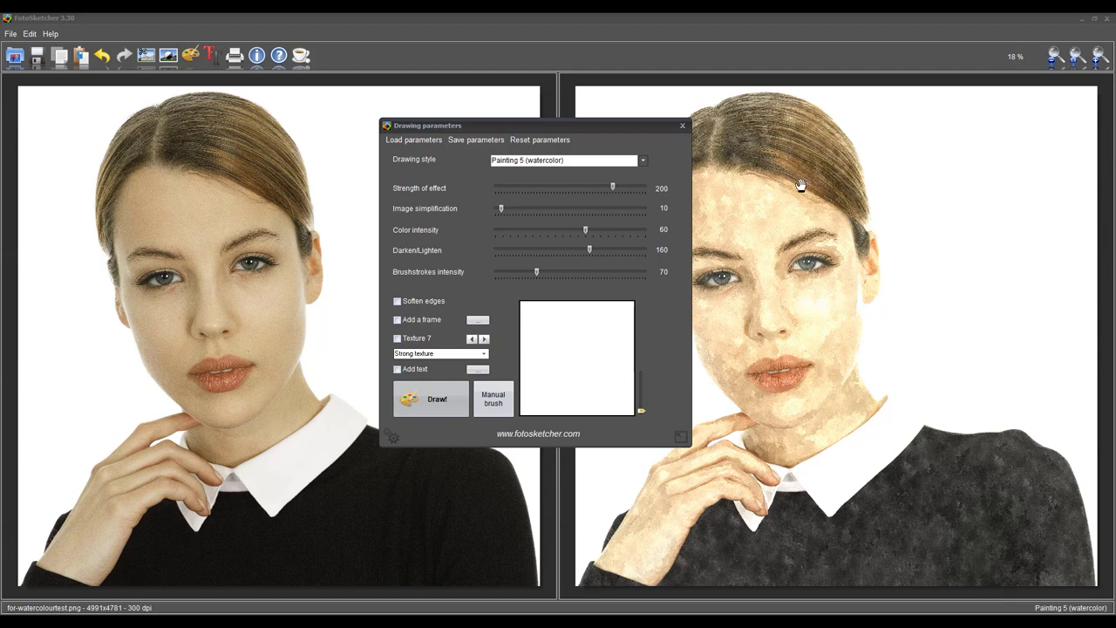
drag(612, 125, 493, 141)
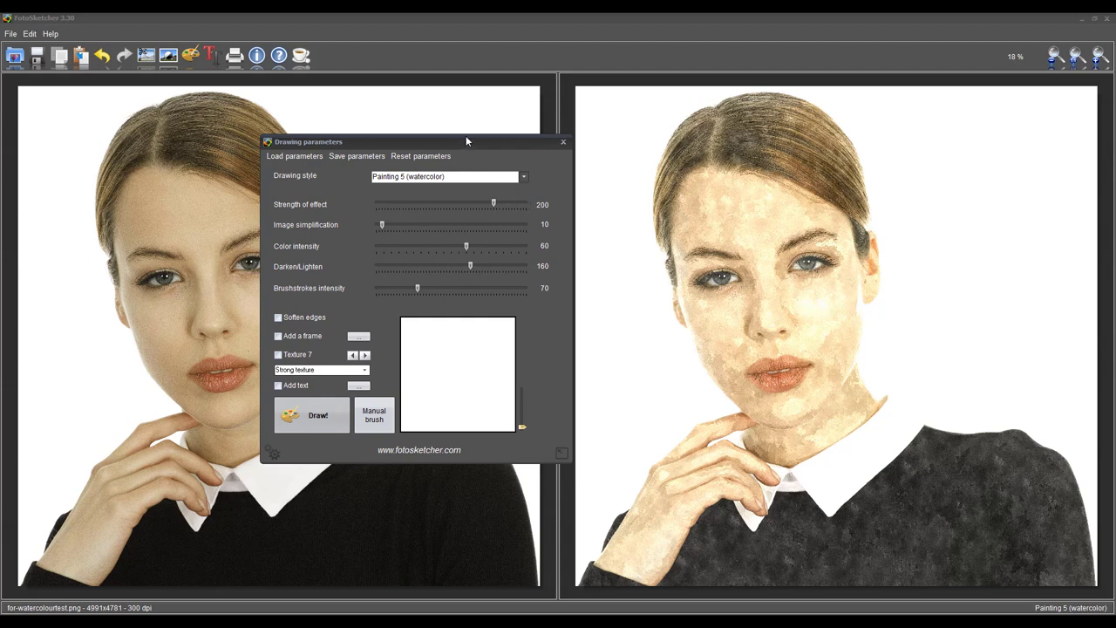
drag(468, 143, 624, 138)
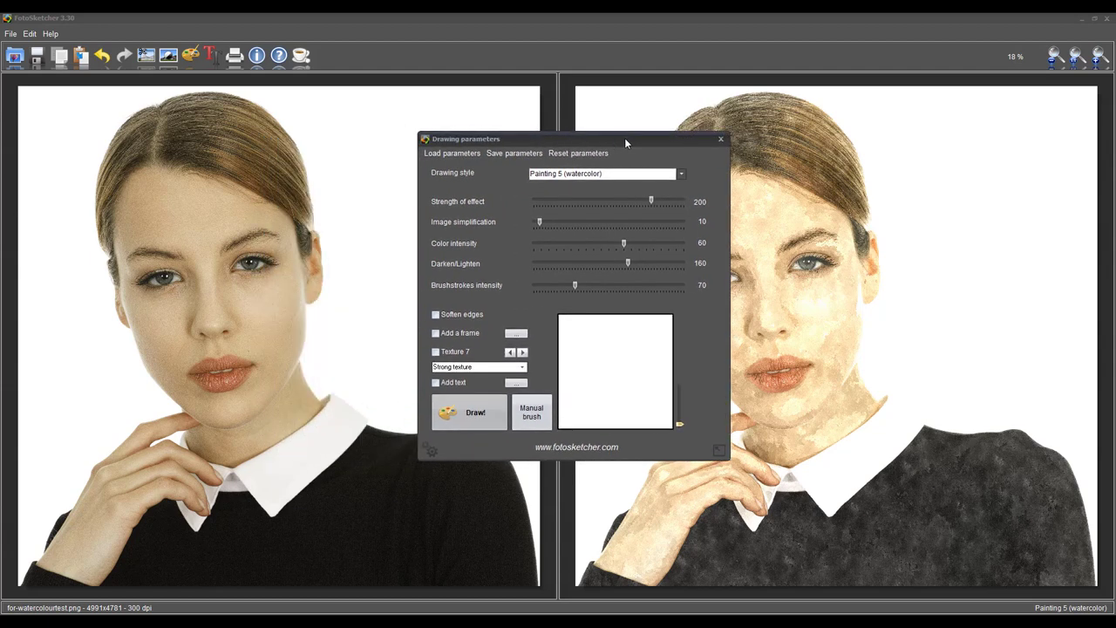
click(39, 66)
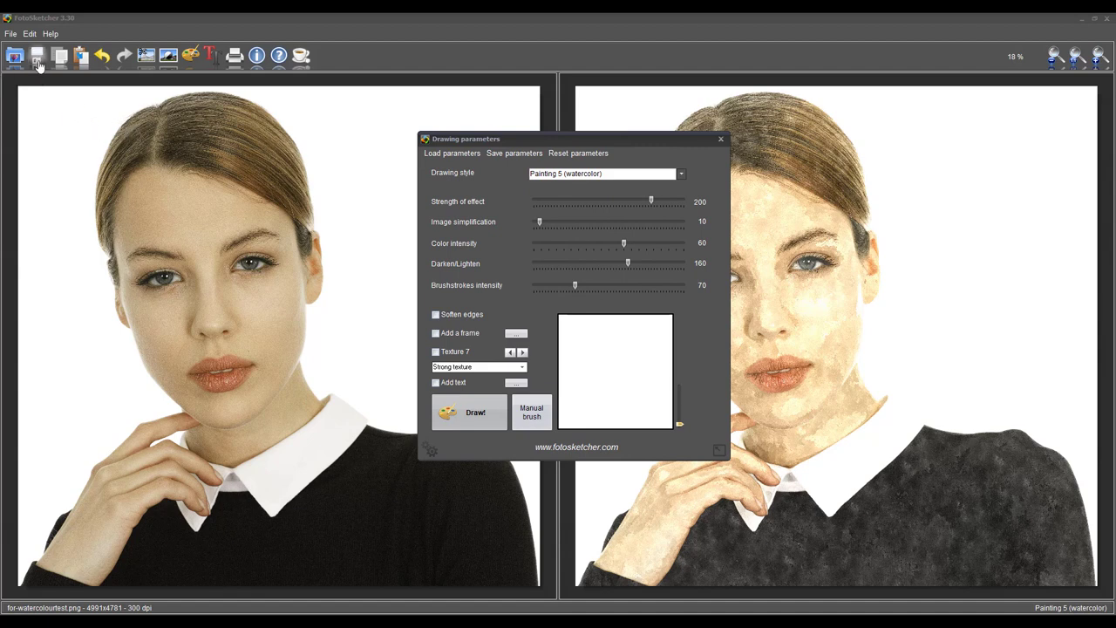
- Close FotoSketcher and open for-watercolourtest2.png in Affinity Photo as a second document
click(1108, 22)
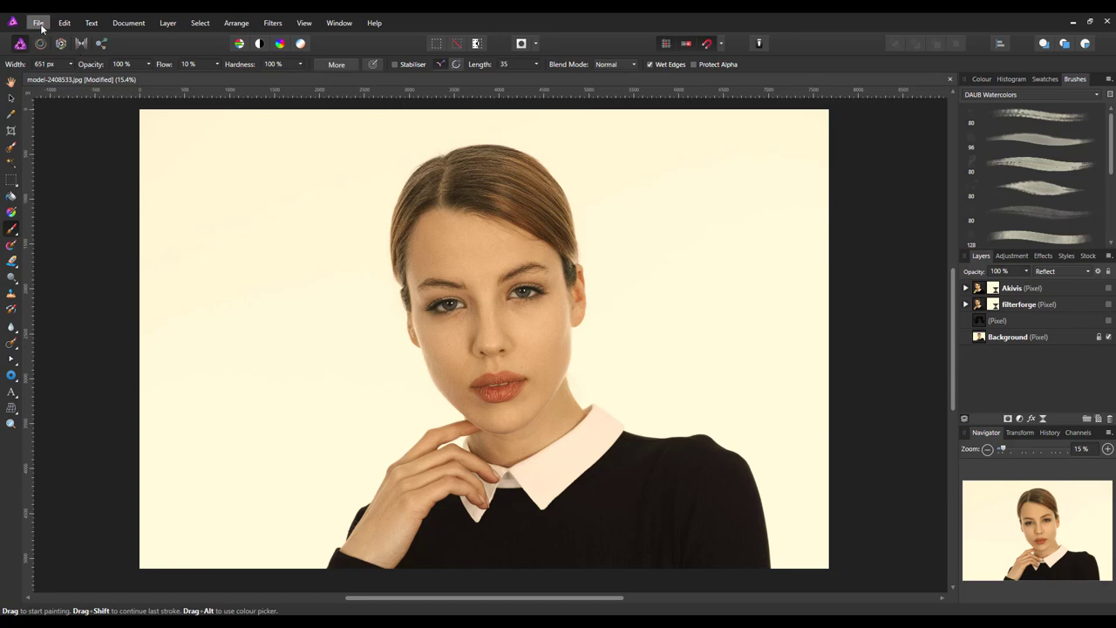
click(40, 24)
click(48, 142)
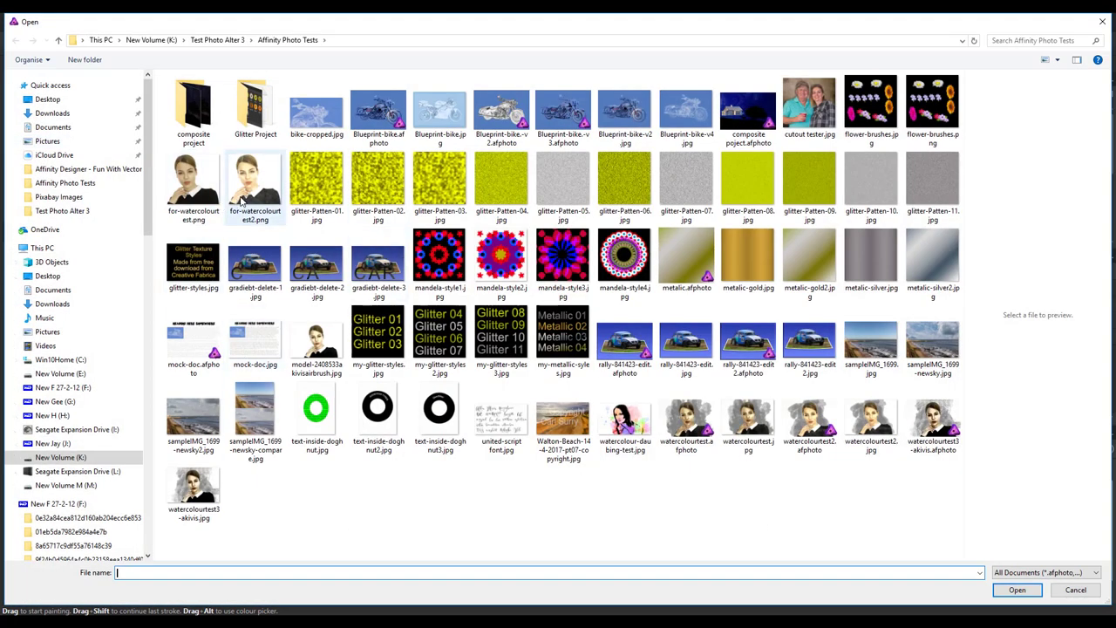
click(250, 193)
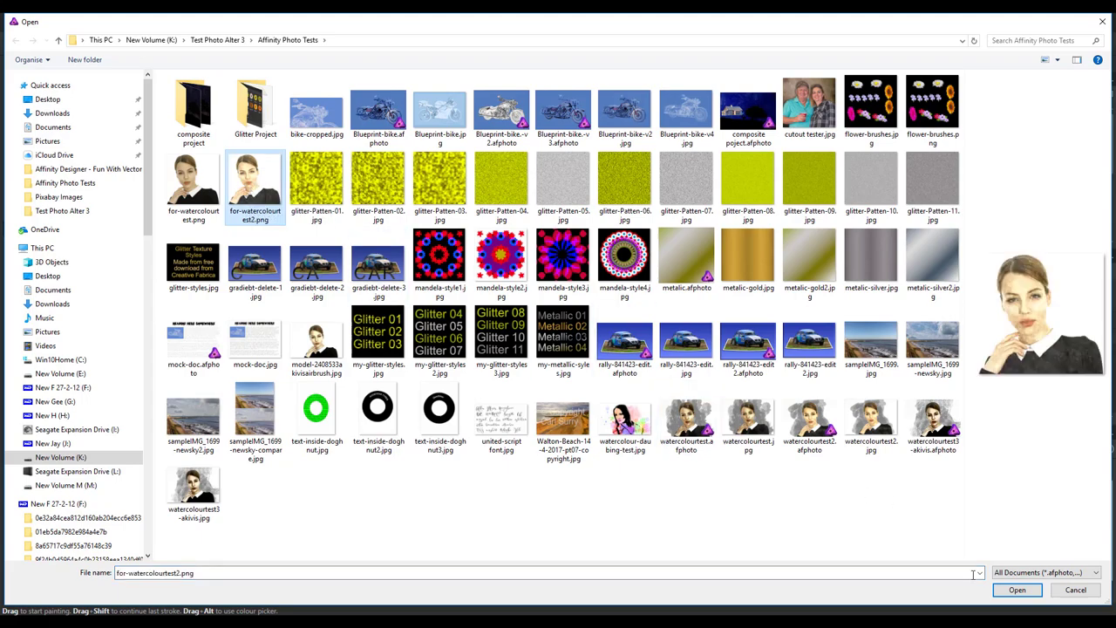
click(1016, 589)
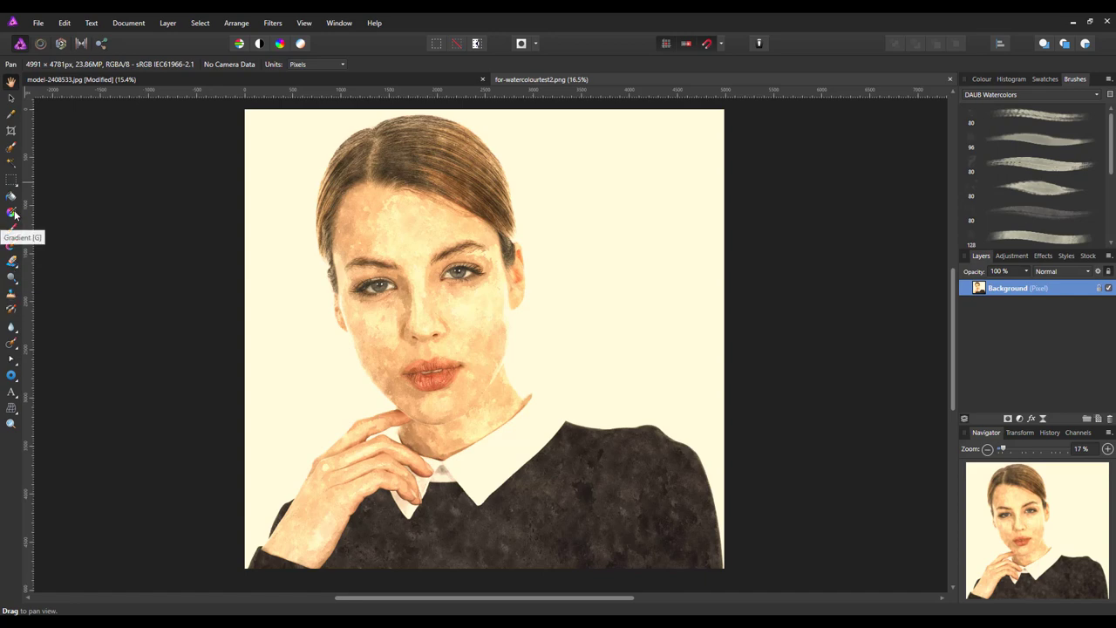
- Brush-select the painted figure with a large then smaller Selection Brush, and copy it to a new layer
click(9, 150)
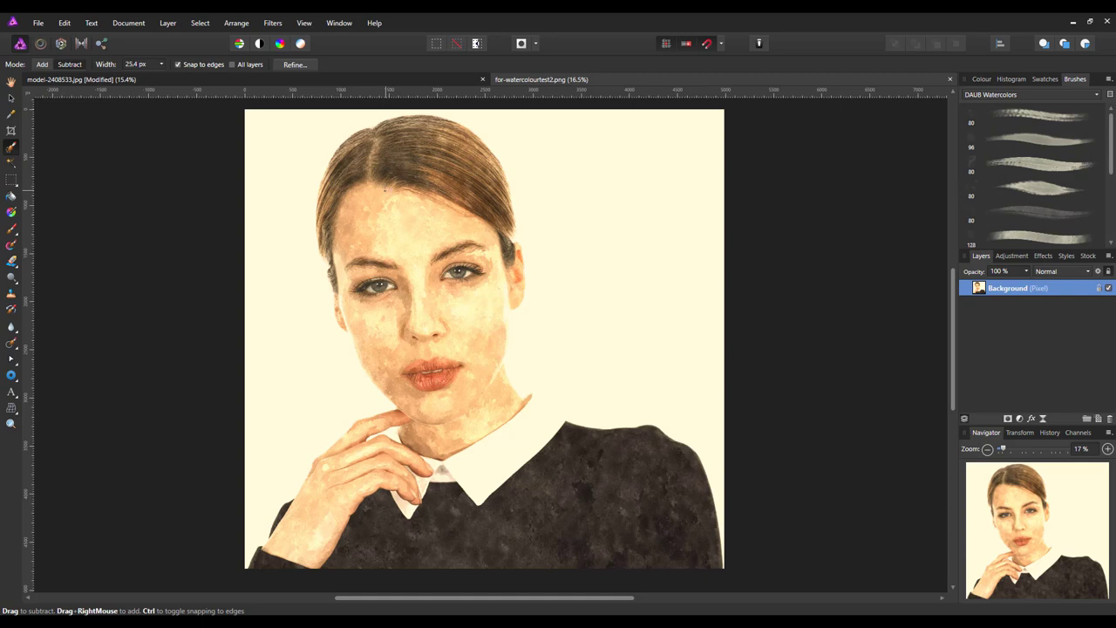
key(bracketright)
key(bracketright)
key(bracketright)
key(bracketright)
key(bracketright)
key(bracketright)
key(bracketright)
key(bracketright)
click(42, 65)
drag(399, 188, 390, 157)
mouse_move(423, 262)
mouse_down()
mouse_move(444, 388)
mouse_move(484, 475)
mouse_move(521, 510)
mouse_move(585, 539)
mouse_move(634, 529)
mouse_move(387, 537)
mouse_move(354, 509)
mouse_move(322, 533)
mouse_move(430, 493)
mouse_move(285, 562)
mouse_move(525, 437)
mouse_move(526, 446)
mouse_move(470, 393)
mouse_move(468, 327)
mouse_move(494, 271)
mouse_move(440, 171)
mouse_up()
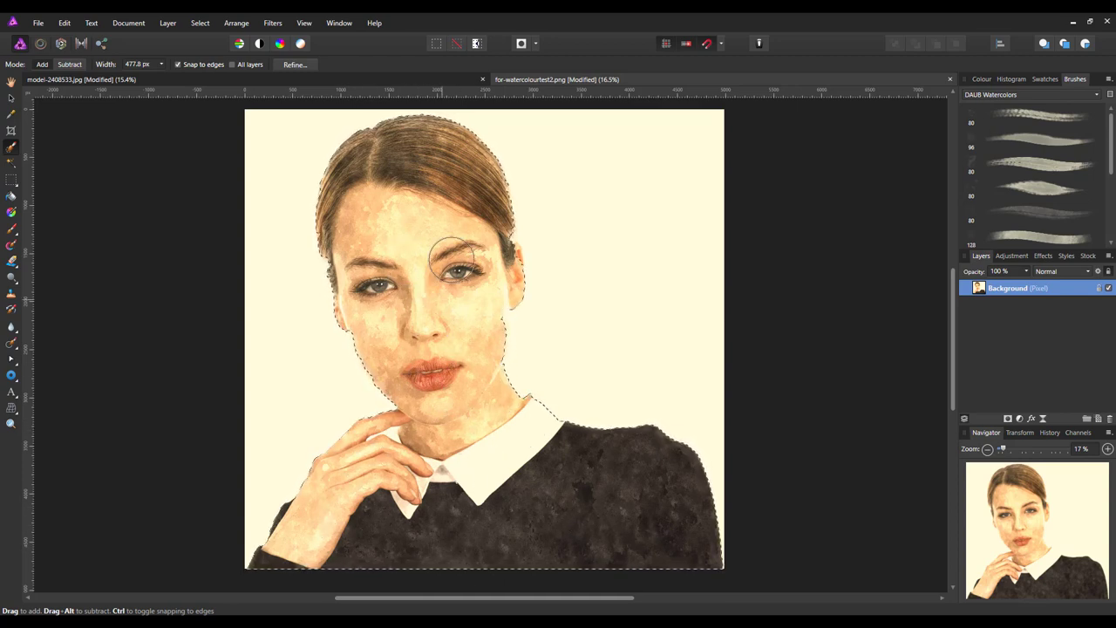
click(42, 64)
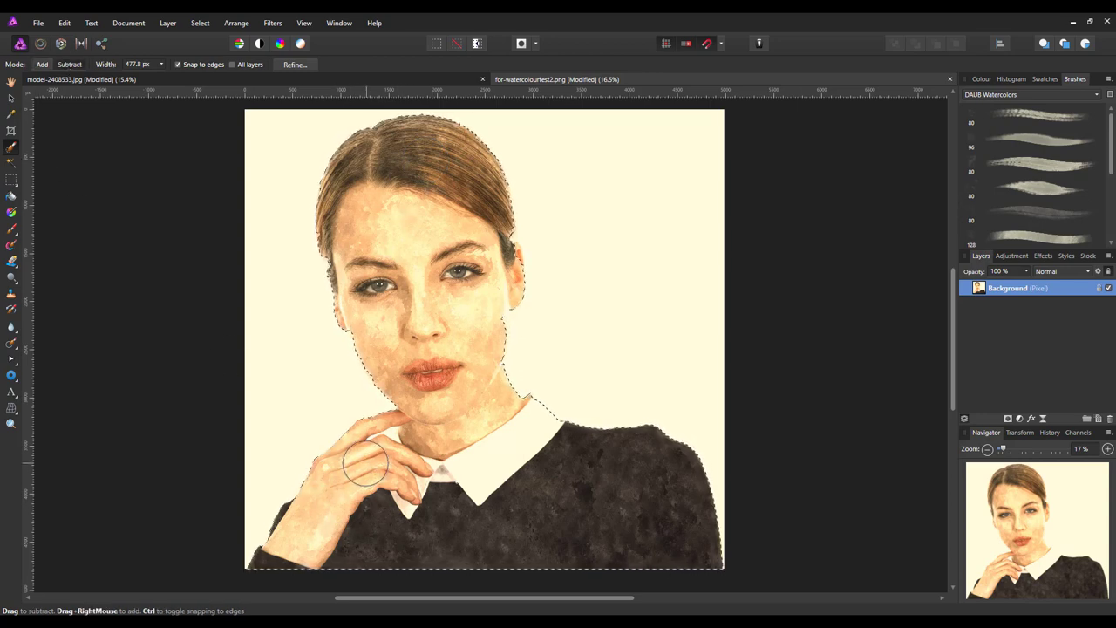
key([)
key([)
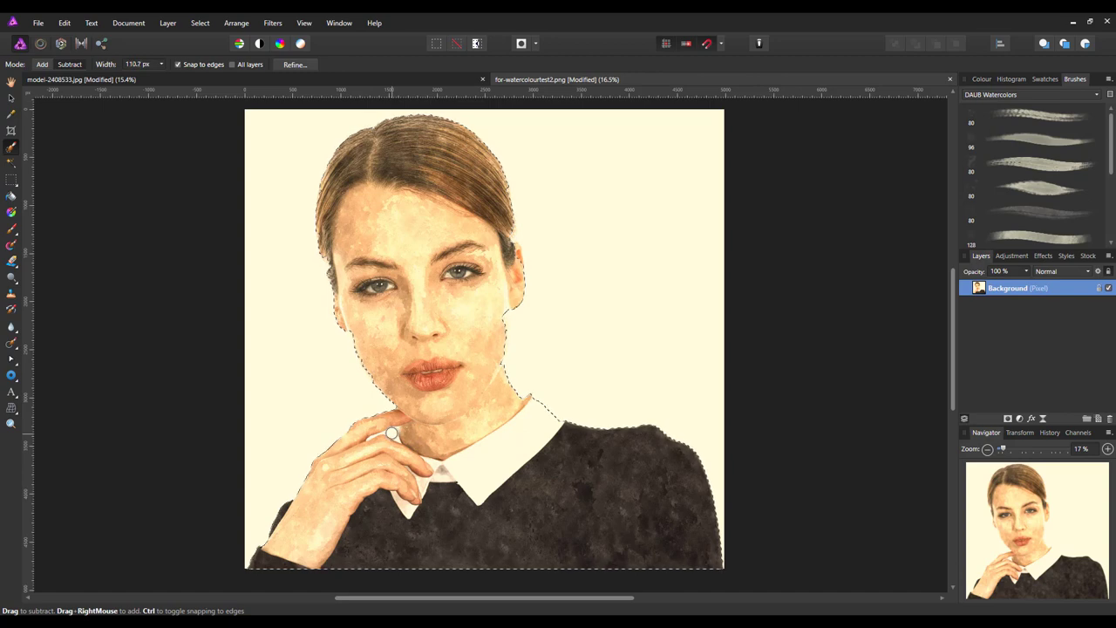
key([)
key([)
key([)
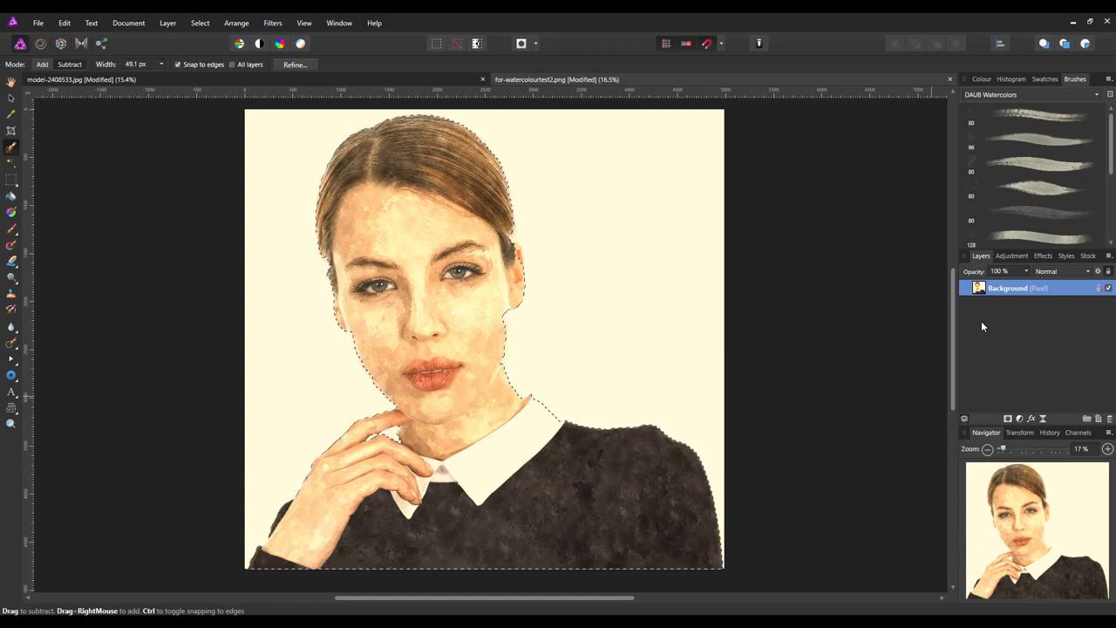
key(ctrl+j)
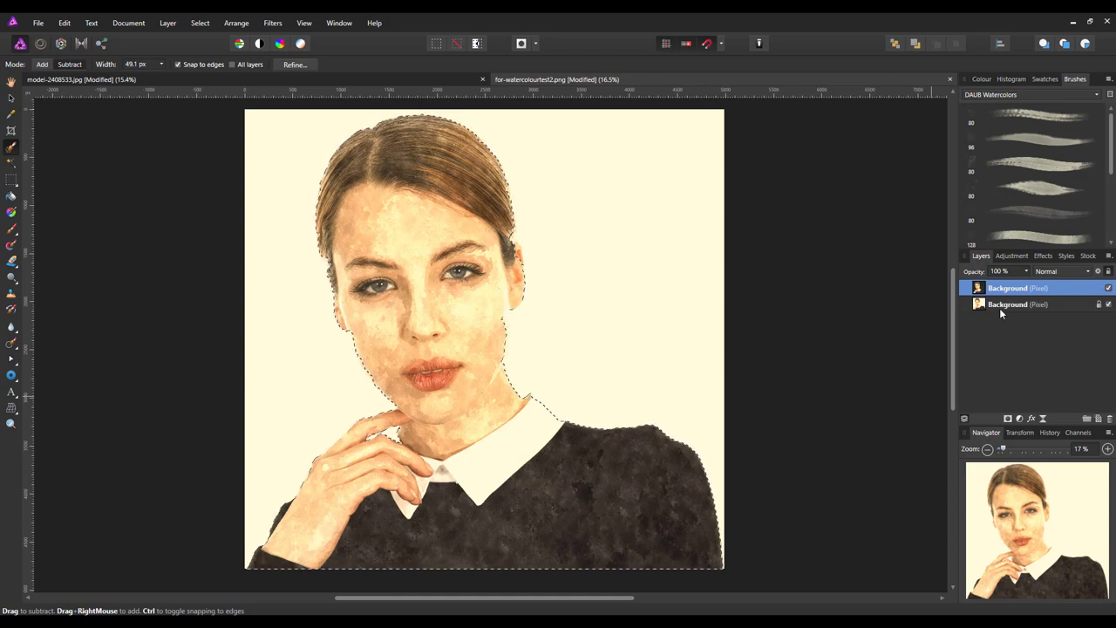
- Copy the figure layer and paste it above the now-visible grey strokes layer in model-2408533.jpg
right_click(998, 293)
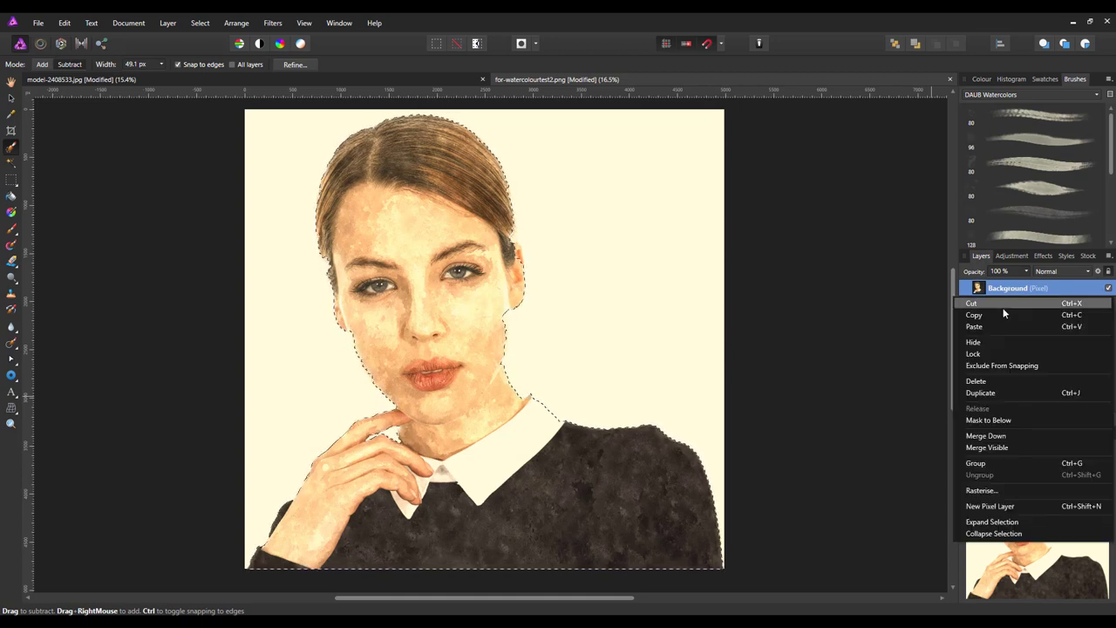
click(993, 313)
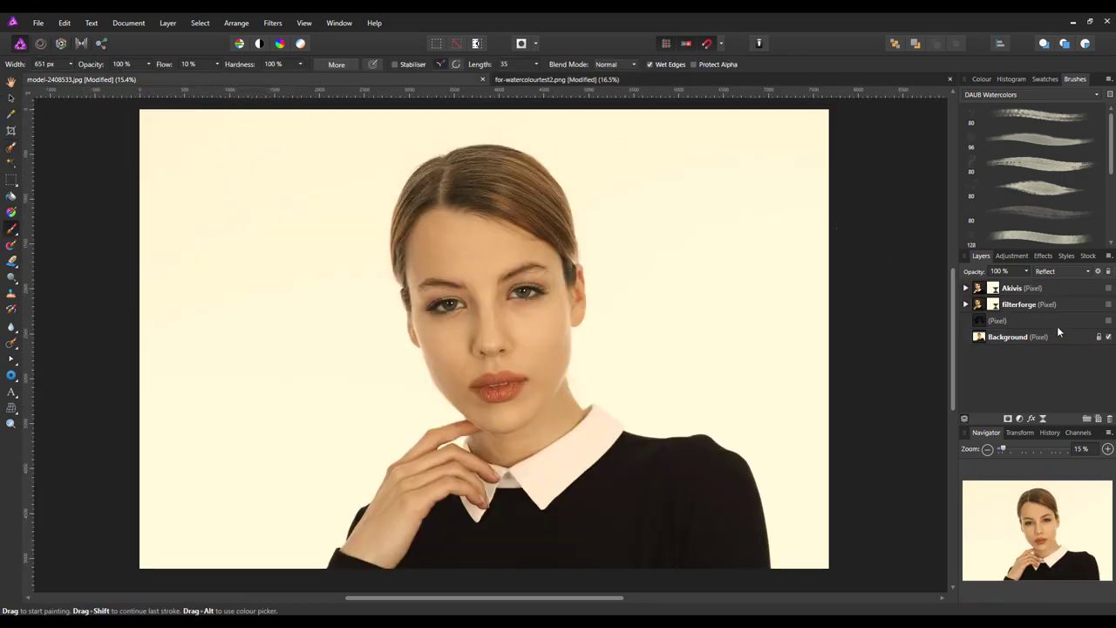
click(1109, 321)
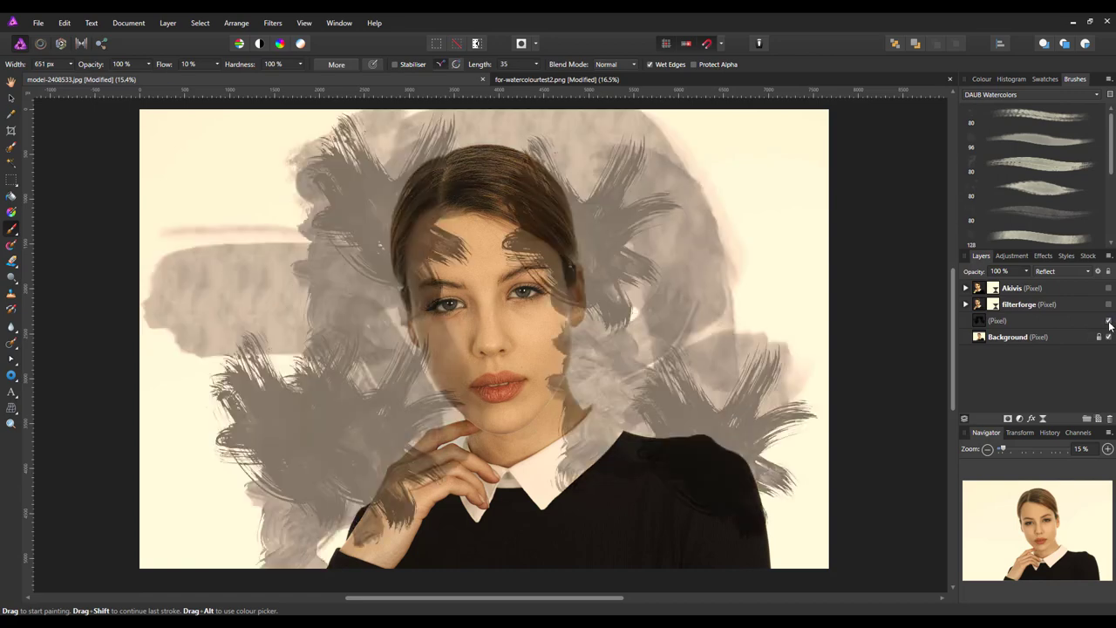
click(1044, 321)
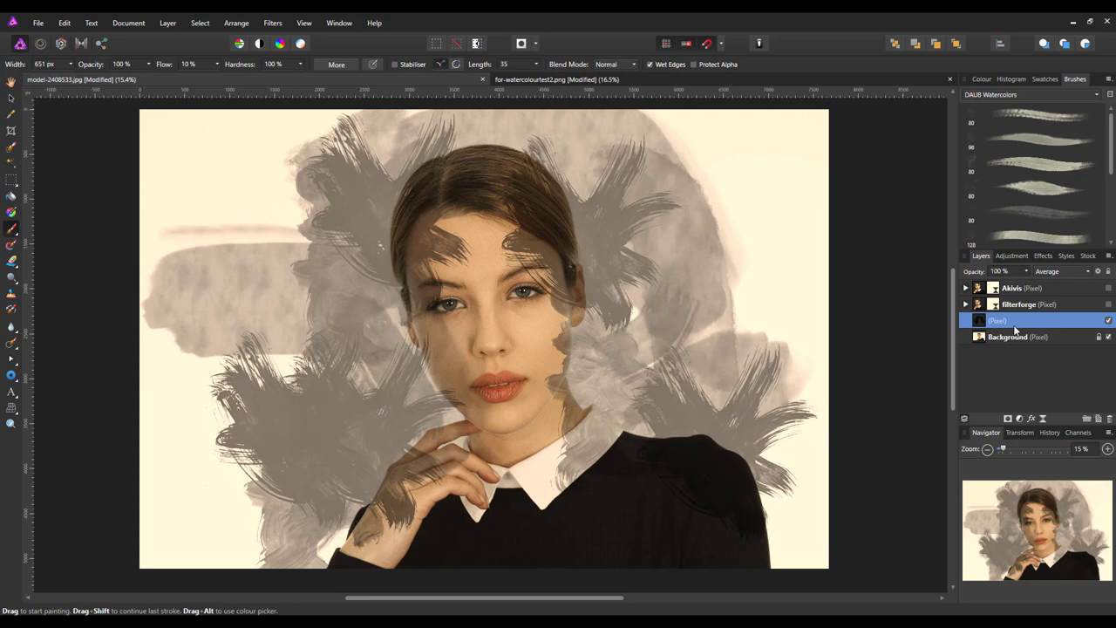
click(65, 22)
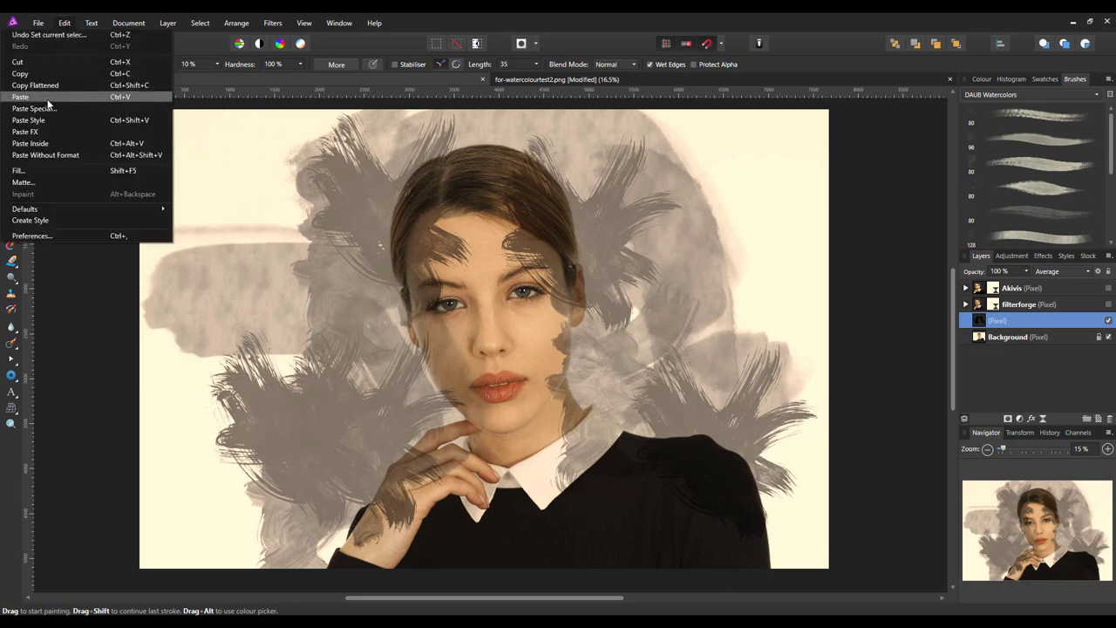
click(22, 97)
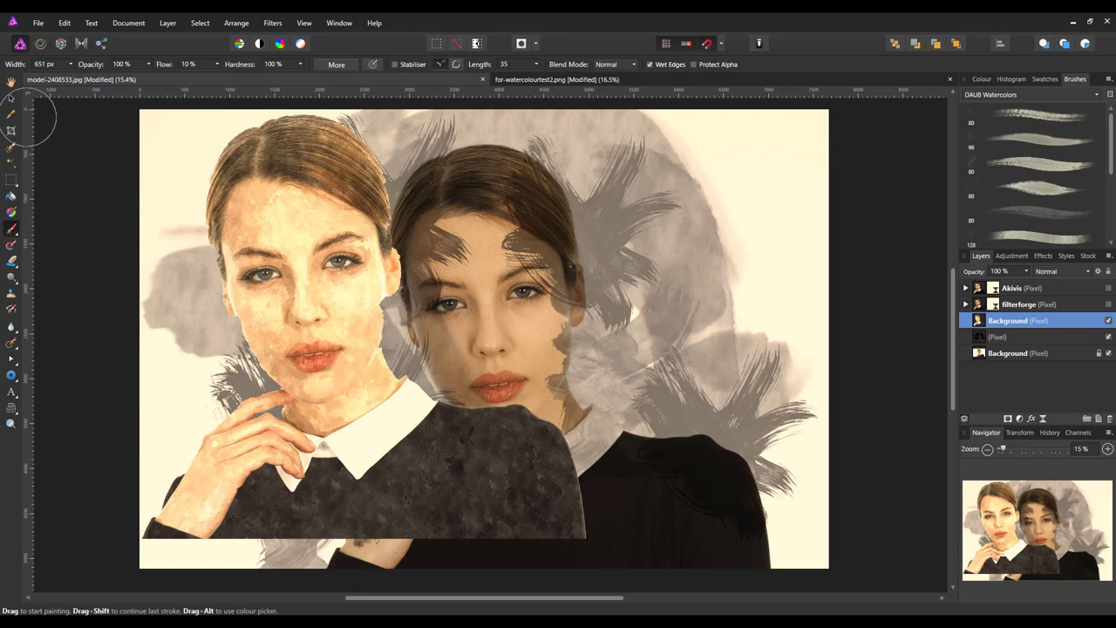
- Move and slightly enlarge the pasted figure over the portrait, its bottom flush with the canvas edge
click(10, 97)
drag(351, 460, 536, 499)
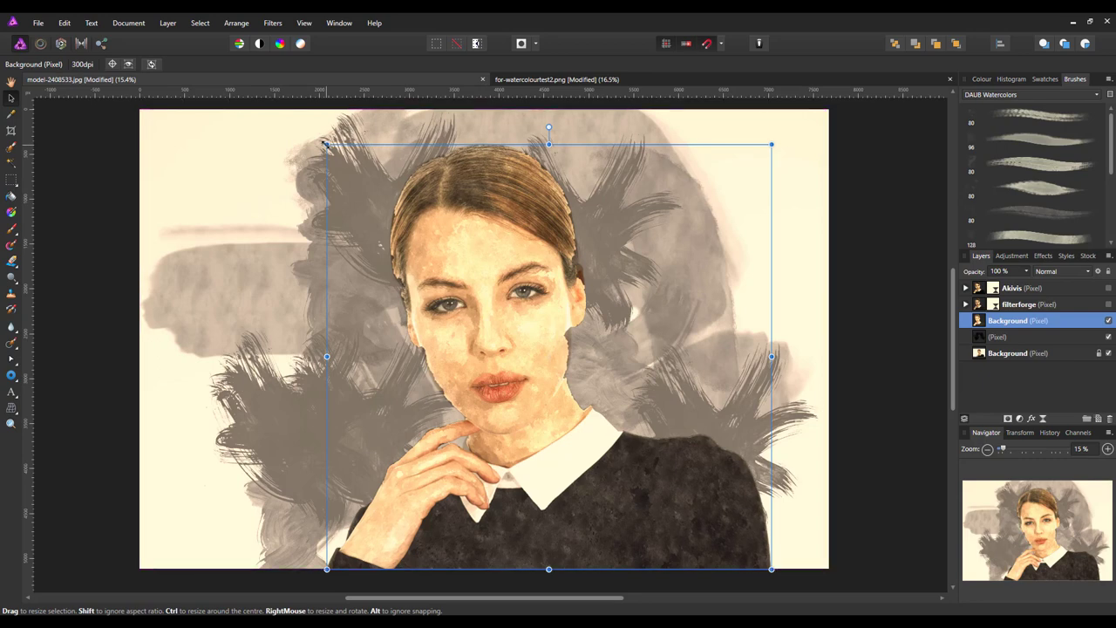
drag(326, 144, 316, 136)
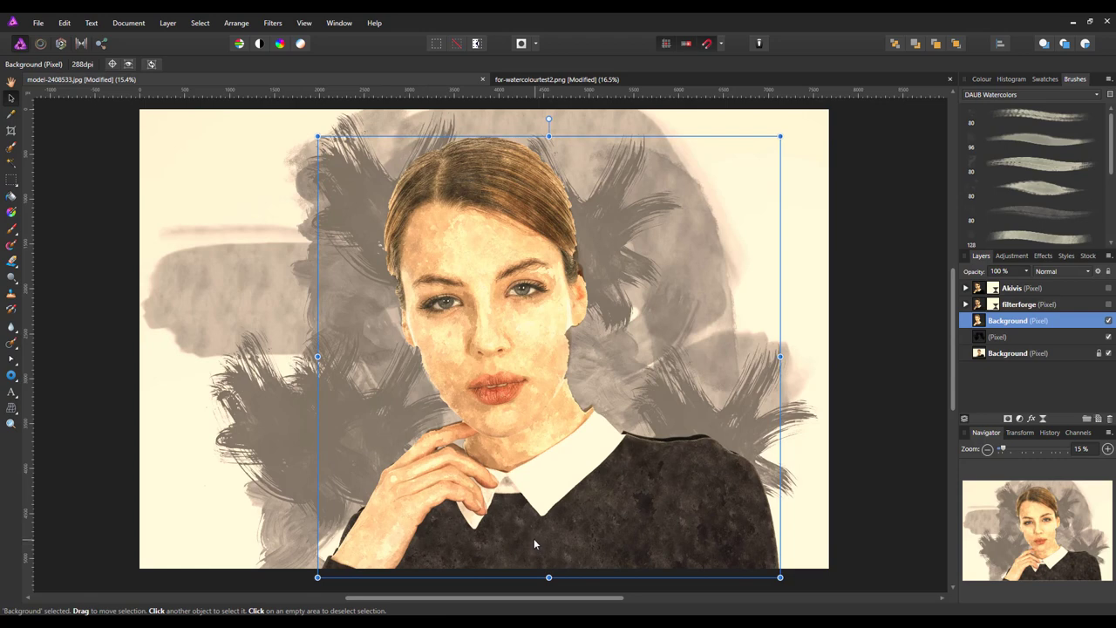
drag(534, 538, 536, 534)
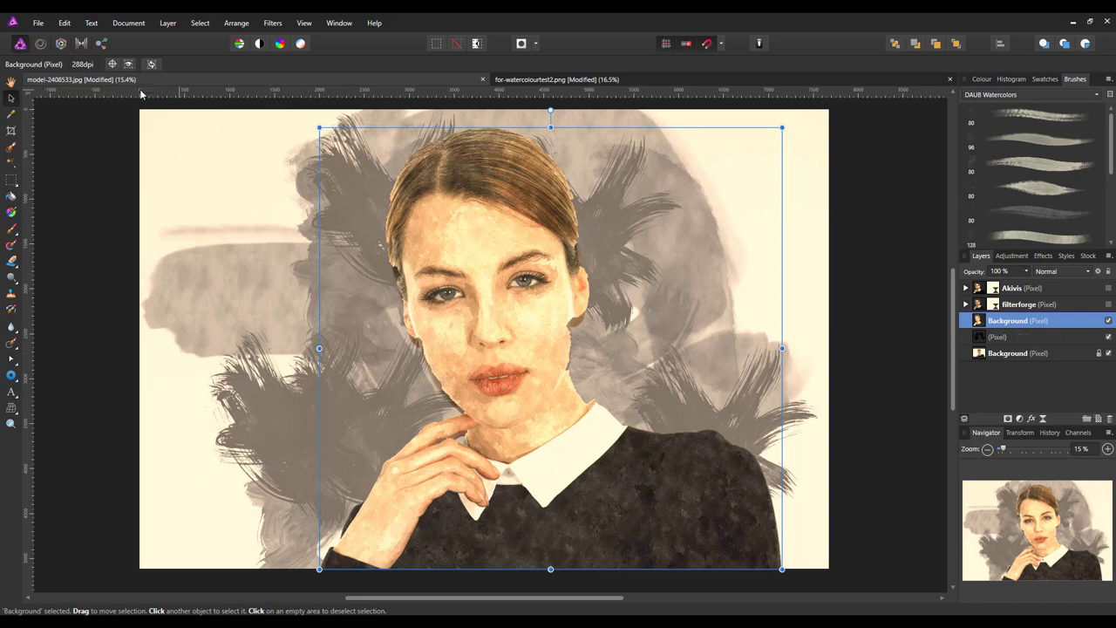
- Add a live Gaussian Blur filter layer with a radius of about 7.6 px
click(167, 23)
mouse_move(80, 131)
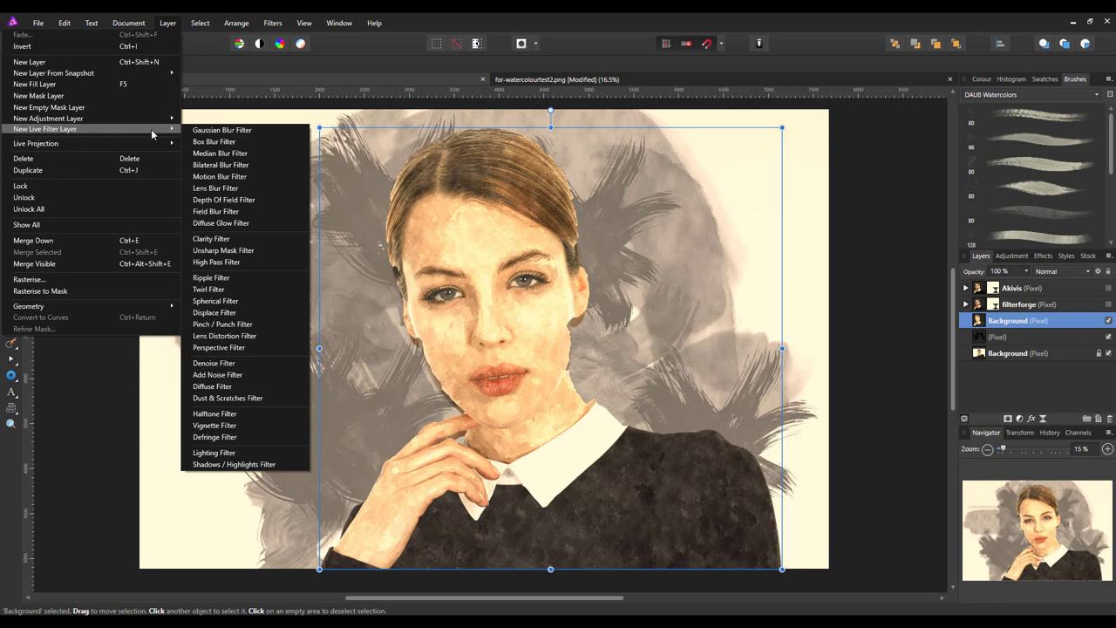
click(211, 131)
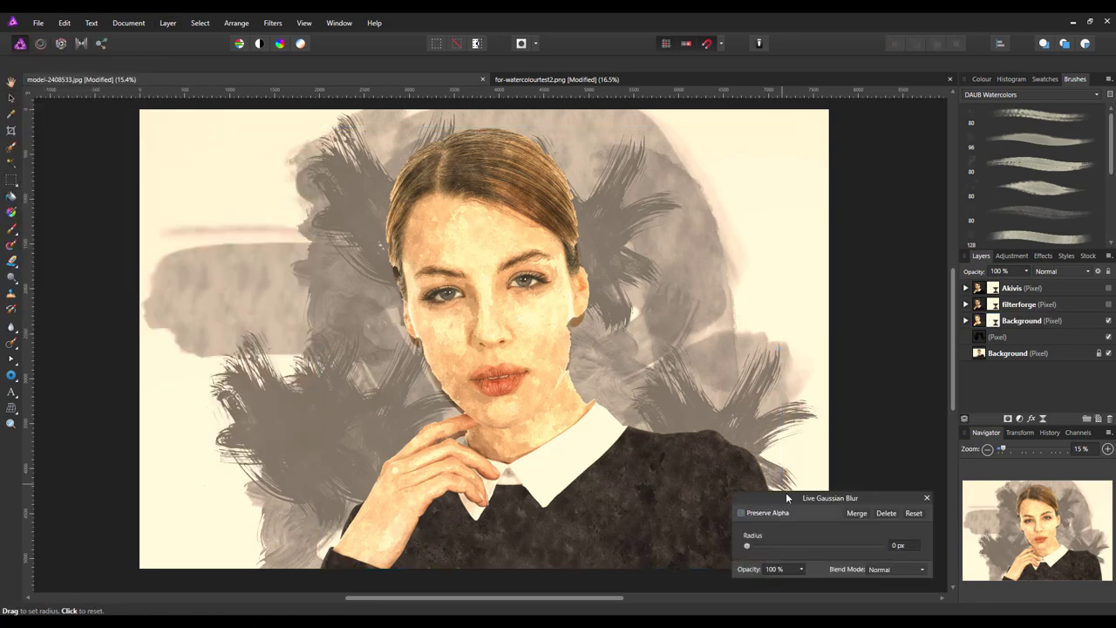
drag(749, 549, 799, 551)
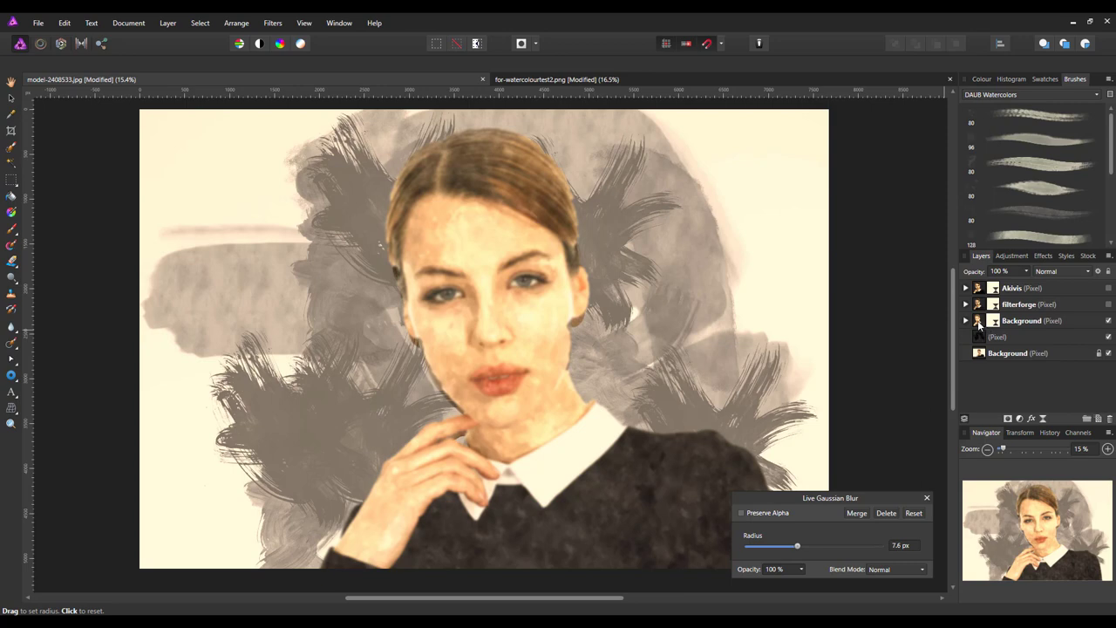
click(978, 320)
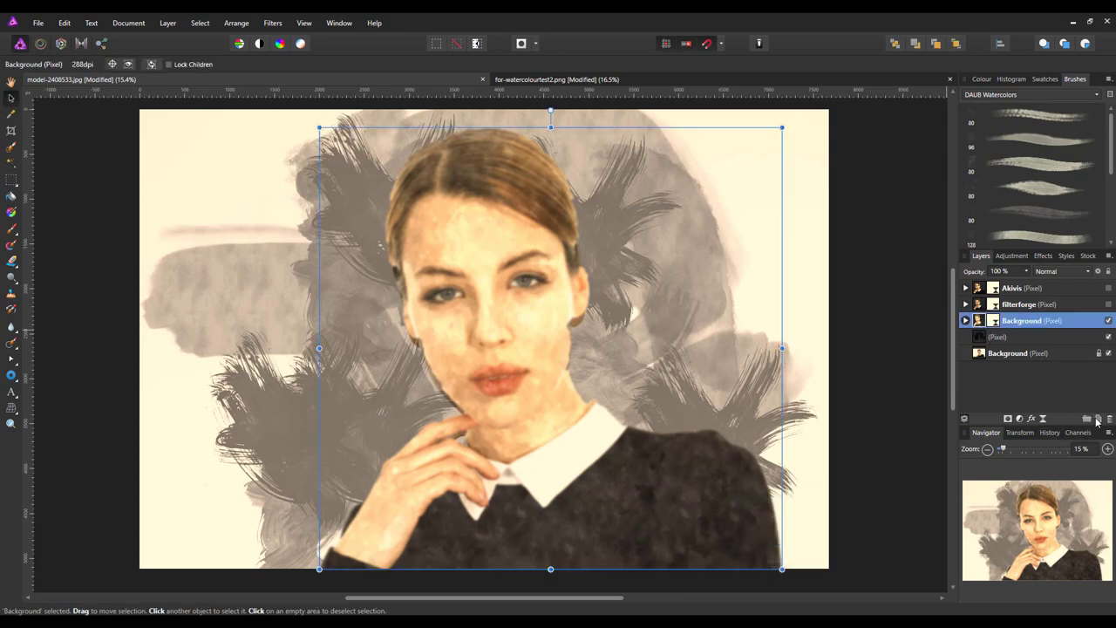
- Add a new pixel layer inside the Background group and set its blend mode to Reflect
click(1099, 420)
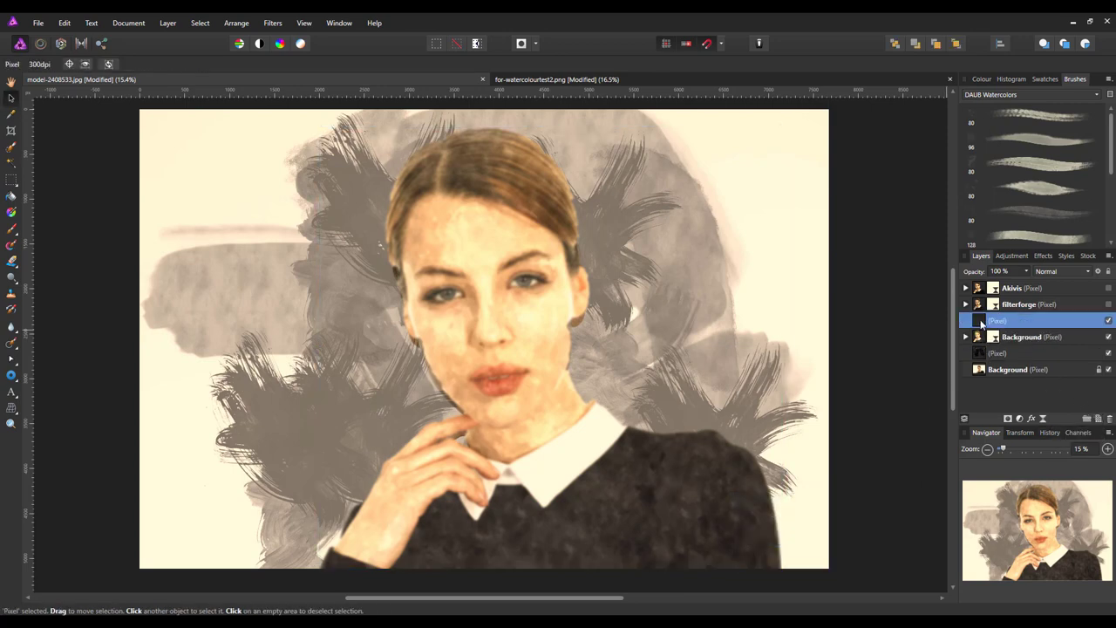
drag(968, 321, 993, 348)
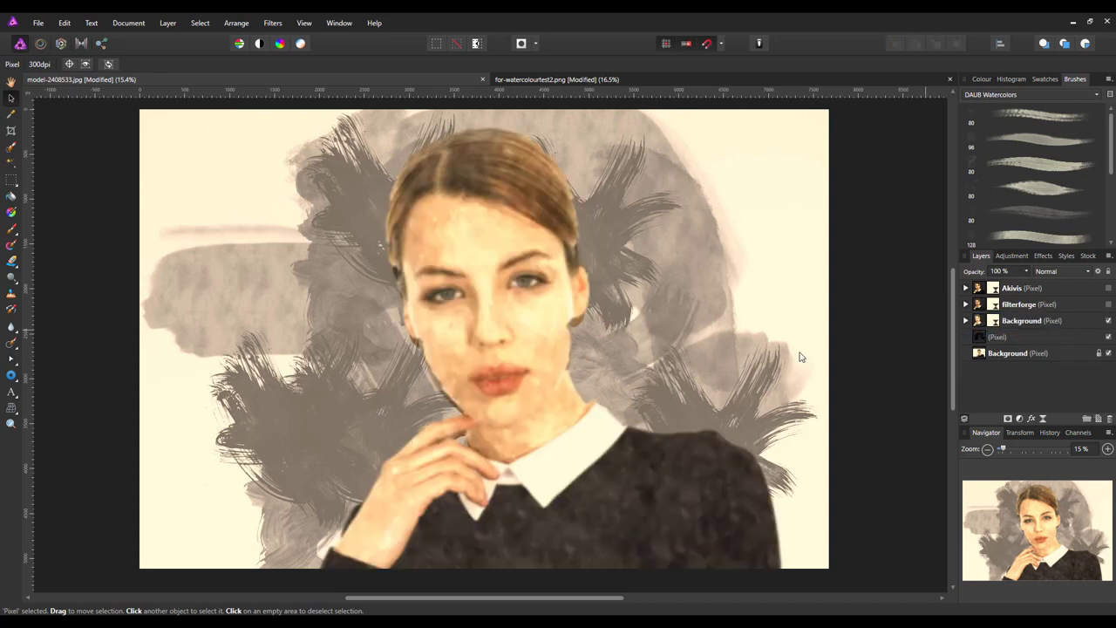
click(11, 228)
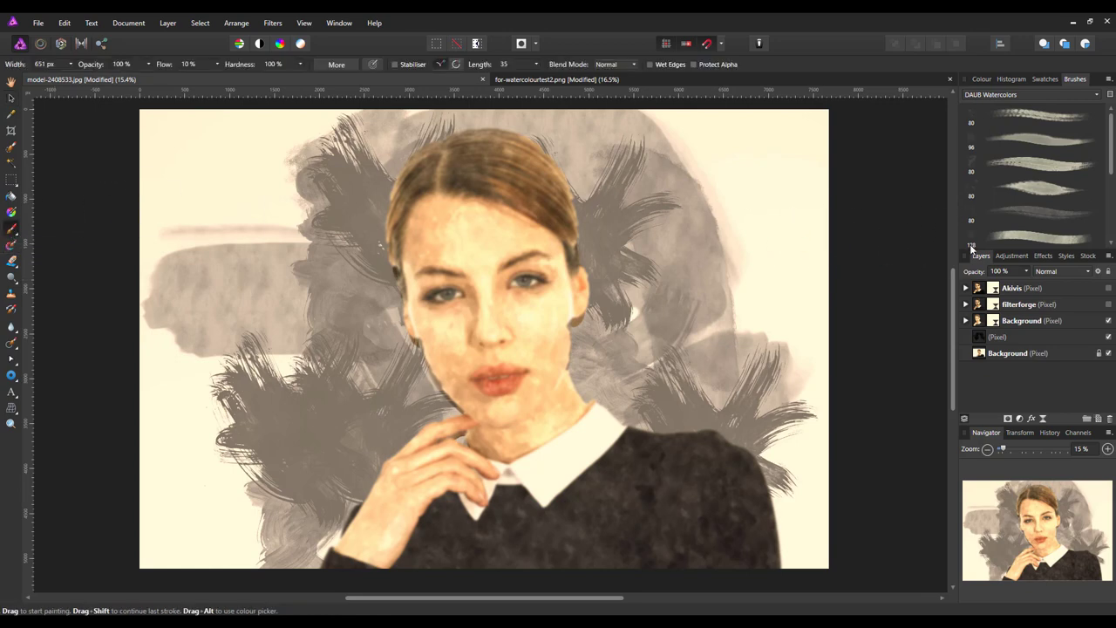
click(966, 320)
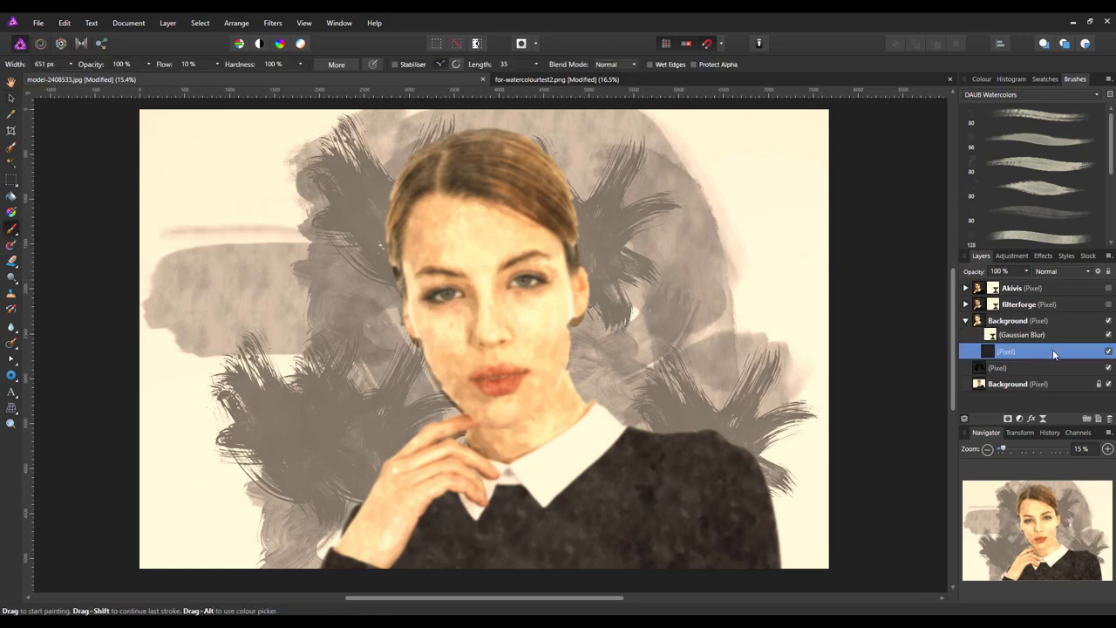
click(1089, 273)
drag(1091, 340, 1099, 436)
click(1052, 445)
- Paint soft watercolour dabs over the forehead with a DAUB brush at about 514 px
click(1047, 211)
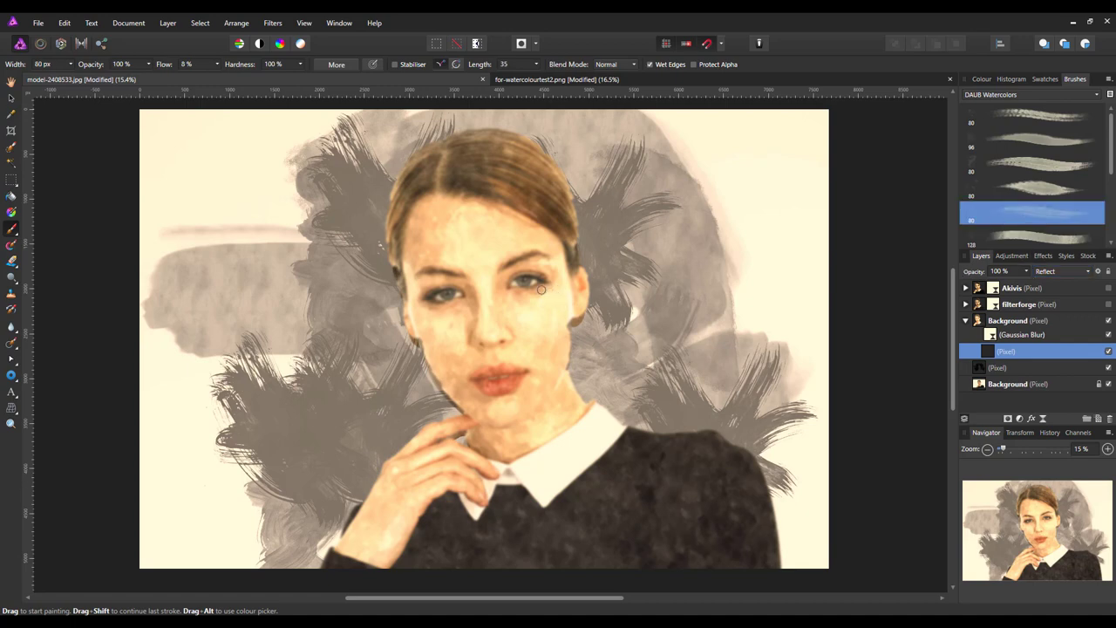
key(bracketright)
key(bracketright)
key(bracketright)
key(bracketright)
key(bracketright)
key(bracketright)
key(bracketright)
key(bracketright)
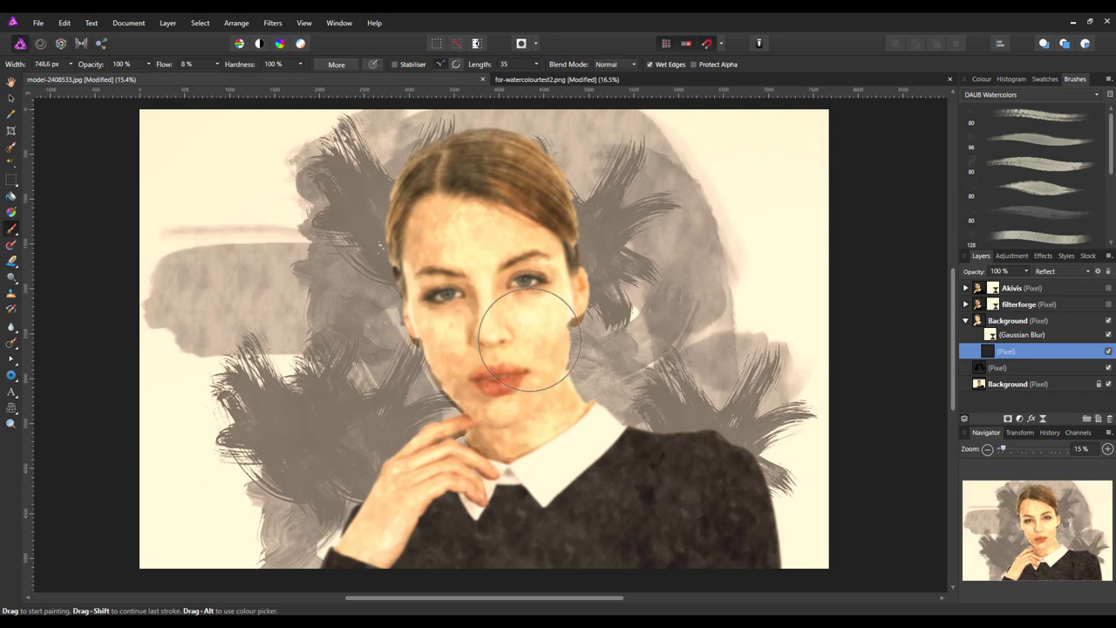
key(bracketright)
key(bracketright)
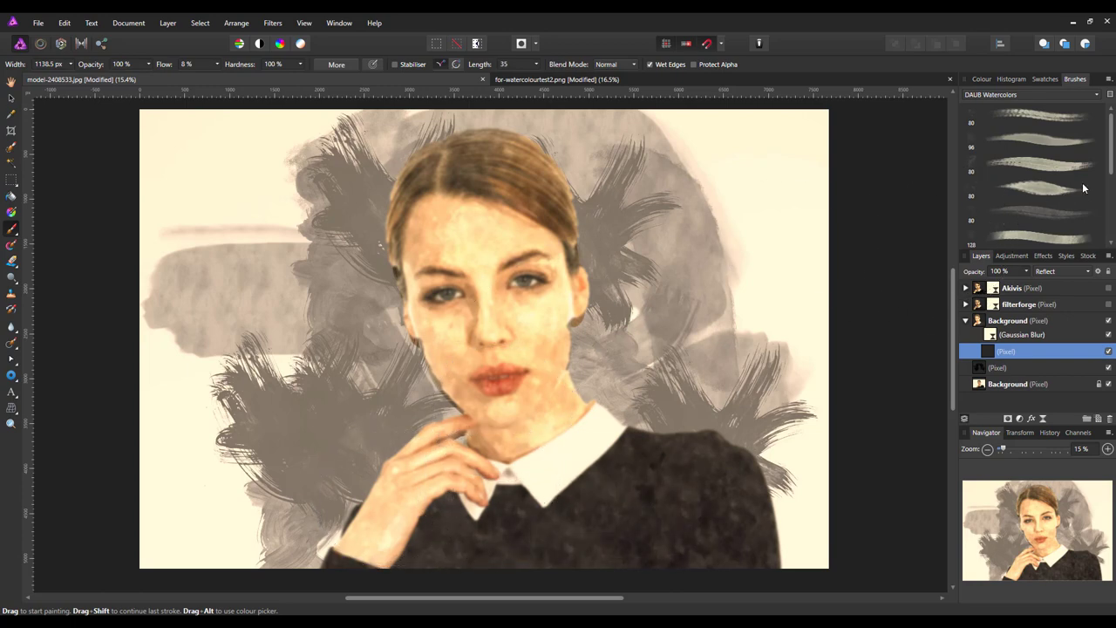
mouse_move(1112, 133)
mouse_down()
mouse_move(1107, 214)
mouse_move(1075, 232)
mouse_up()
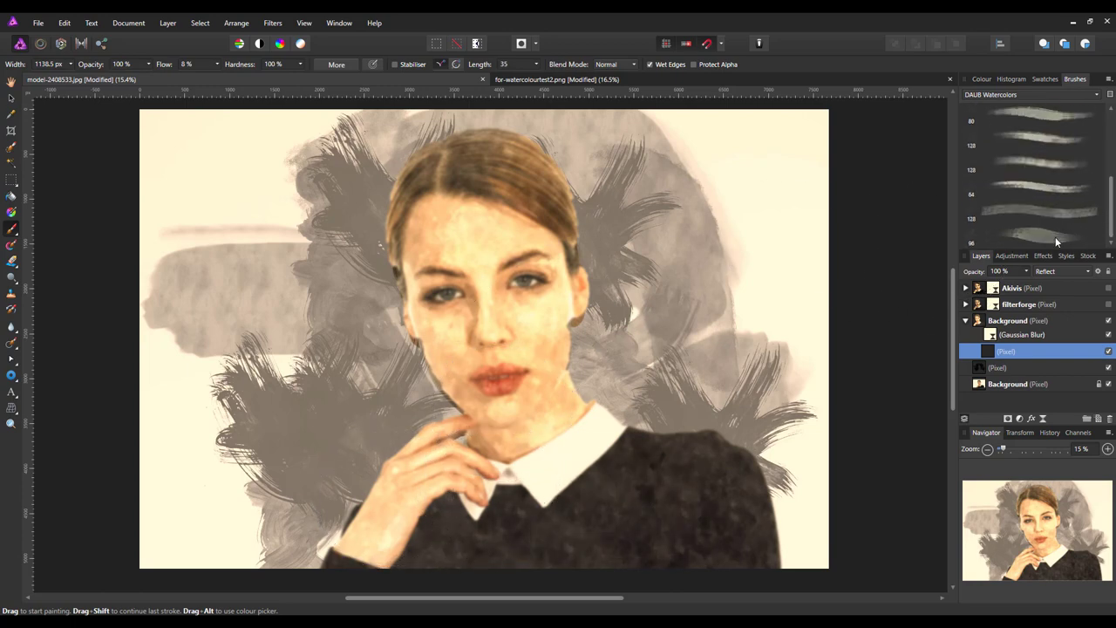
click(1055, 234)
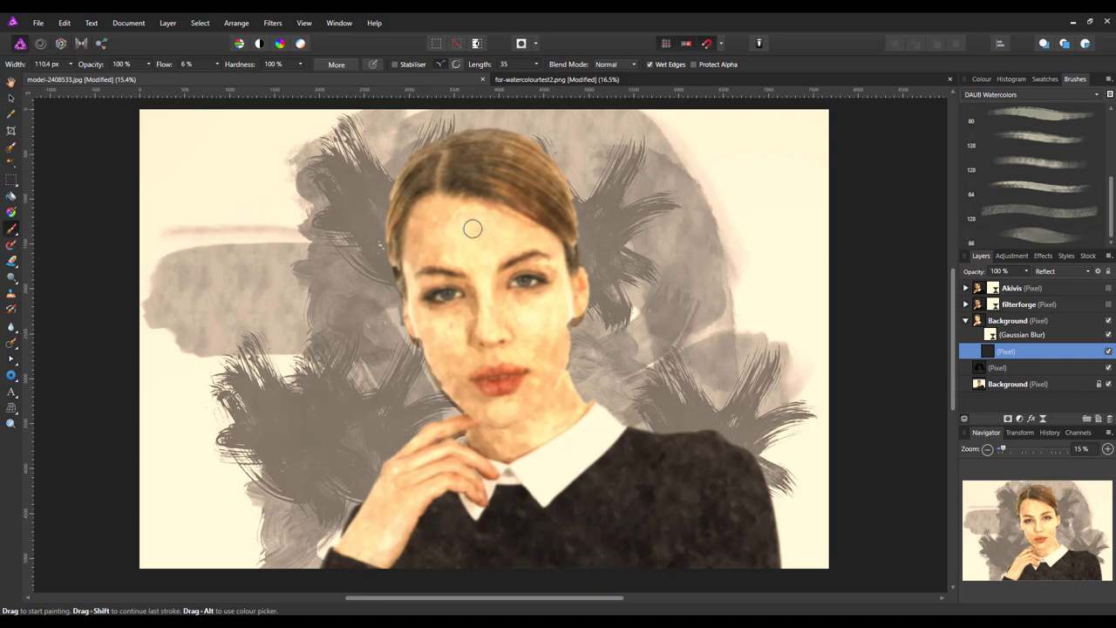
key(bracketright)
key(bracketright)
key(bracketright)
key(bracketright)
key(bracketright)
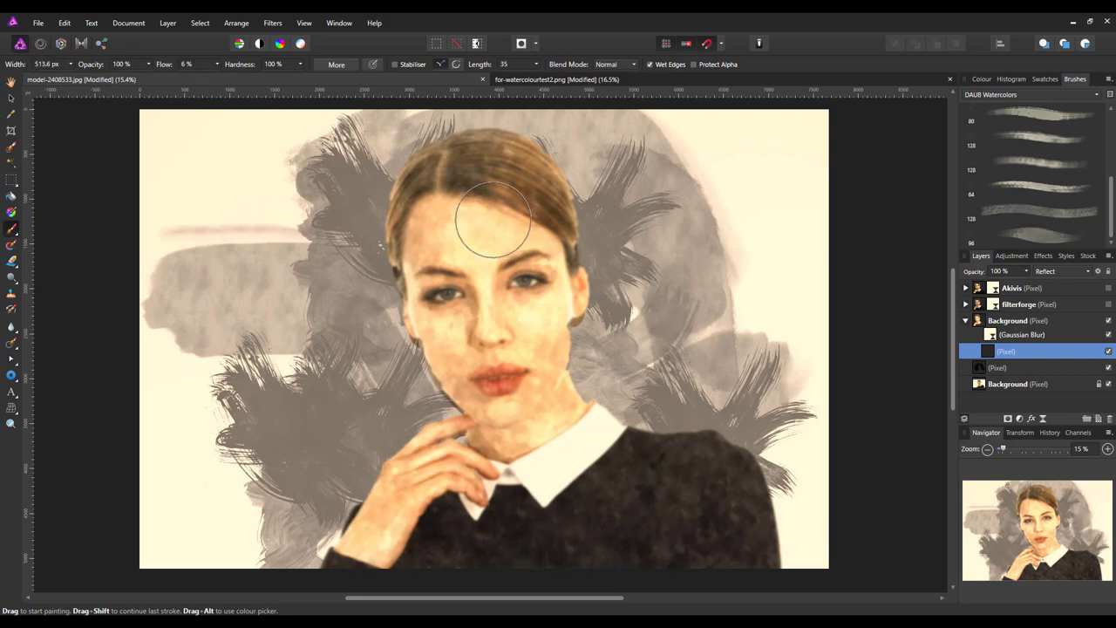
mouse_move(493, 222)
mouse_down()
mouse_move(427, 211)
mouse_move(481, 201)
mouse_move(442, 179)
mouse_move(604, 150)
mouse_move(530, 140)
mouse_move(527, 153)
mouse_move(585, 234)
mouse_move(602, 335)
mouse_move(574, 337)
mouse_move(599, 410)
mouse_up()
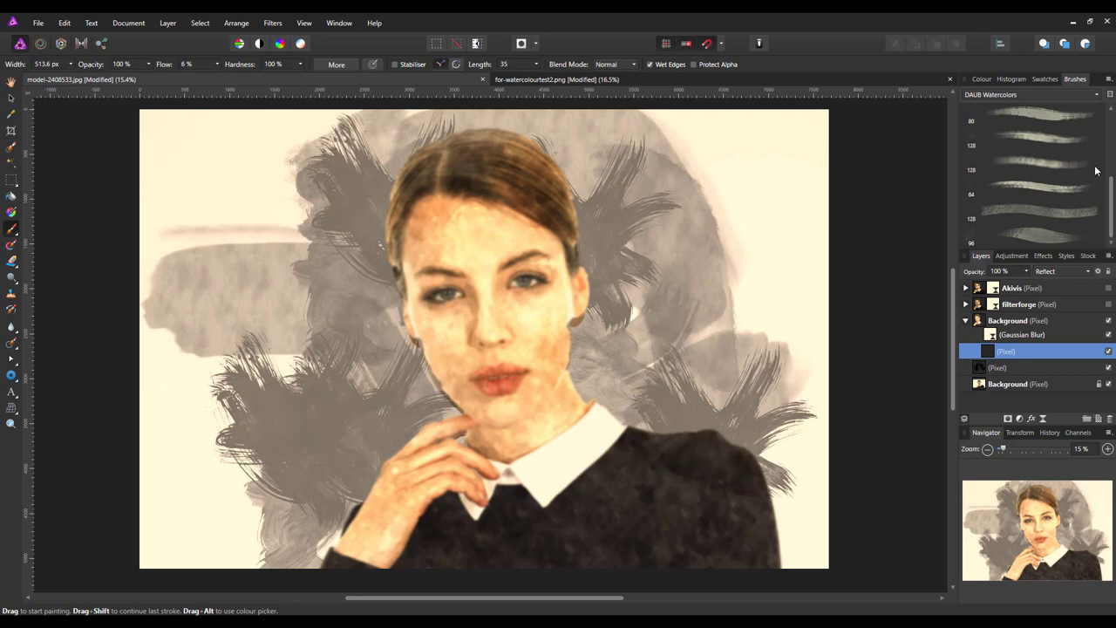
scroll(1097, 170, up, 3)
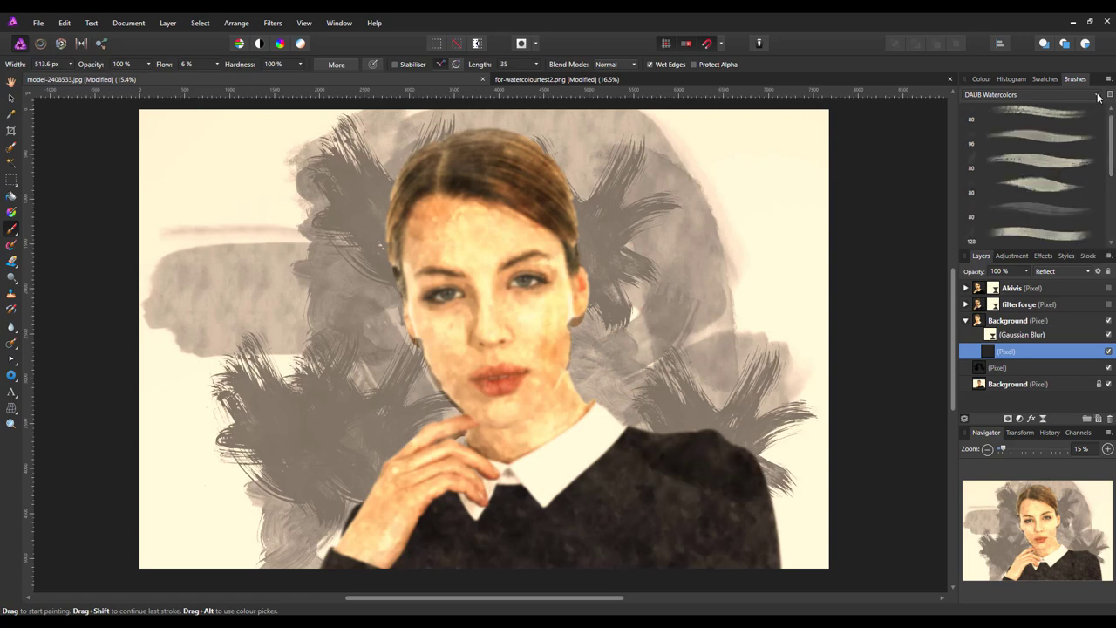
- Paint a broad 1944 px Watercolor-Brushpack-2 stroke from the hand up over the face to the hair
click(1097, 96)
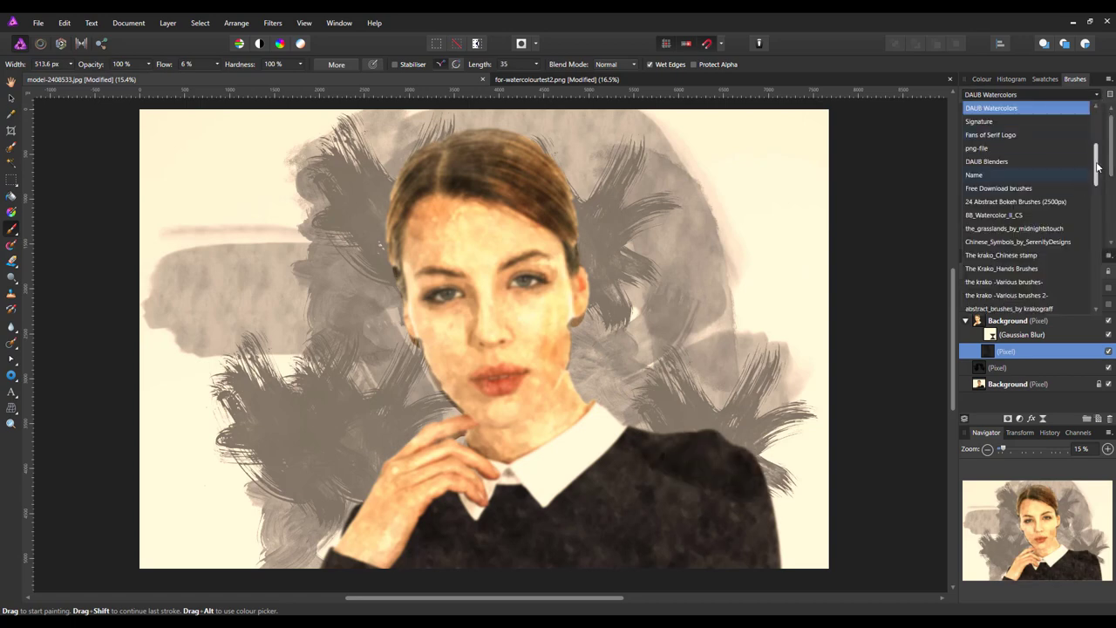
drag(1097, 165, 1101, 221)
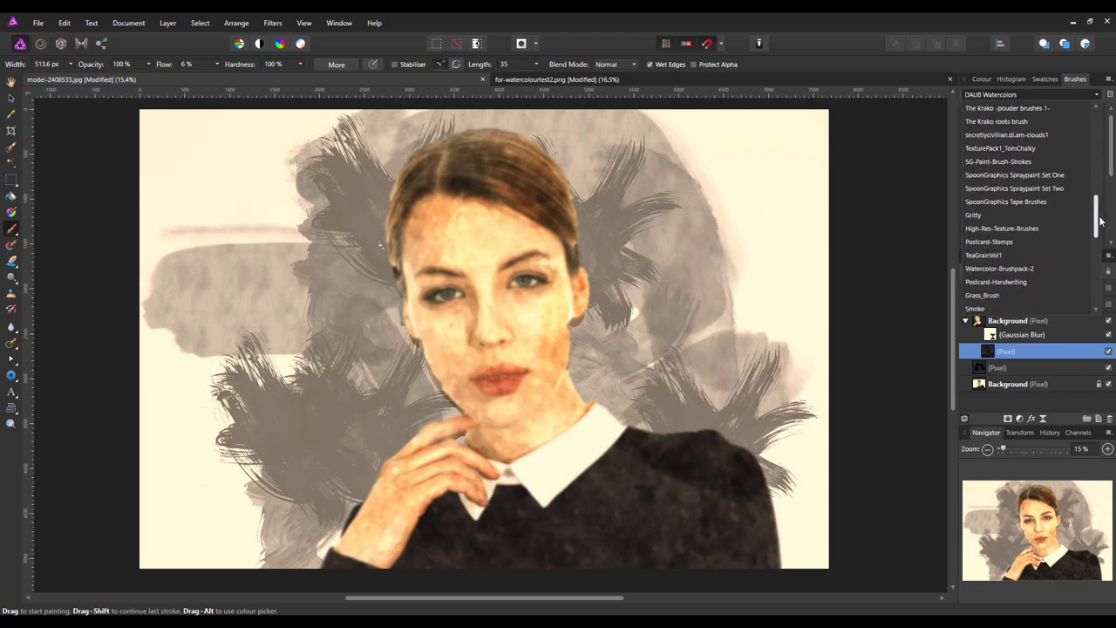
click(989, 270)
drag(1111, 129, 1111, 203)
click(1032, 162)
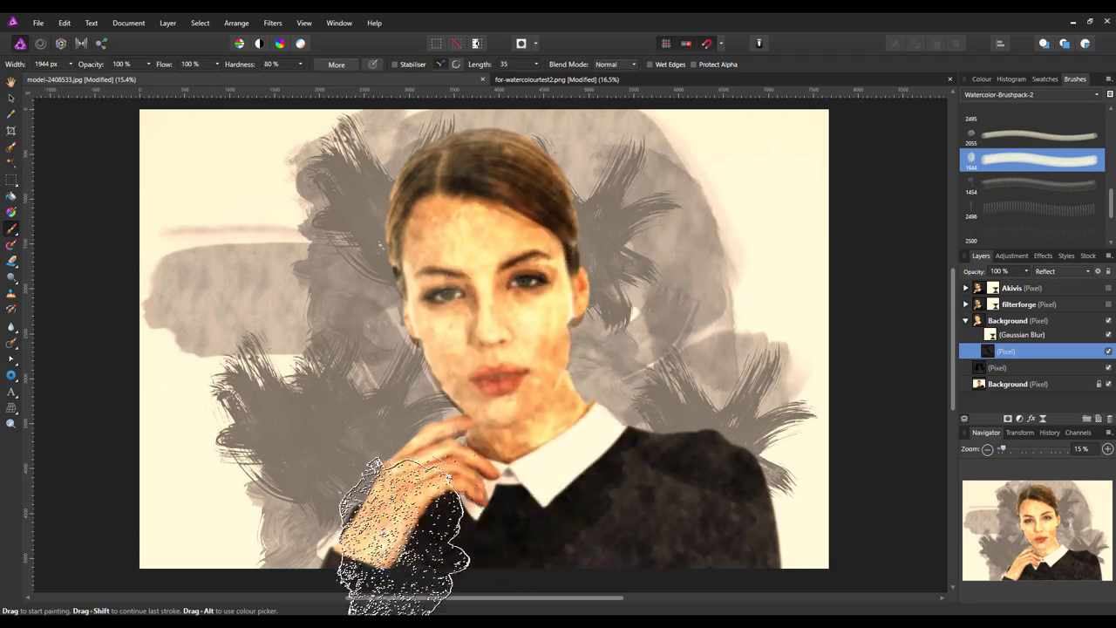
mouse_move(405, 431)
mouse_down()
mouse_move(436, 279)
mouse_move(397, 170)
mouse_up()
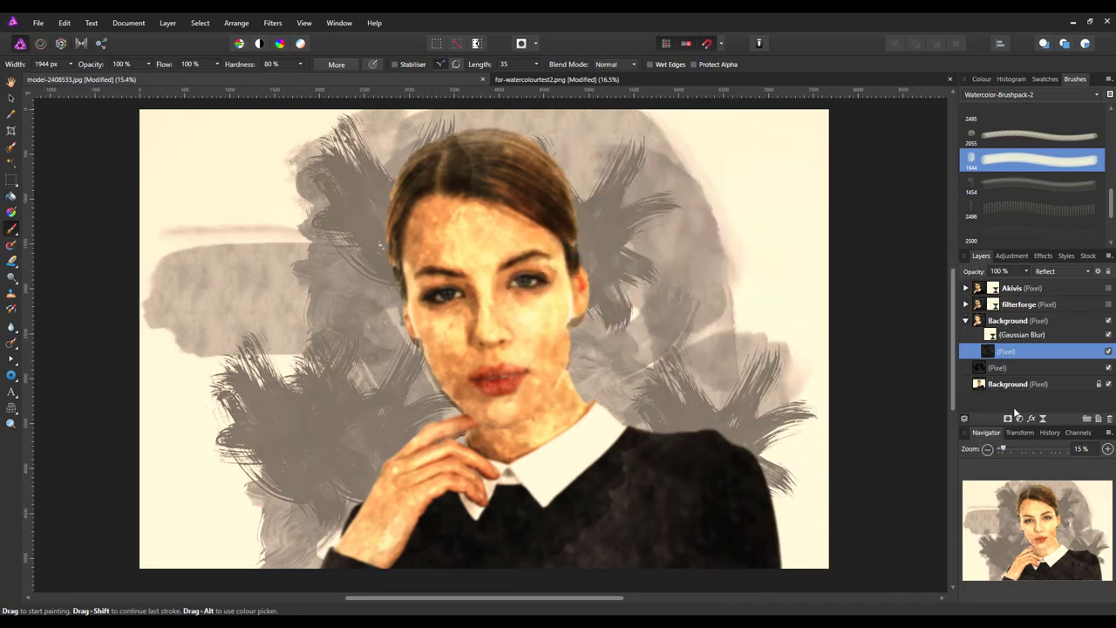
click(965, 321)
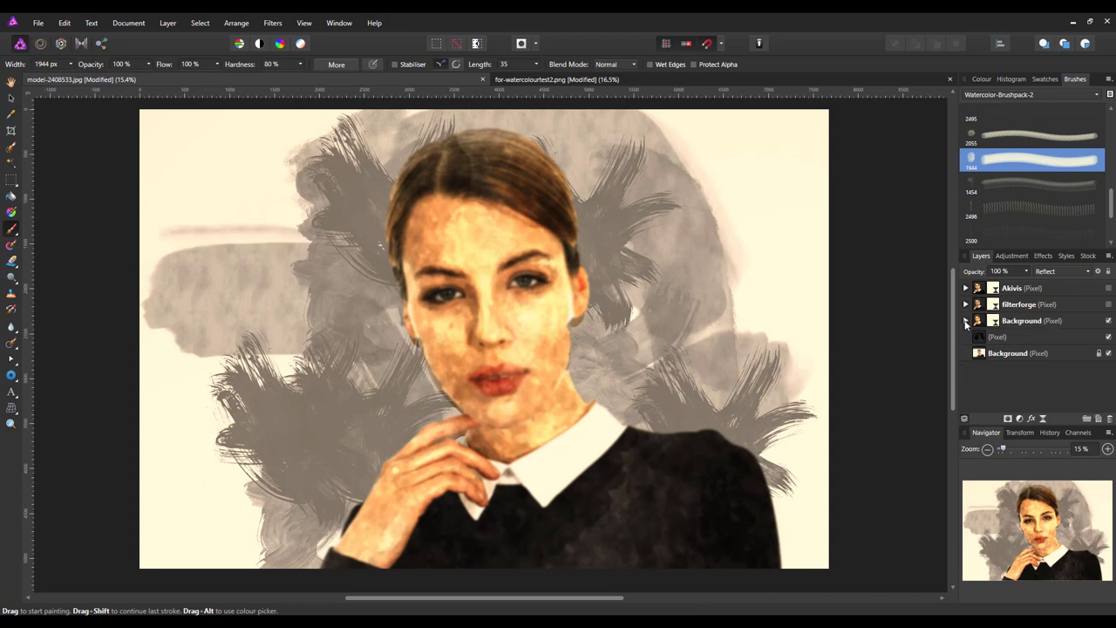
- Lower the painted portrait layer's opacity to 53% so the face fades against the strokes
click(966, 322)
click(966, 322)
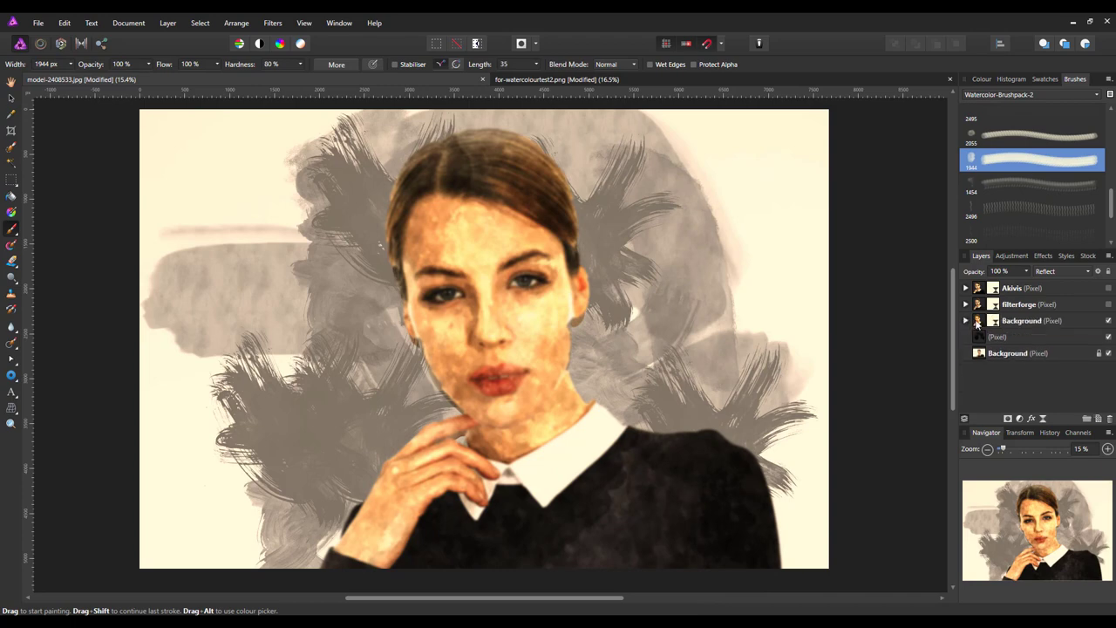
click(1026, 271)
drag(1014, 286, 991, 286)
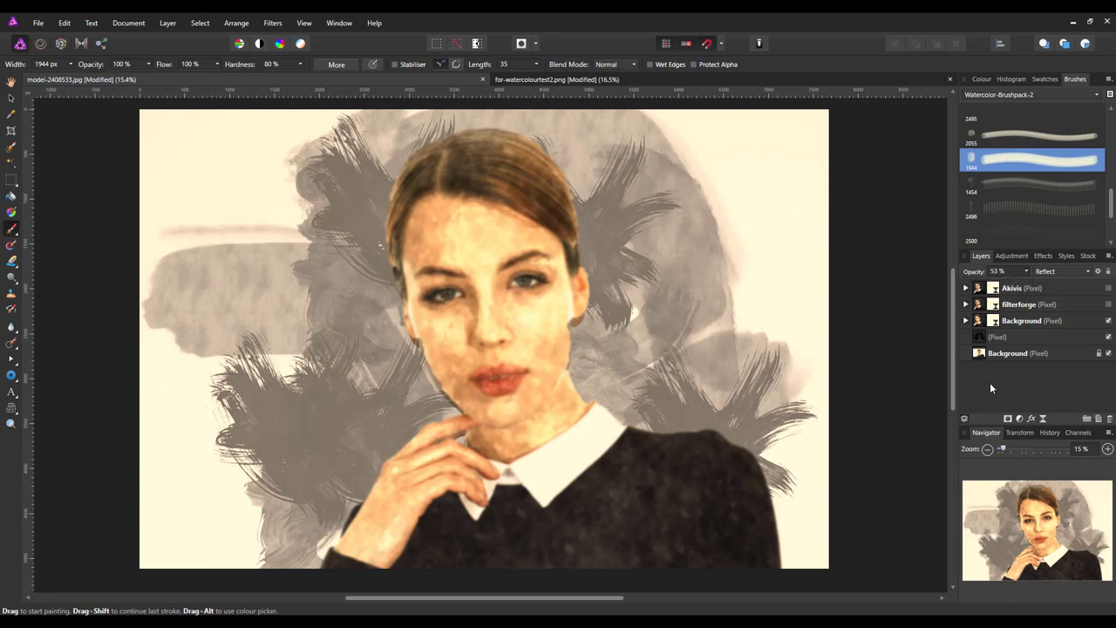
click(10, 81)
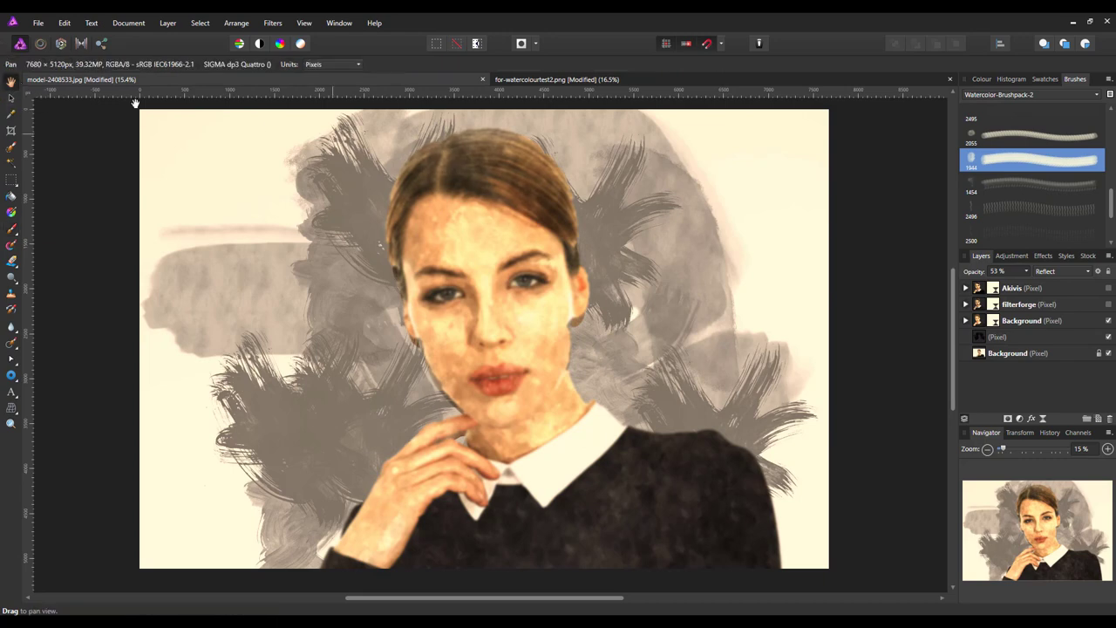
- Hide the Background version, briefly check filterforge, then show the Akivis painted version
click(1109, 321)
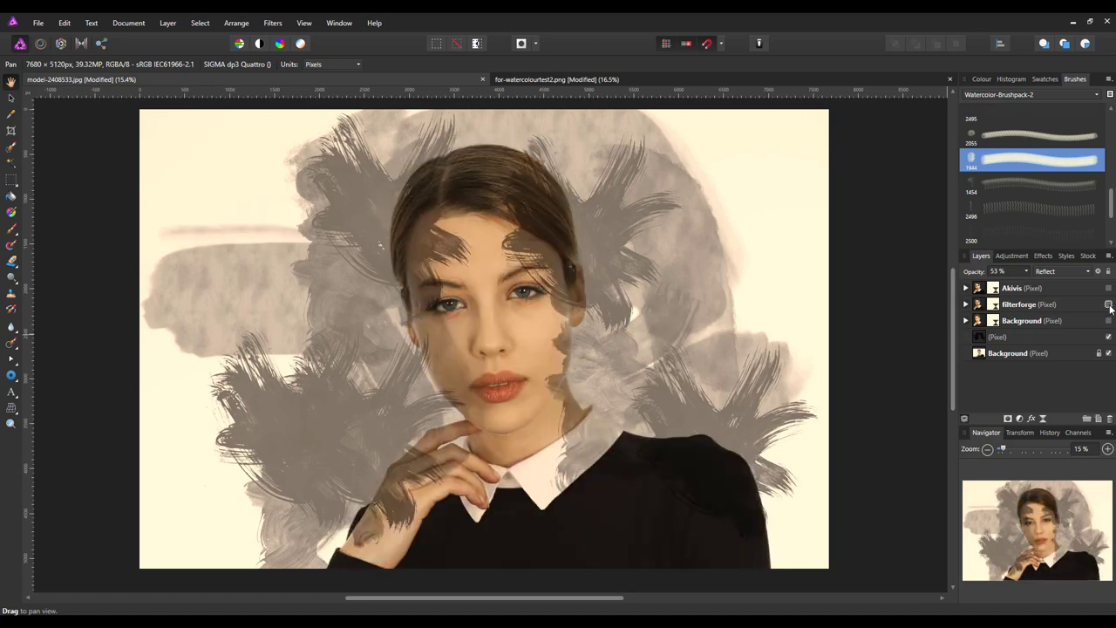
click(1109, 305)
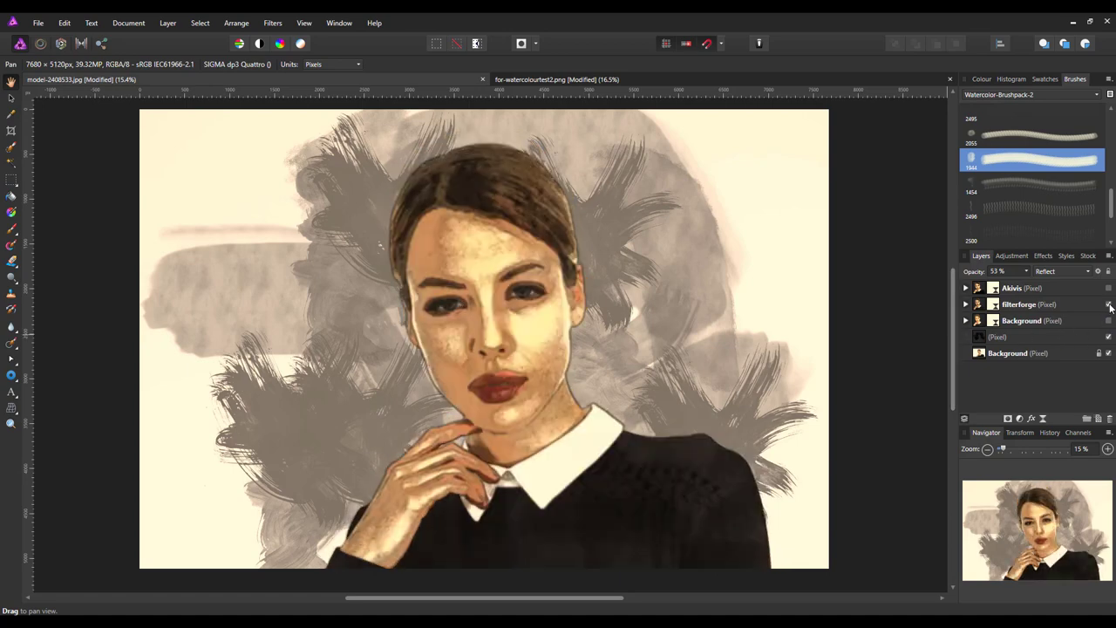
click(1108, 306)
click(1108, 289)
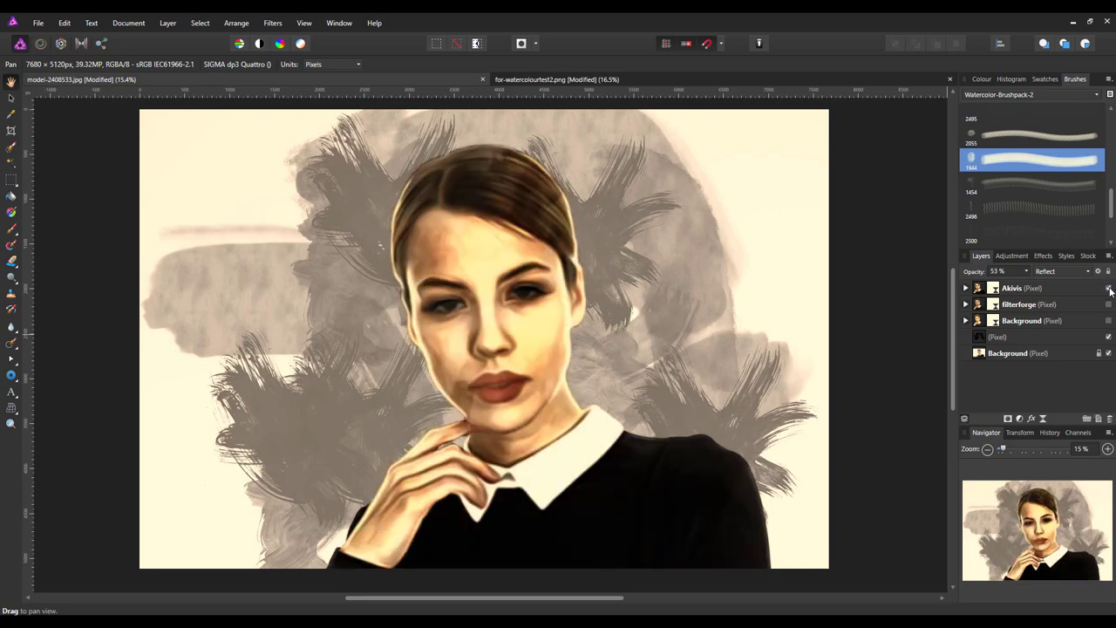